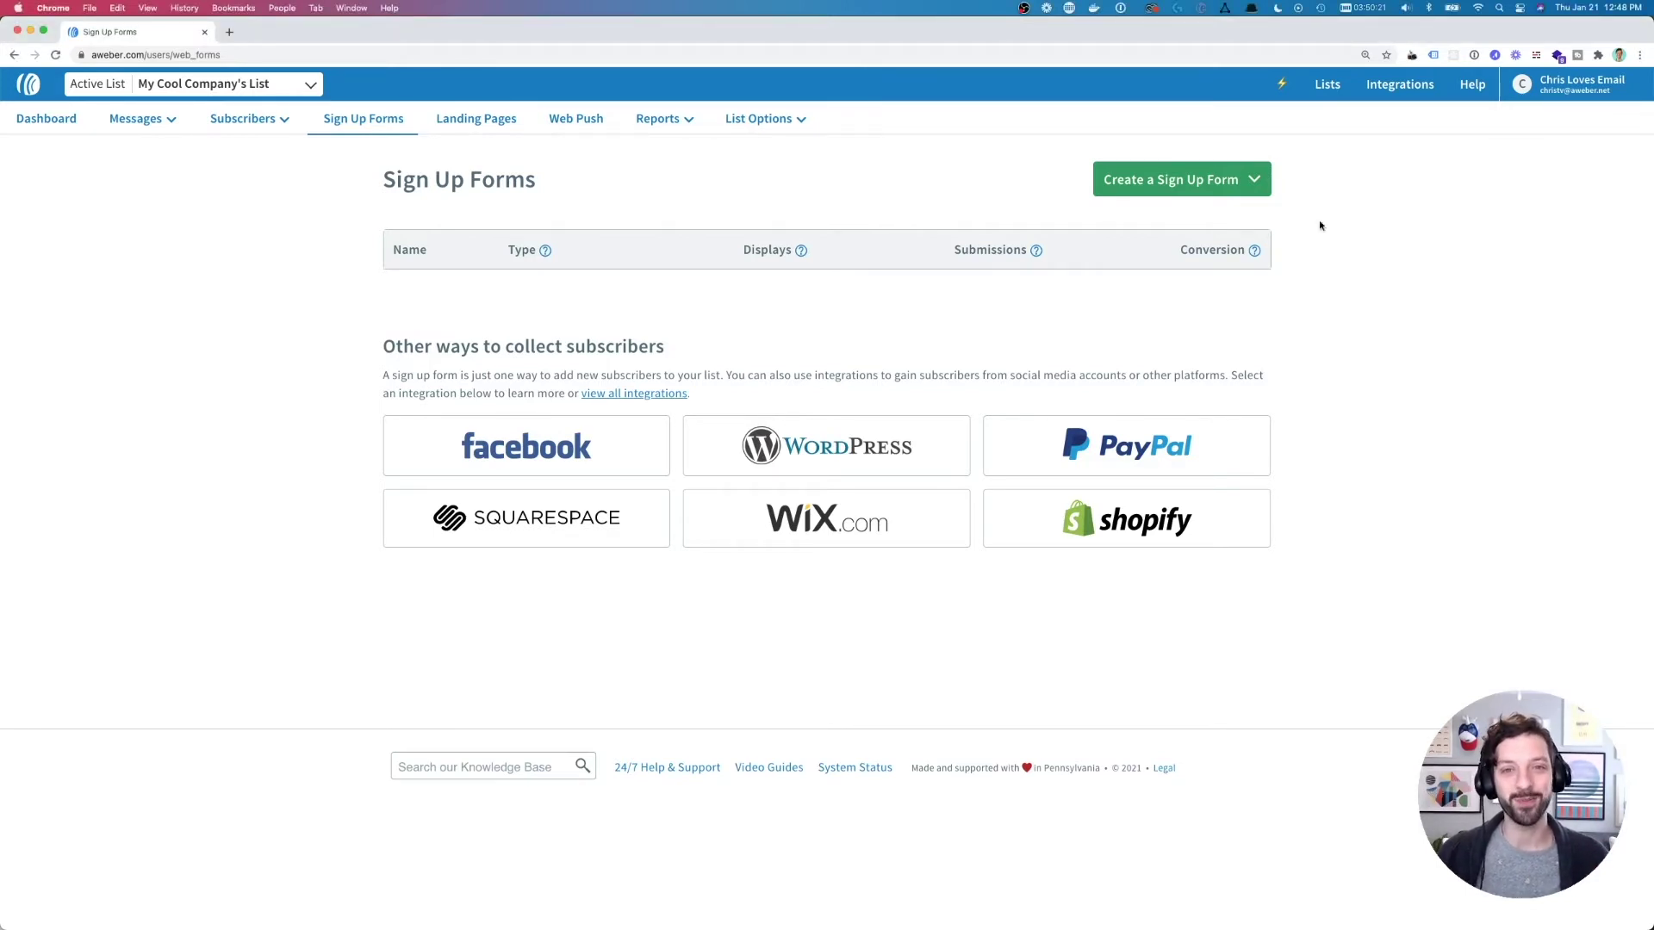
# - Create a new sign up form and load the Shadow template from the New category
pyautogui.click(1251, 181)
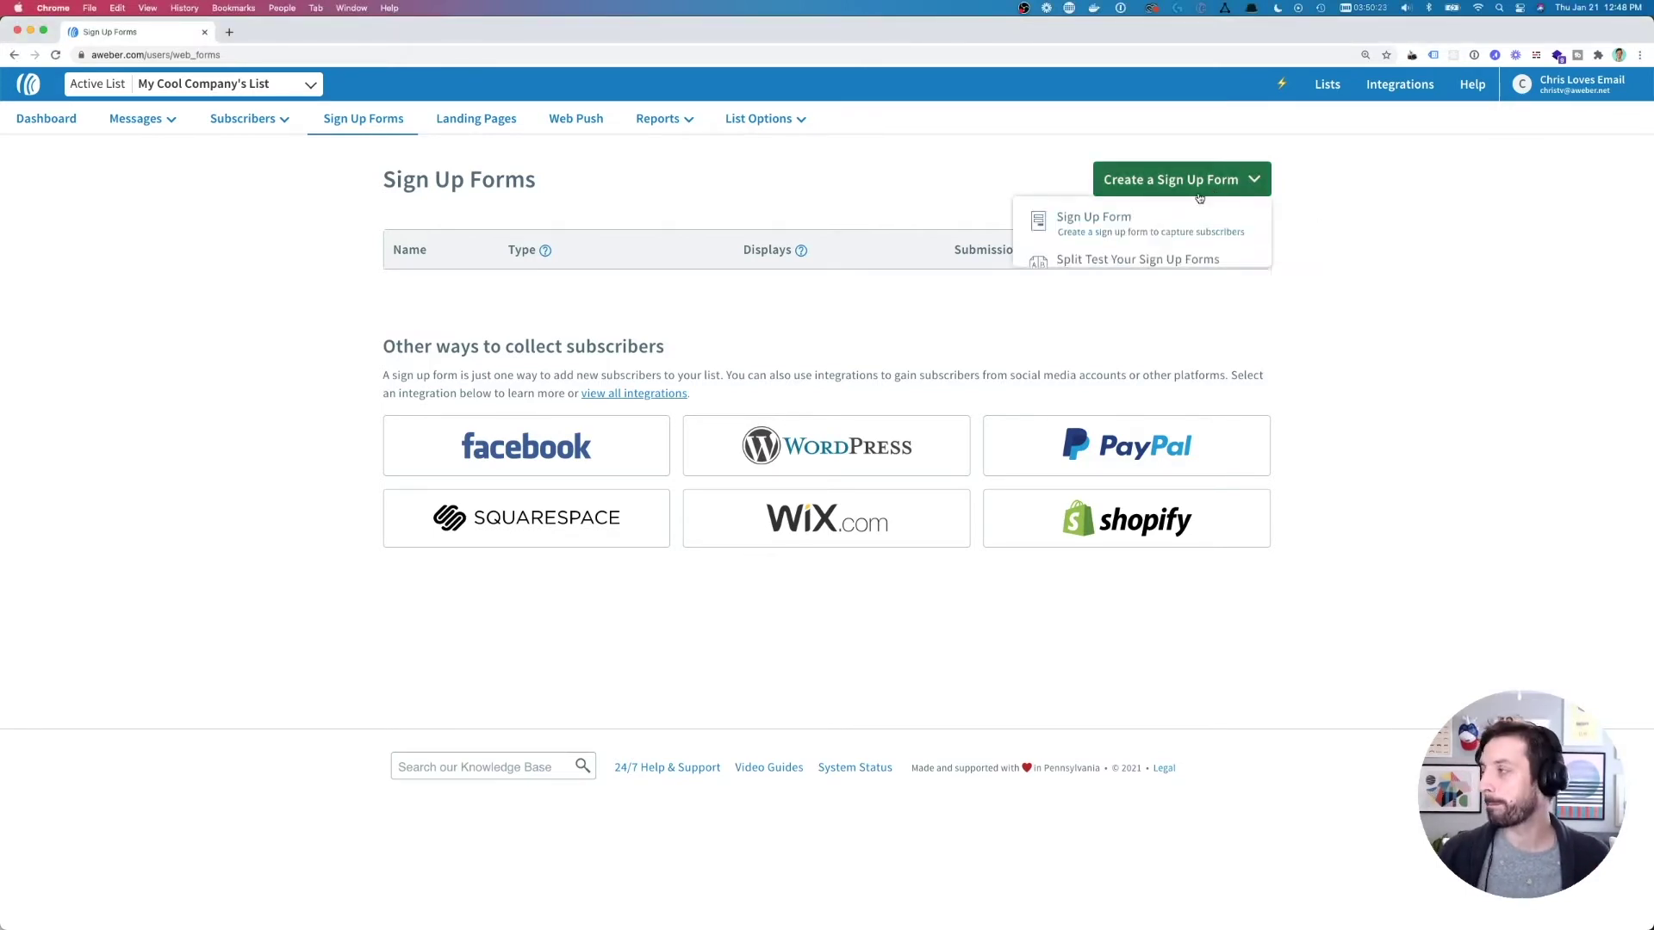
pyautogui.click(1081, 251)
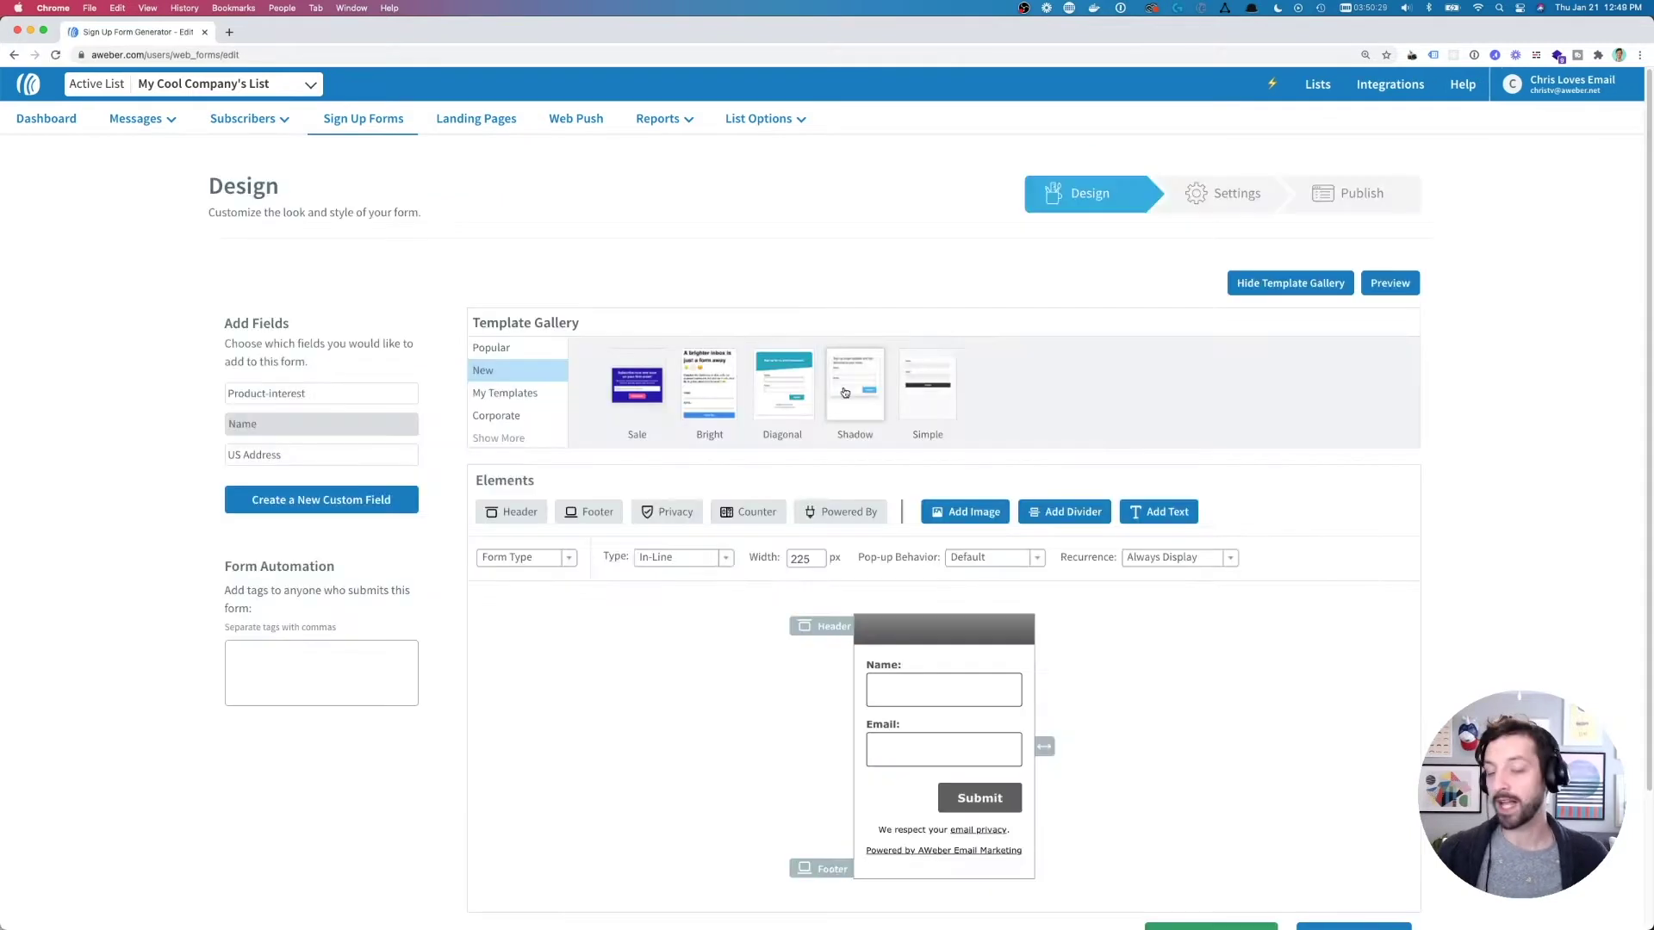
pyautogui.click(844, 392)
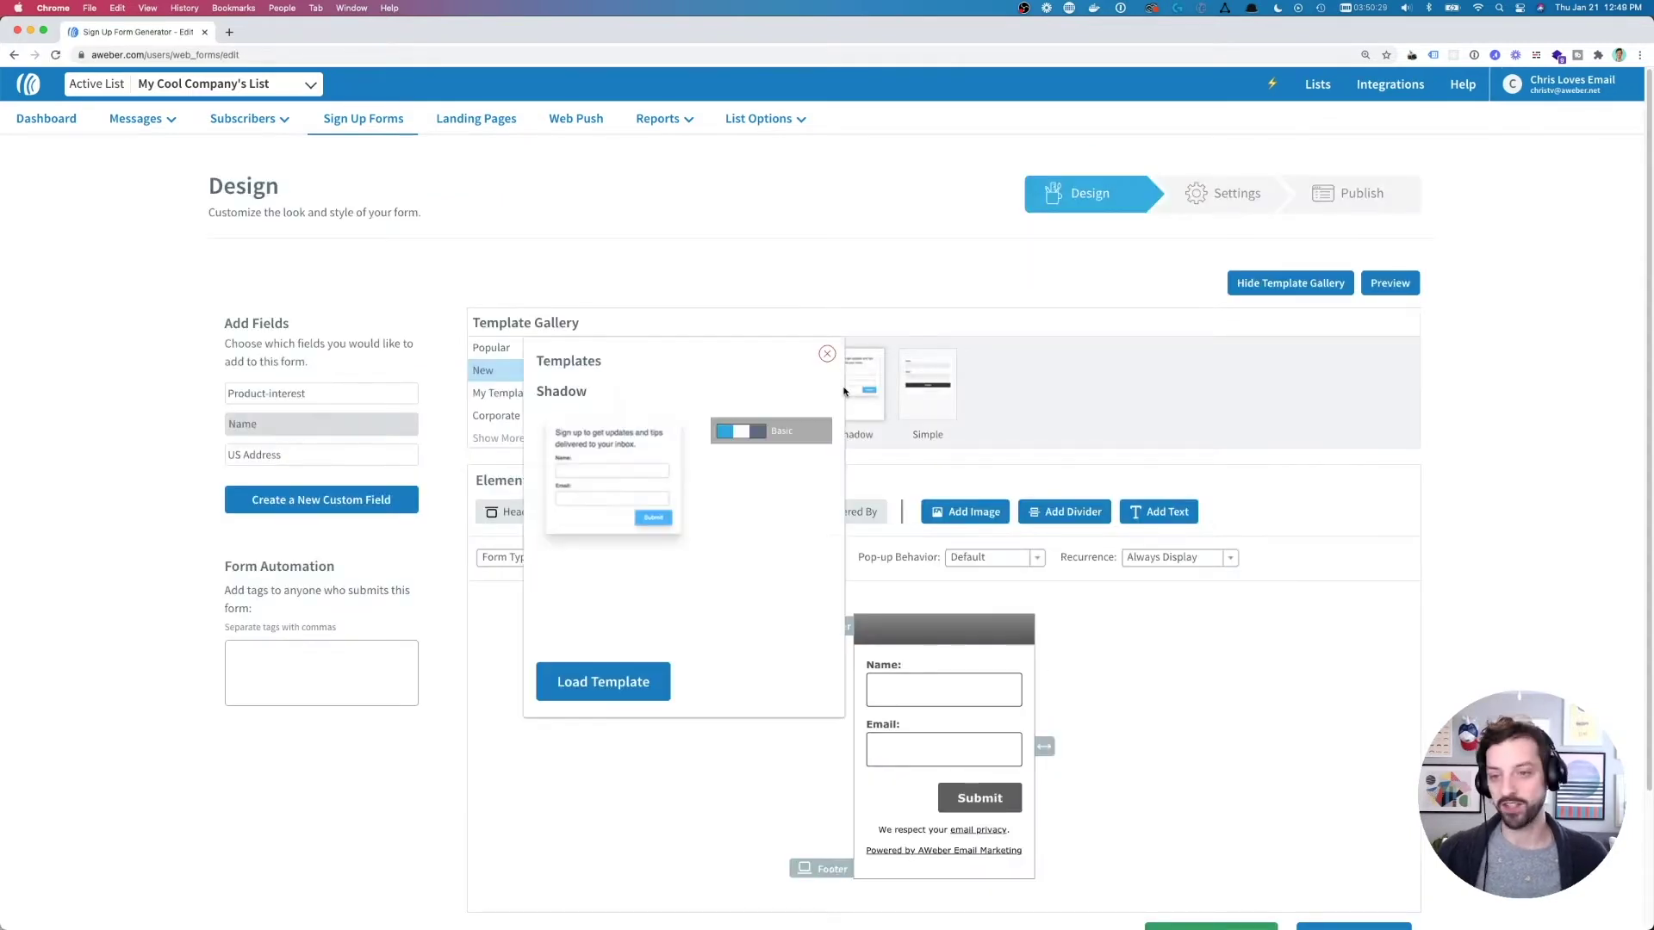
pyautogui.click(606, 682)
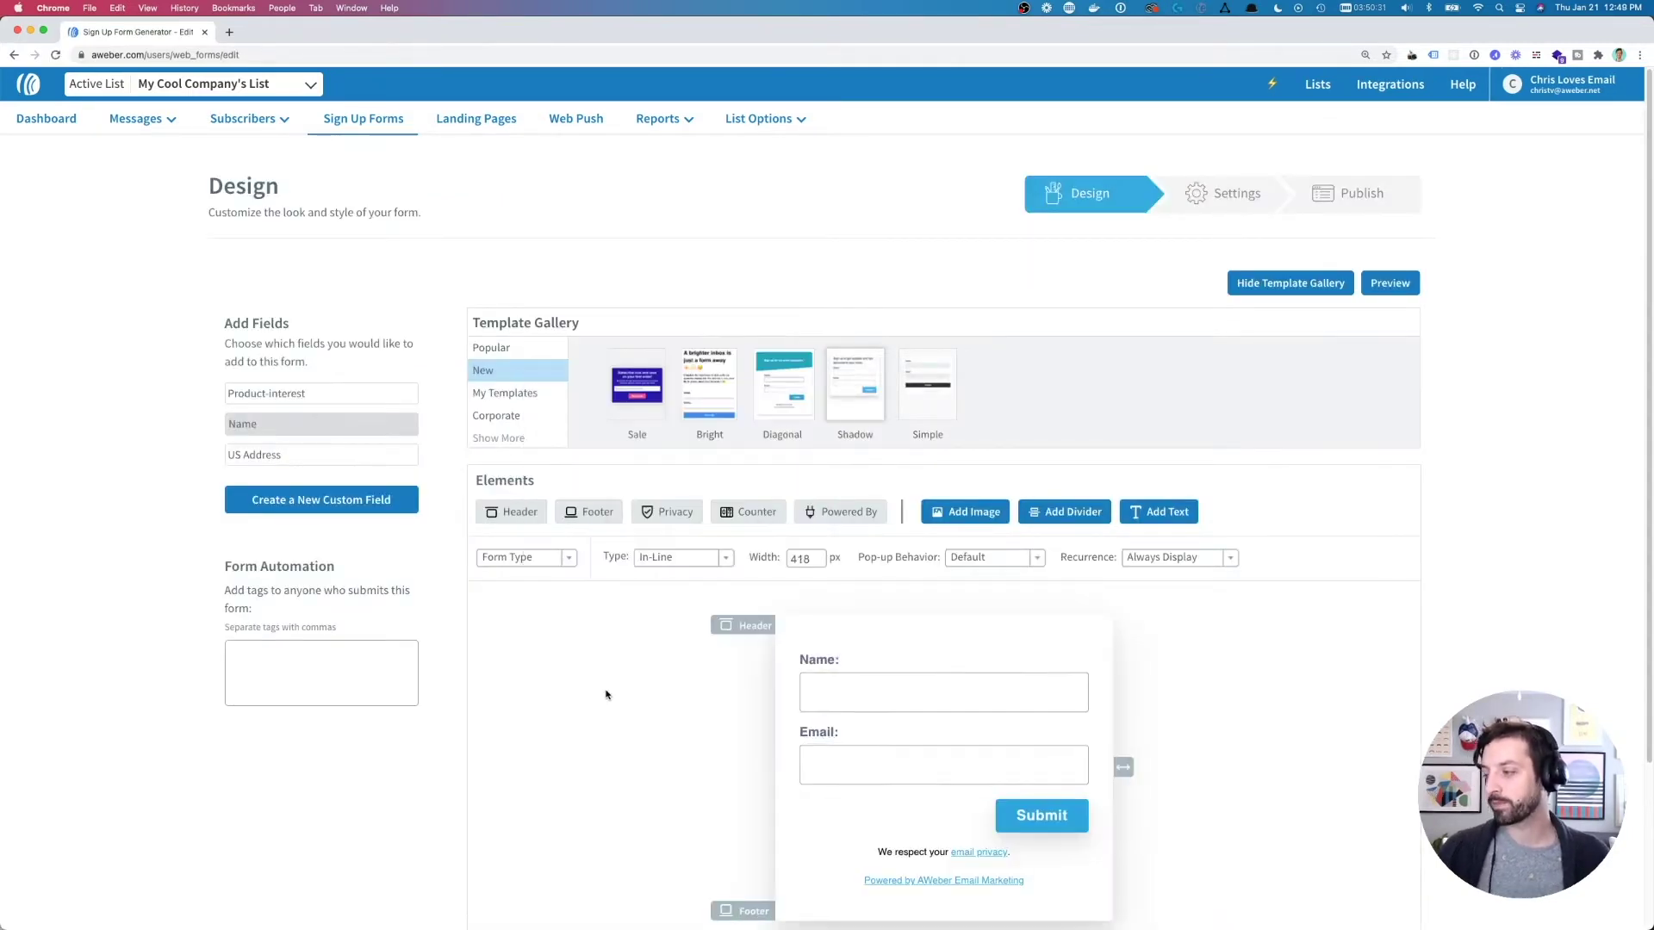
# - Add a new custom field named "Birth Month" to the sign up form
pyautogui.scroll(-3, 784, 648)
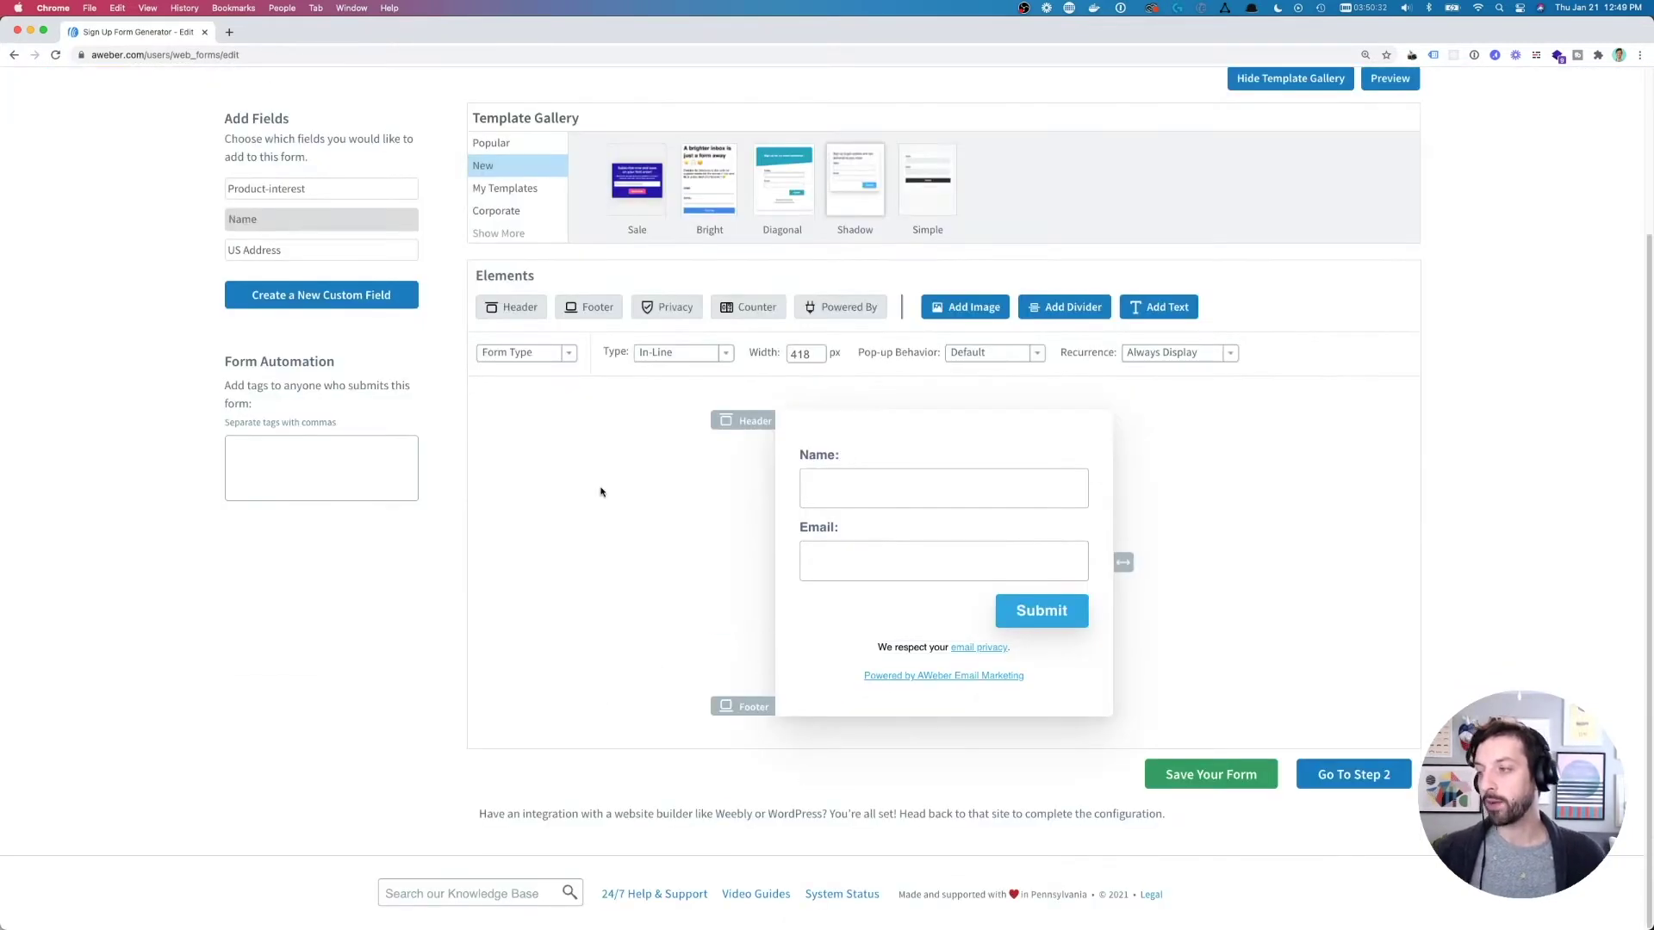
pyautogui.click(317, 298)
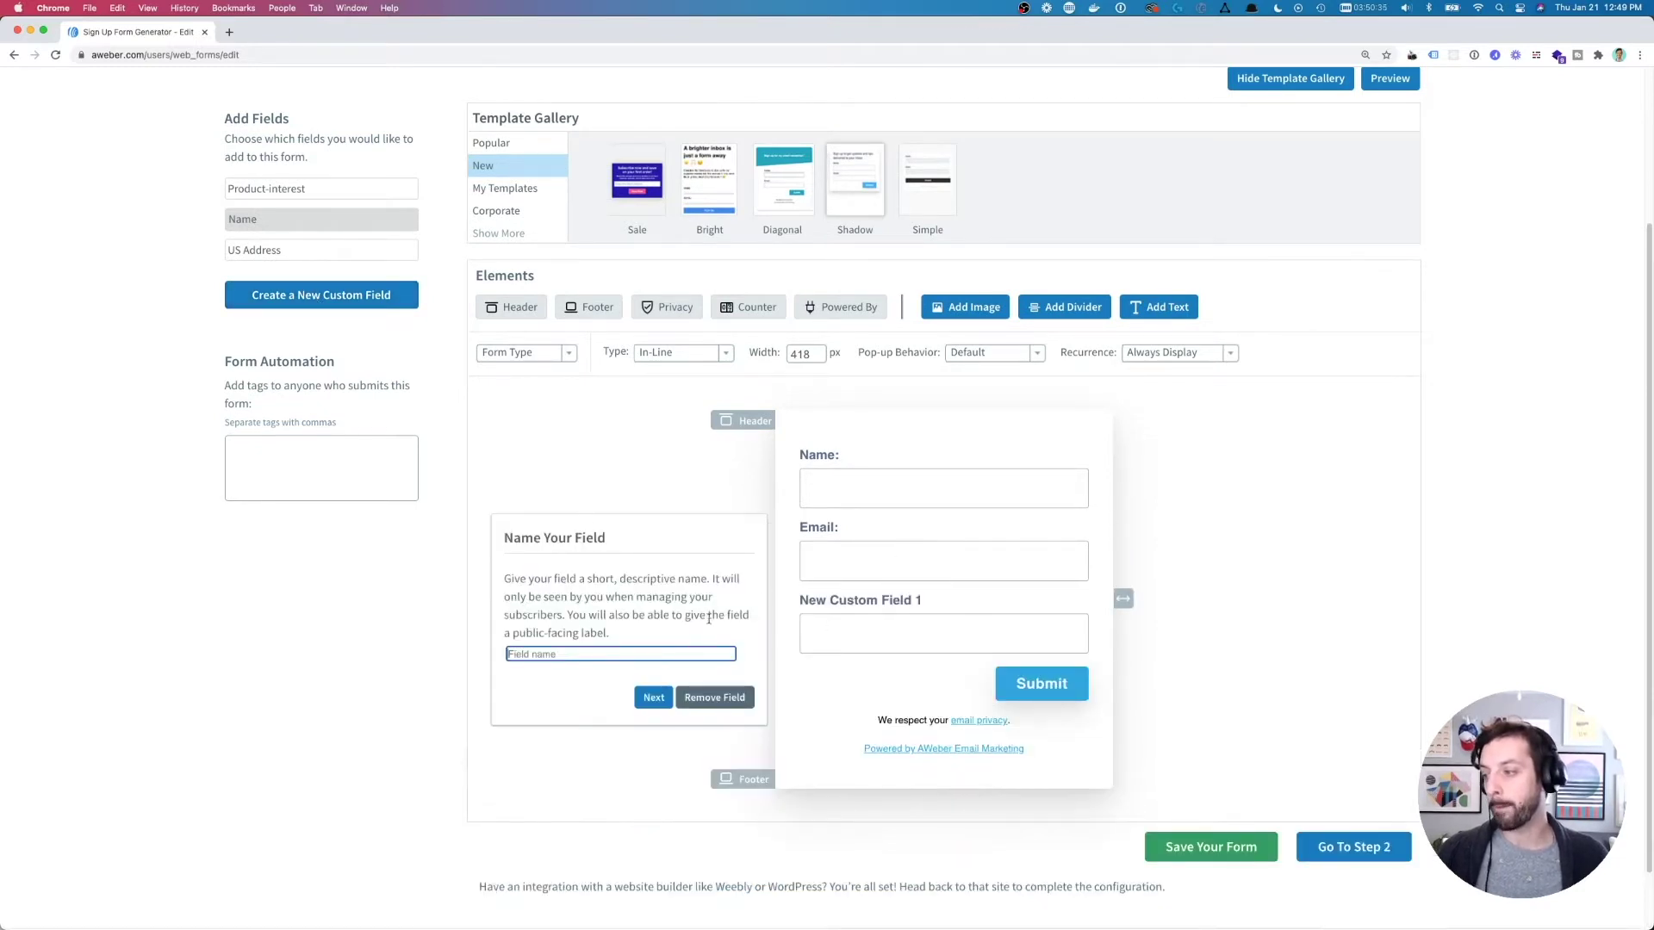
pyautogui.click(596, 655)
pyautogui.write('Bir')
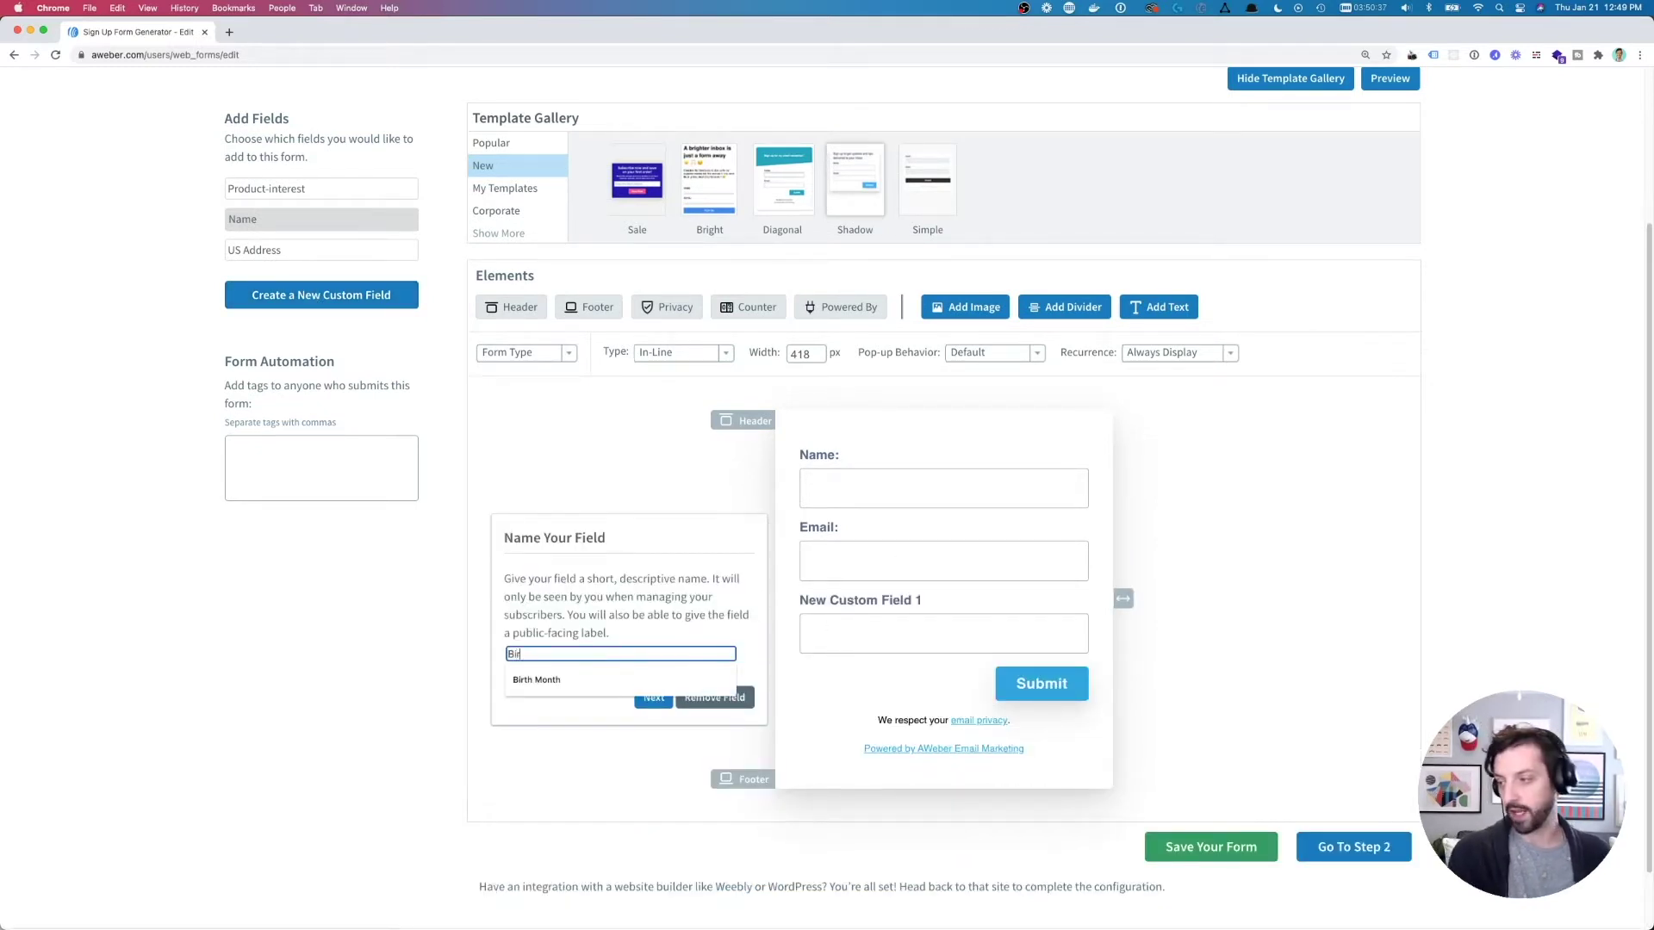
pyautogui.write('th Month')
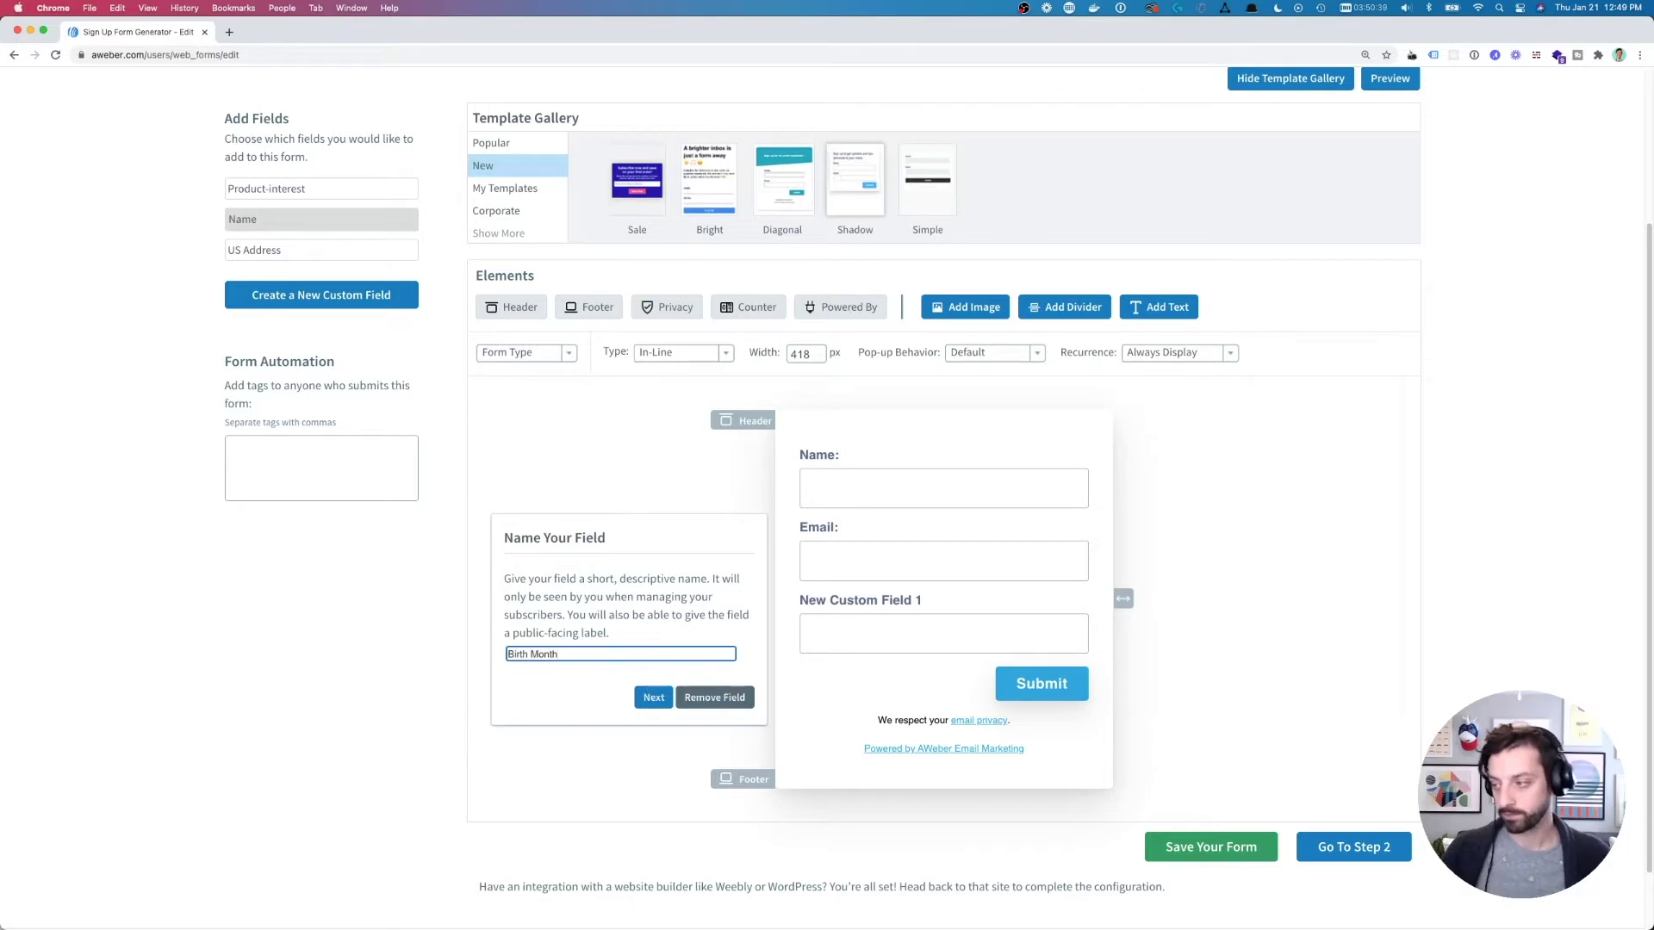
pyautogui.click(653, 697)
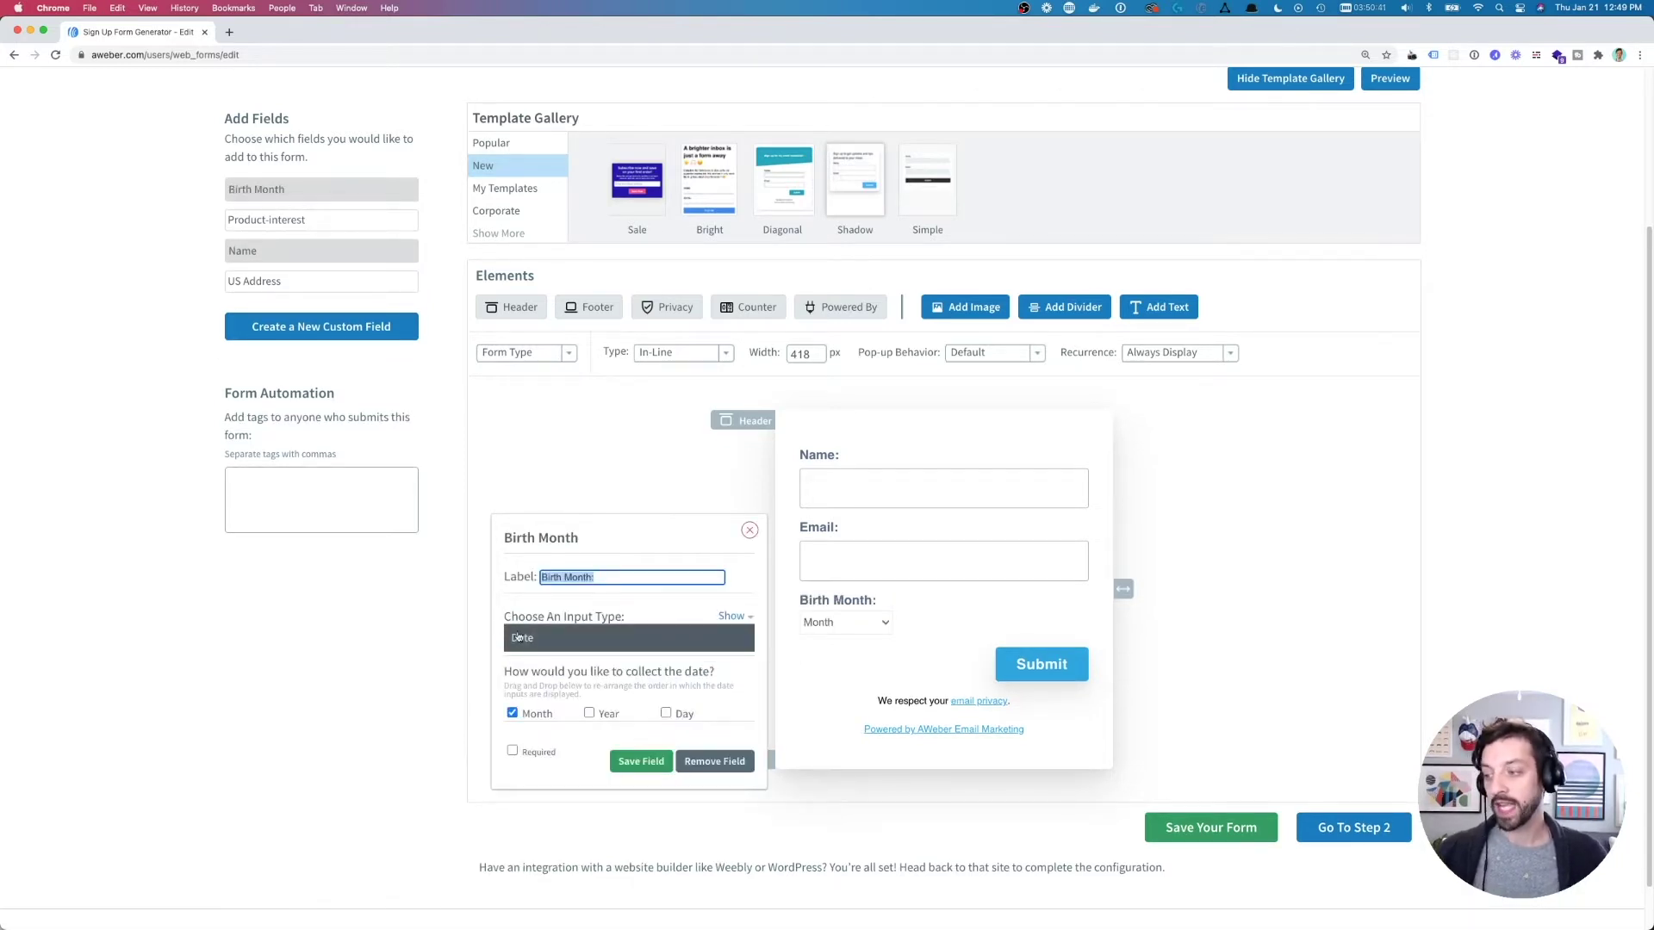
# - Set the Birth Month field's input type to Select Box - Multiple Choice and enter the choice January with the tag january-birthday
pyautogui.click(523, 637)
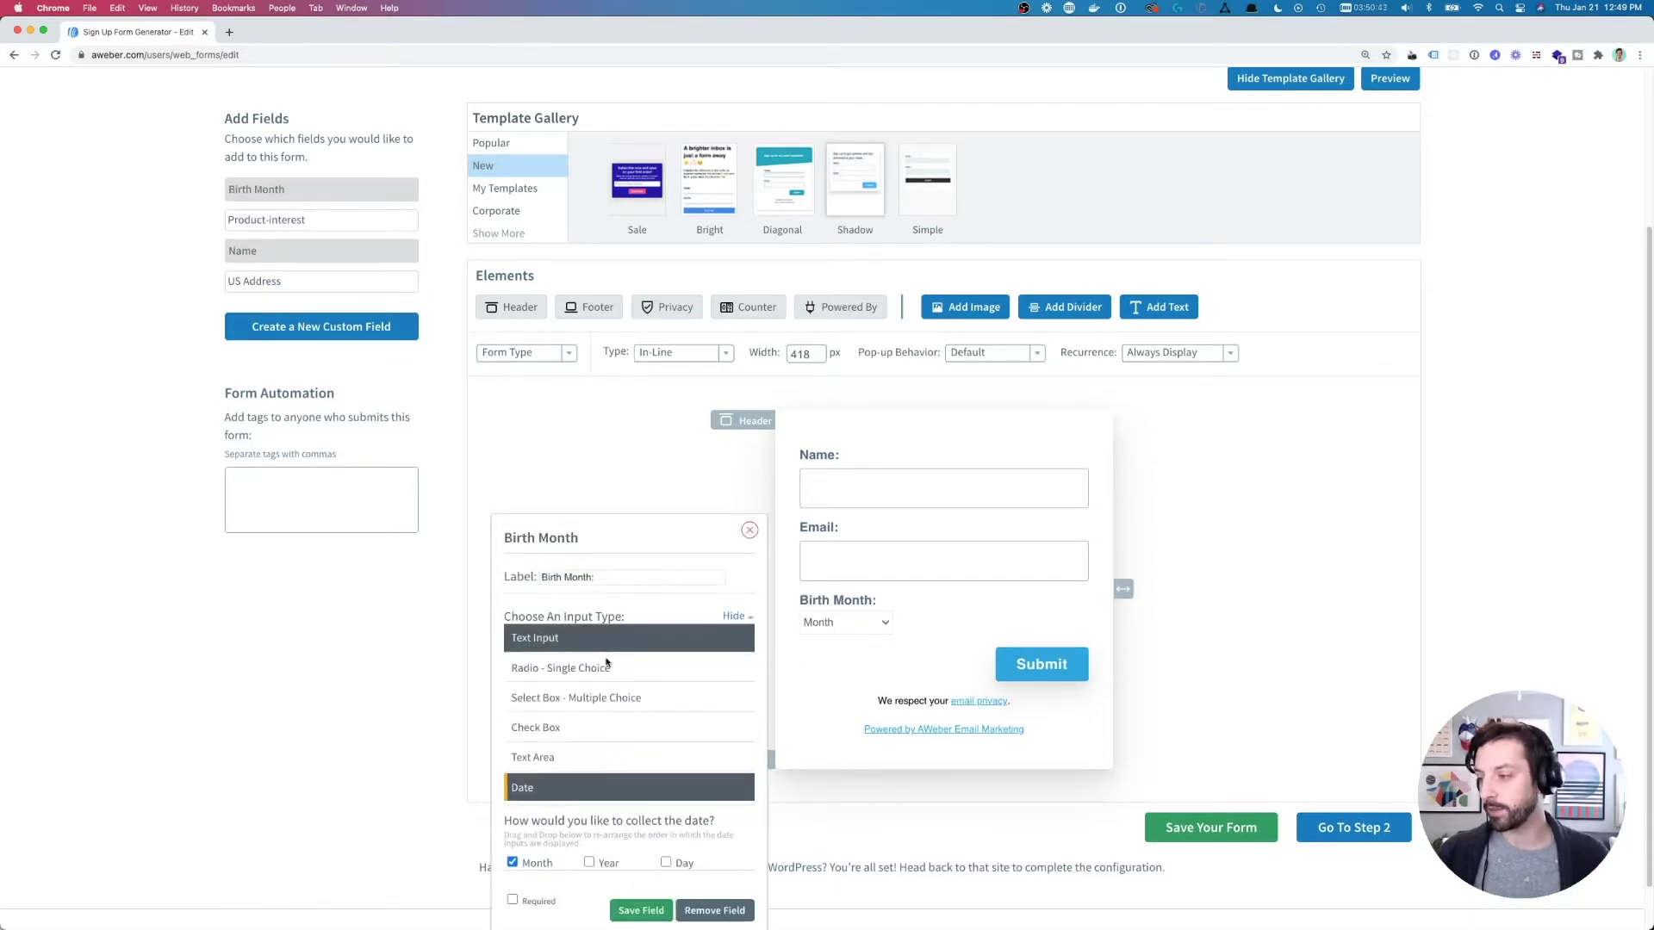
pyautogui.click(676, 705)
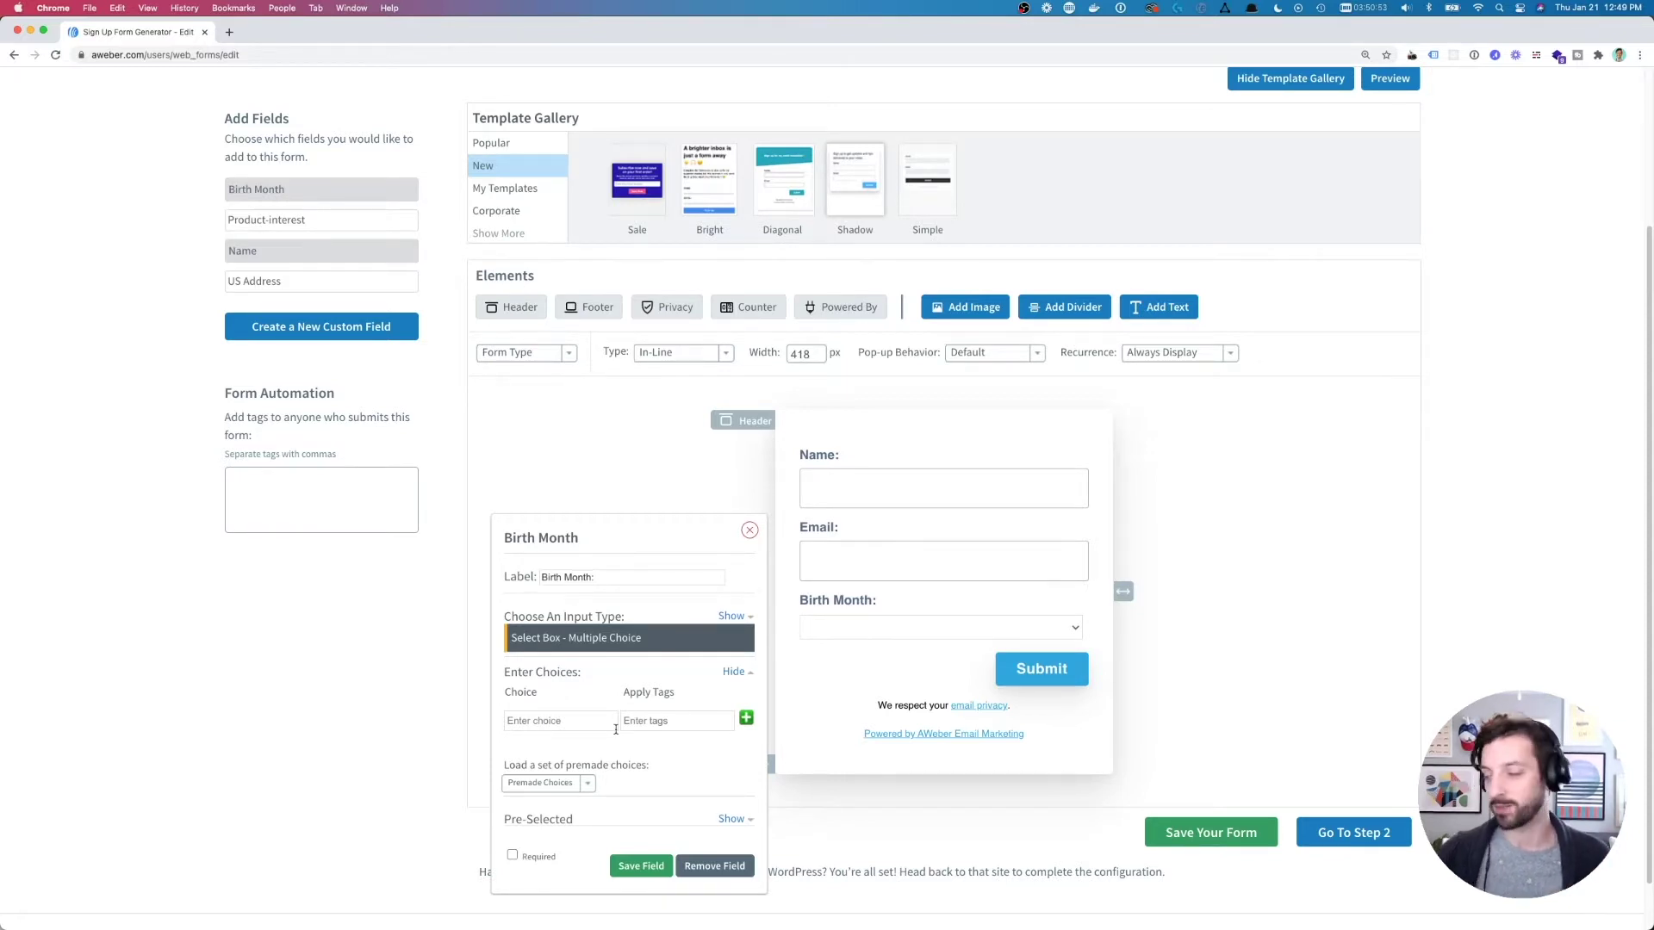
pyautogui.click(540, 718)
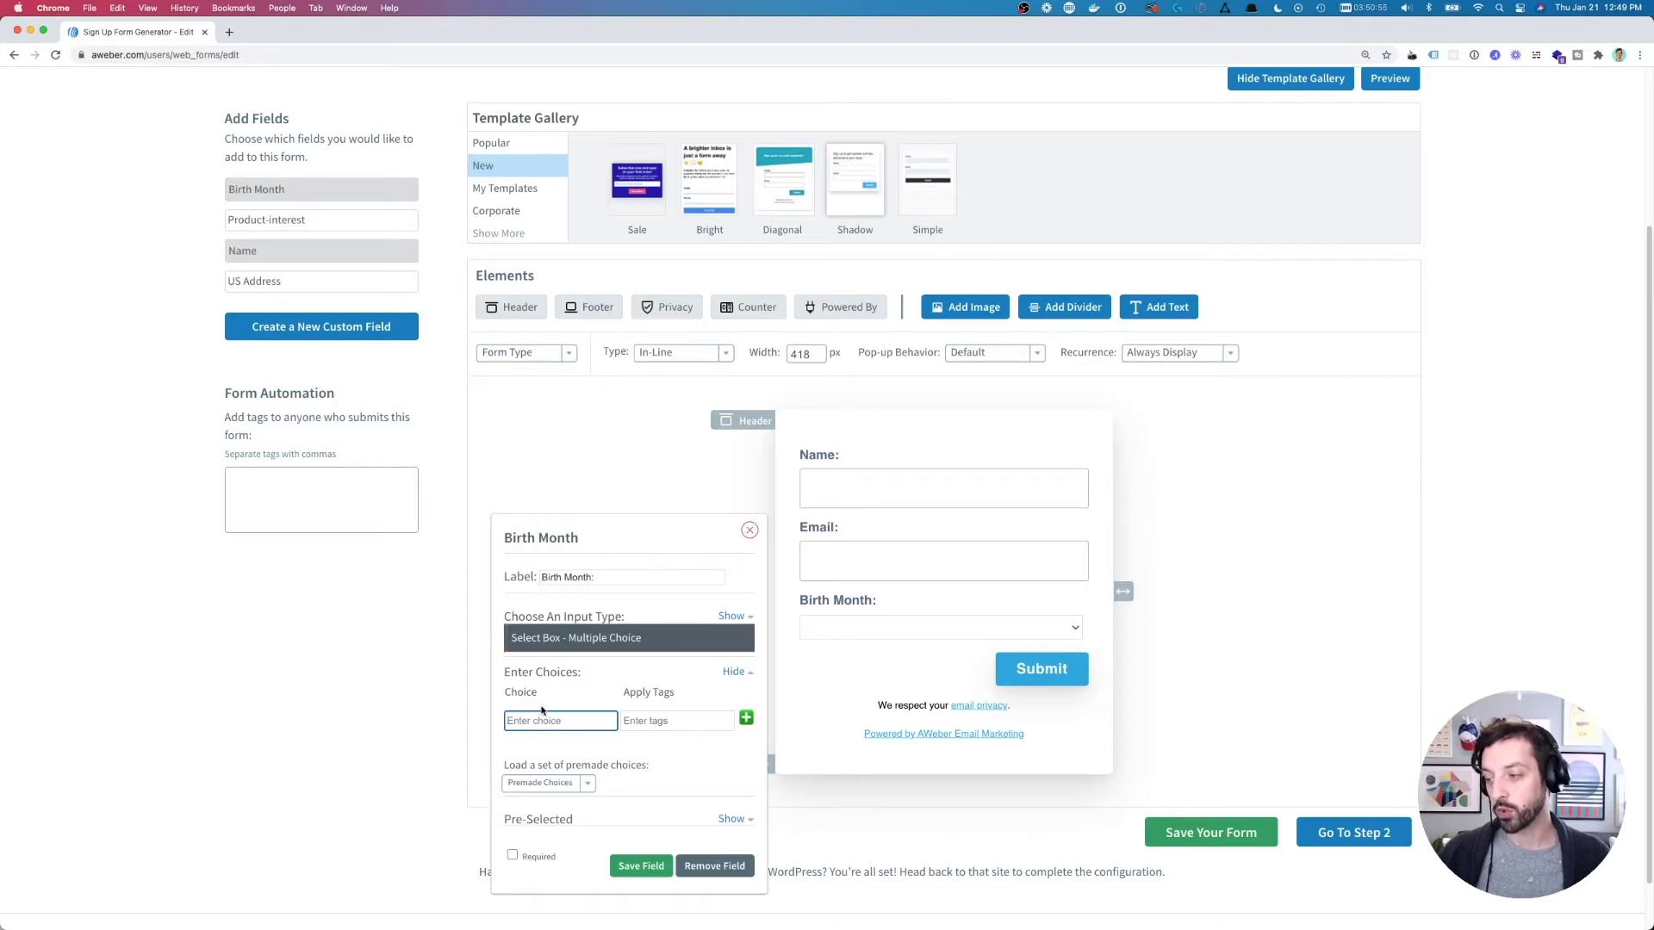
pyautogui.write('January')
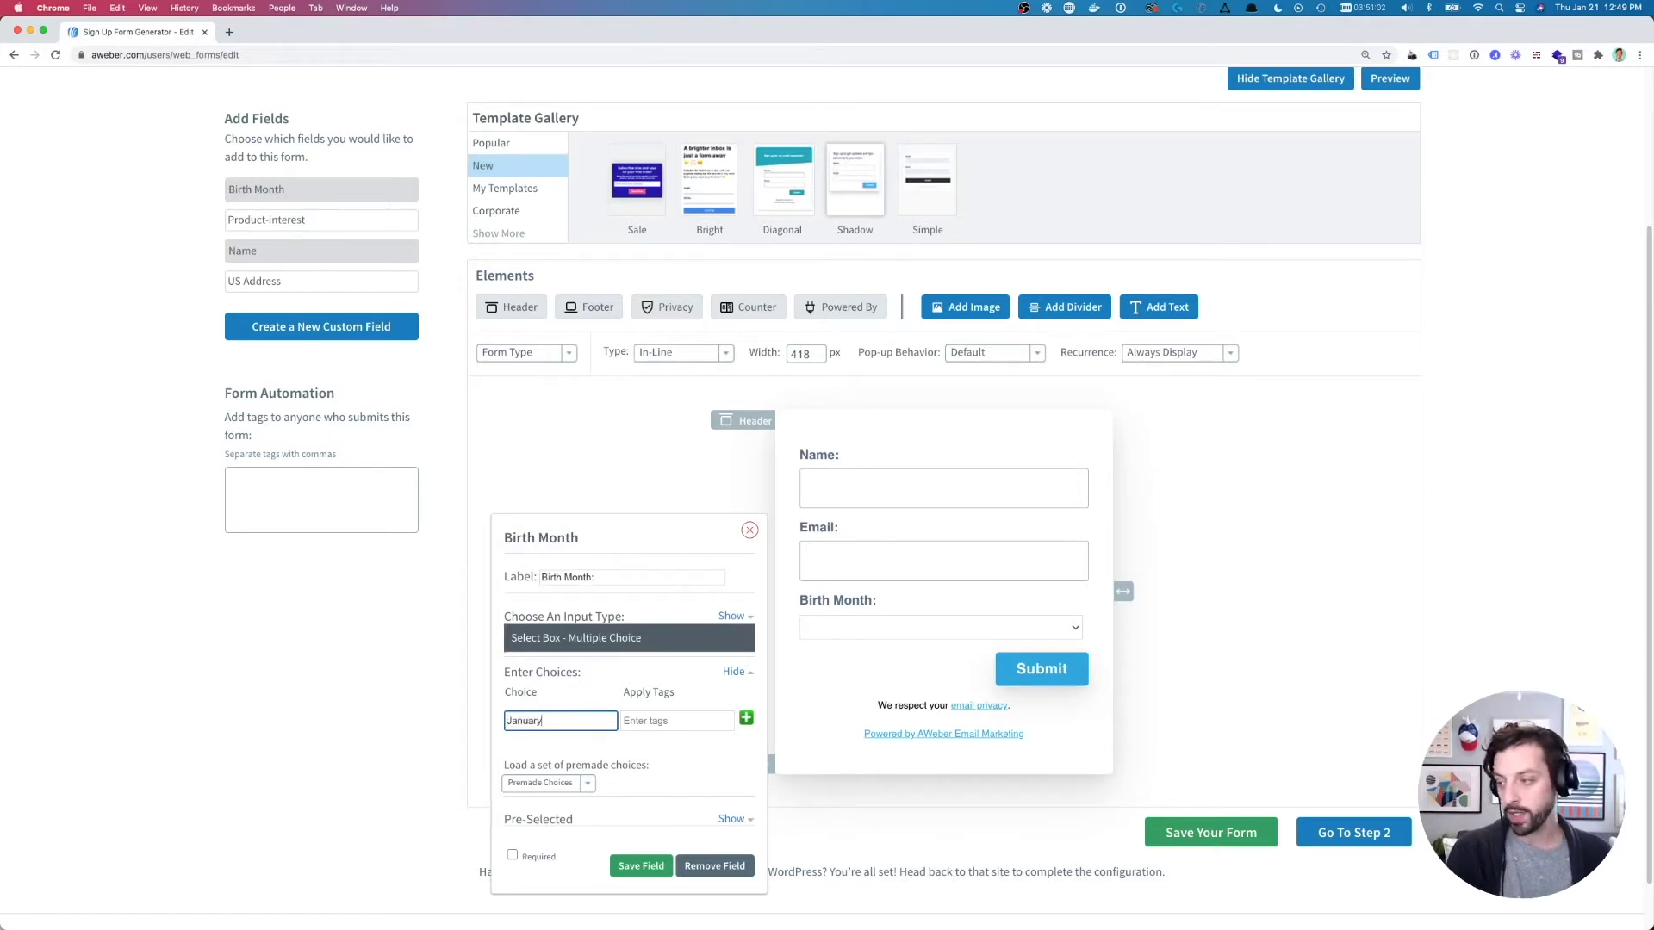
pyautogui.press('Tab')
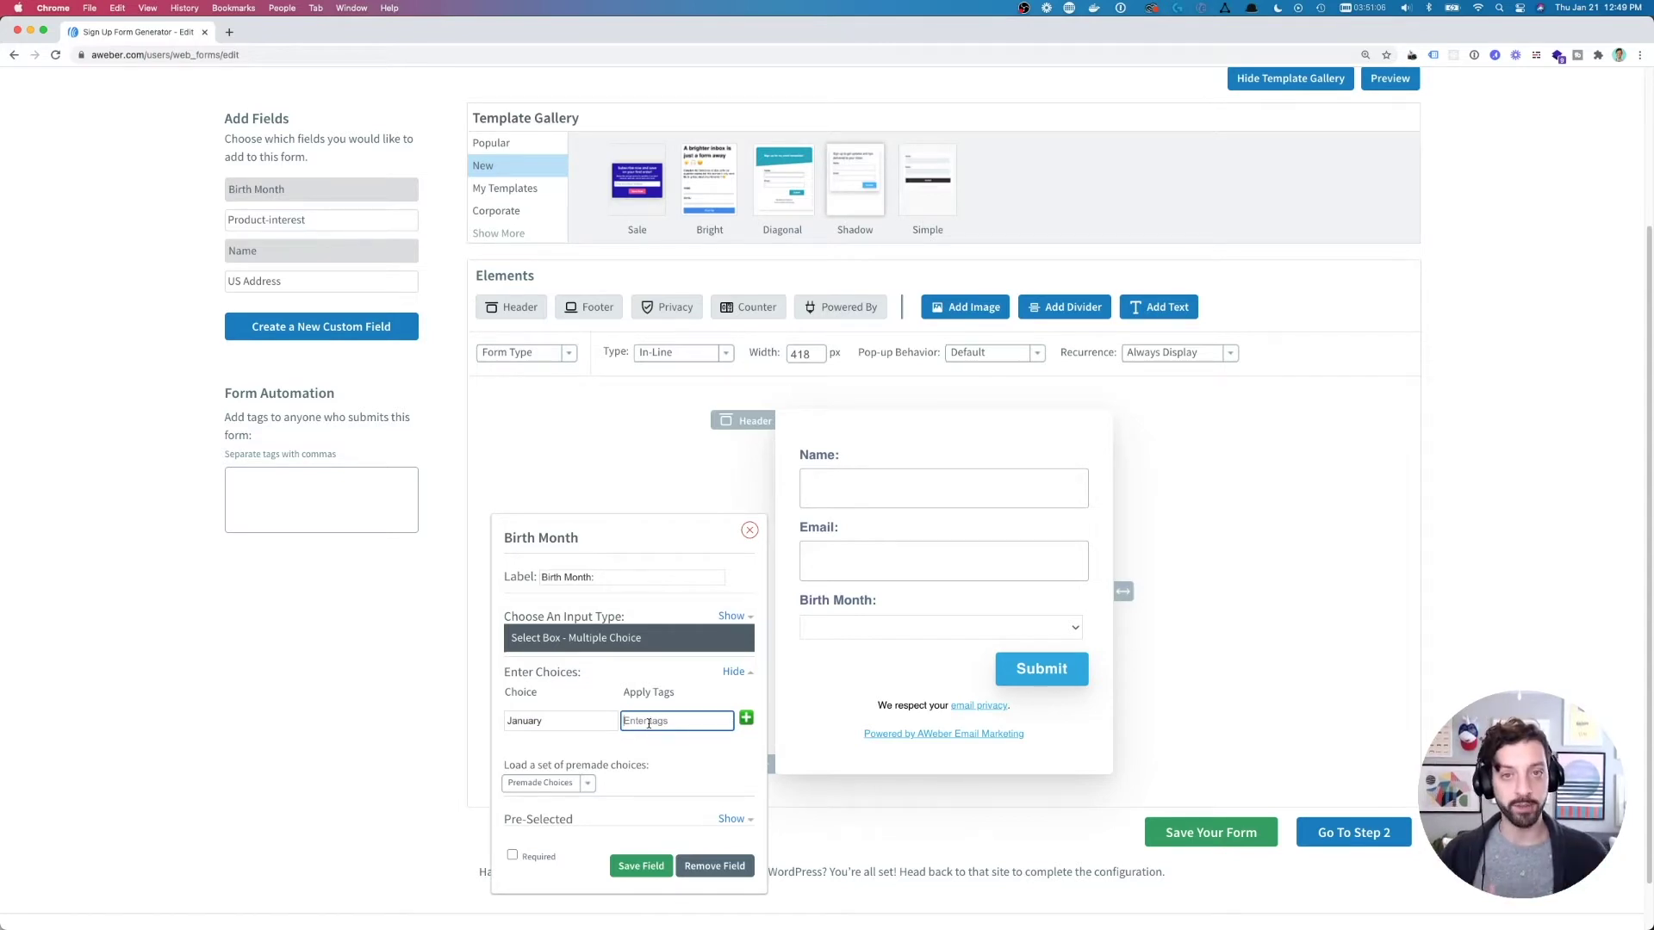
pyautogui.write('january-birthday')
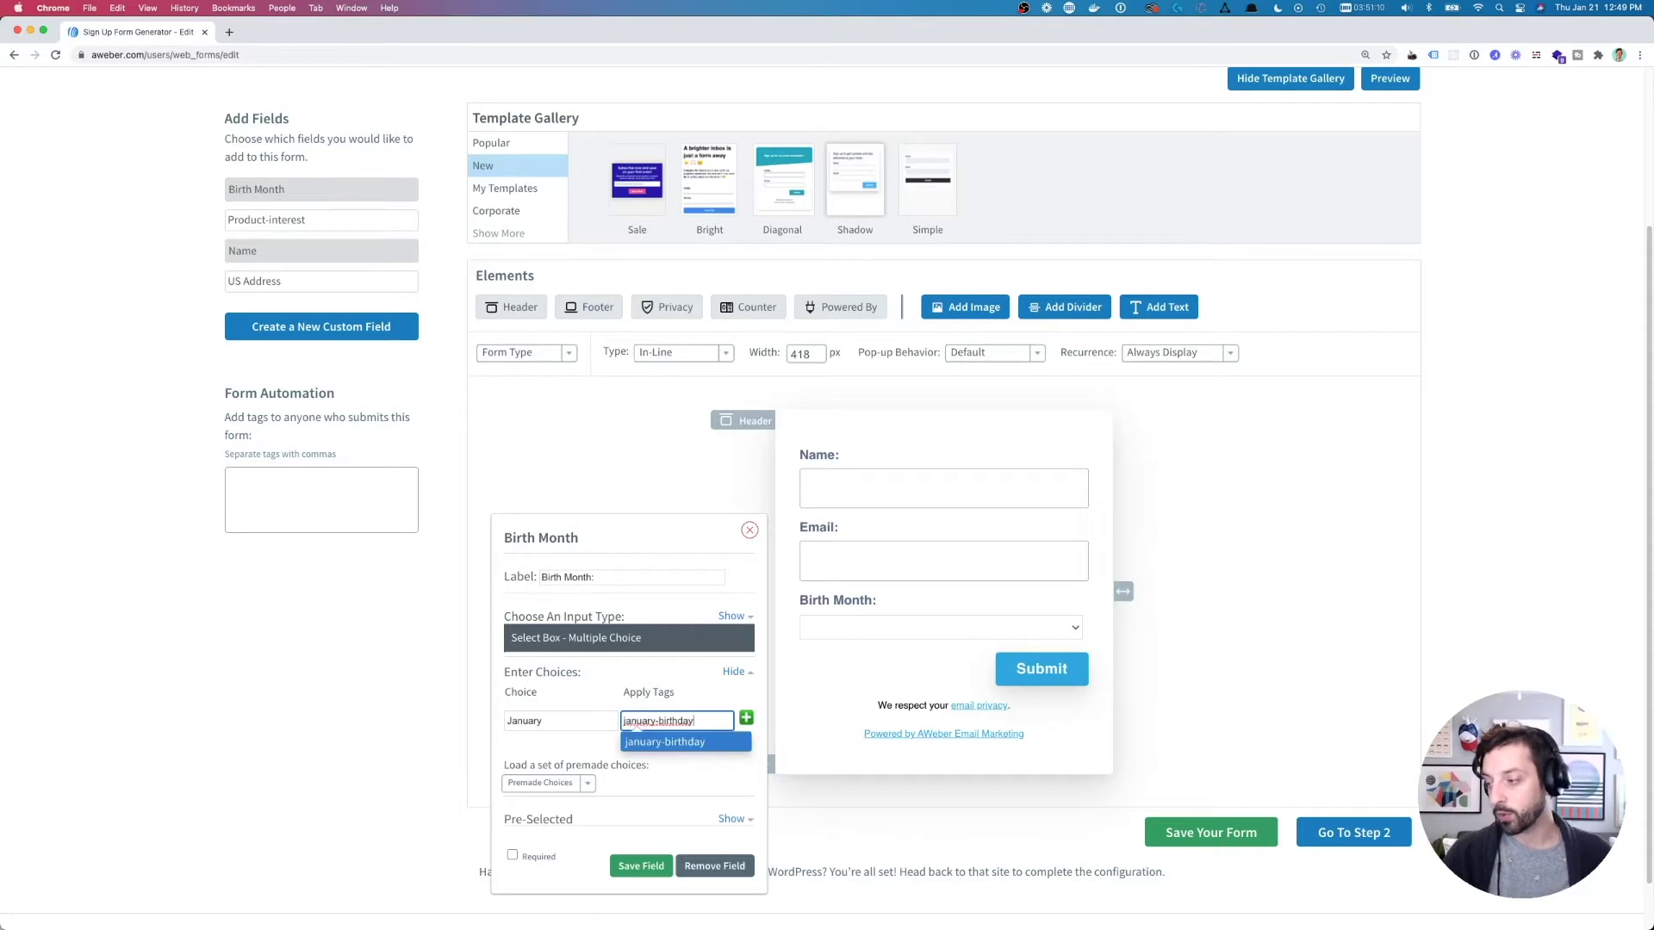
pyautogui.click(664, 742)
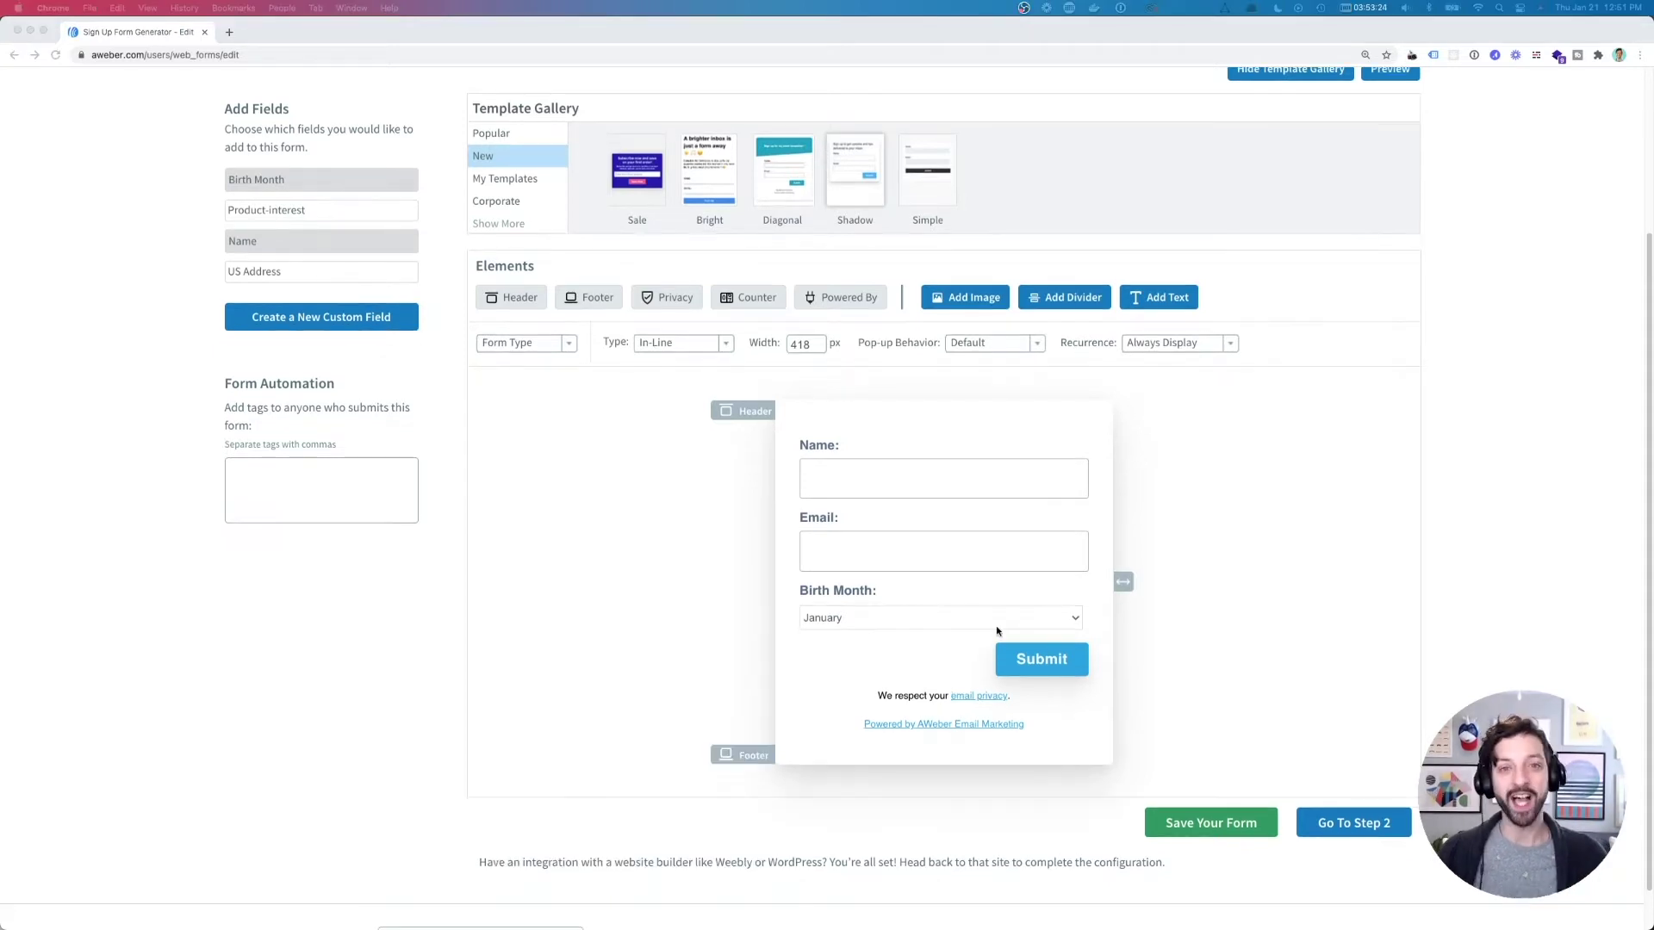
# - Save the sign up form and choose to publish it as a landing page
pyautogui.click(1194, 824)
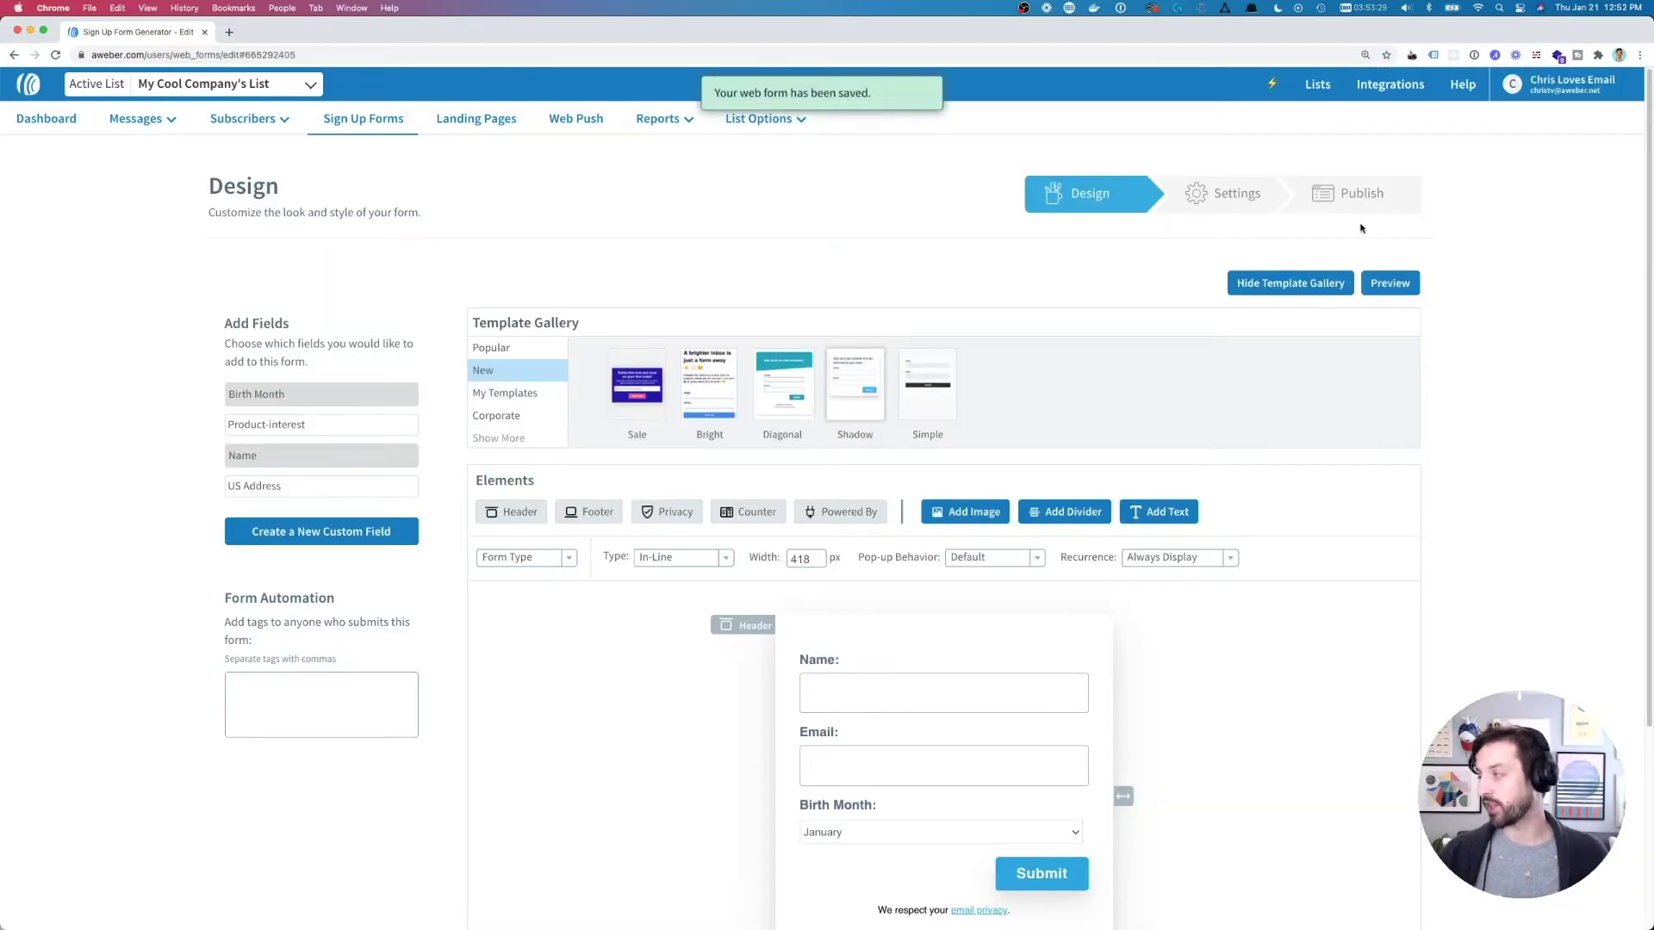
pyautogui.click(1360, 221)
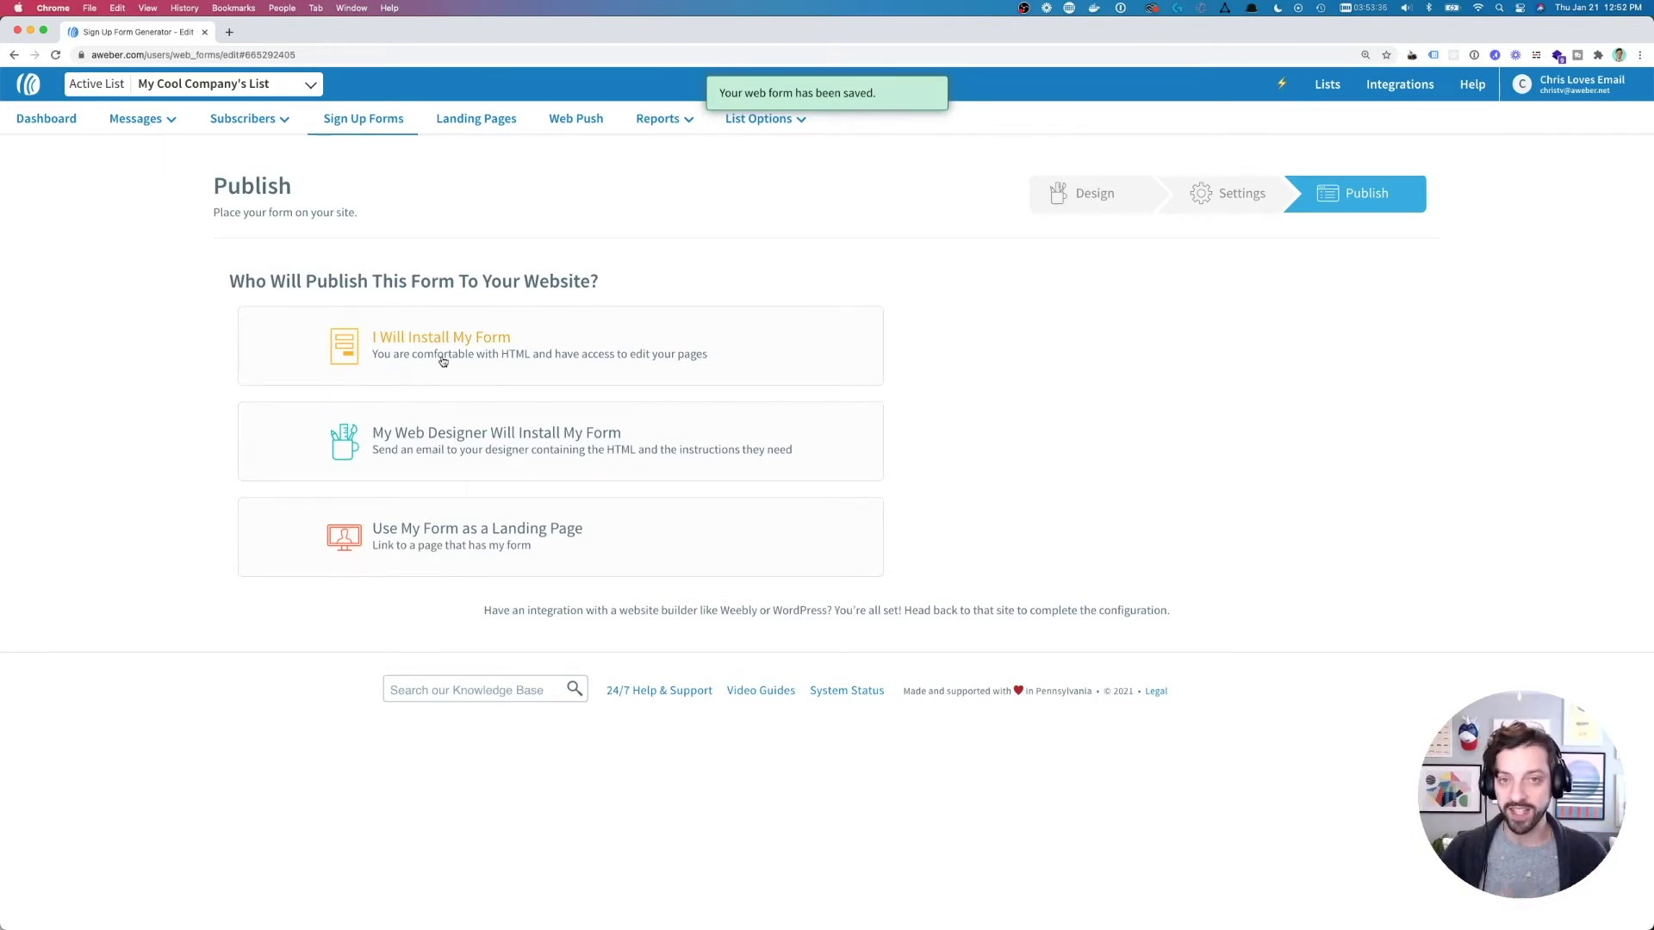
pyautogui.click(465, 536)
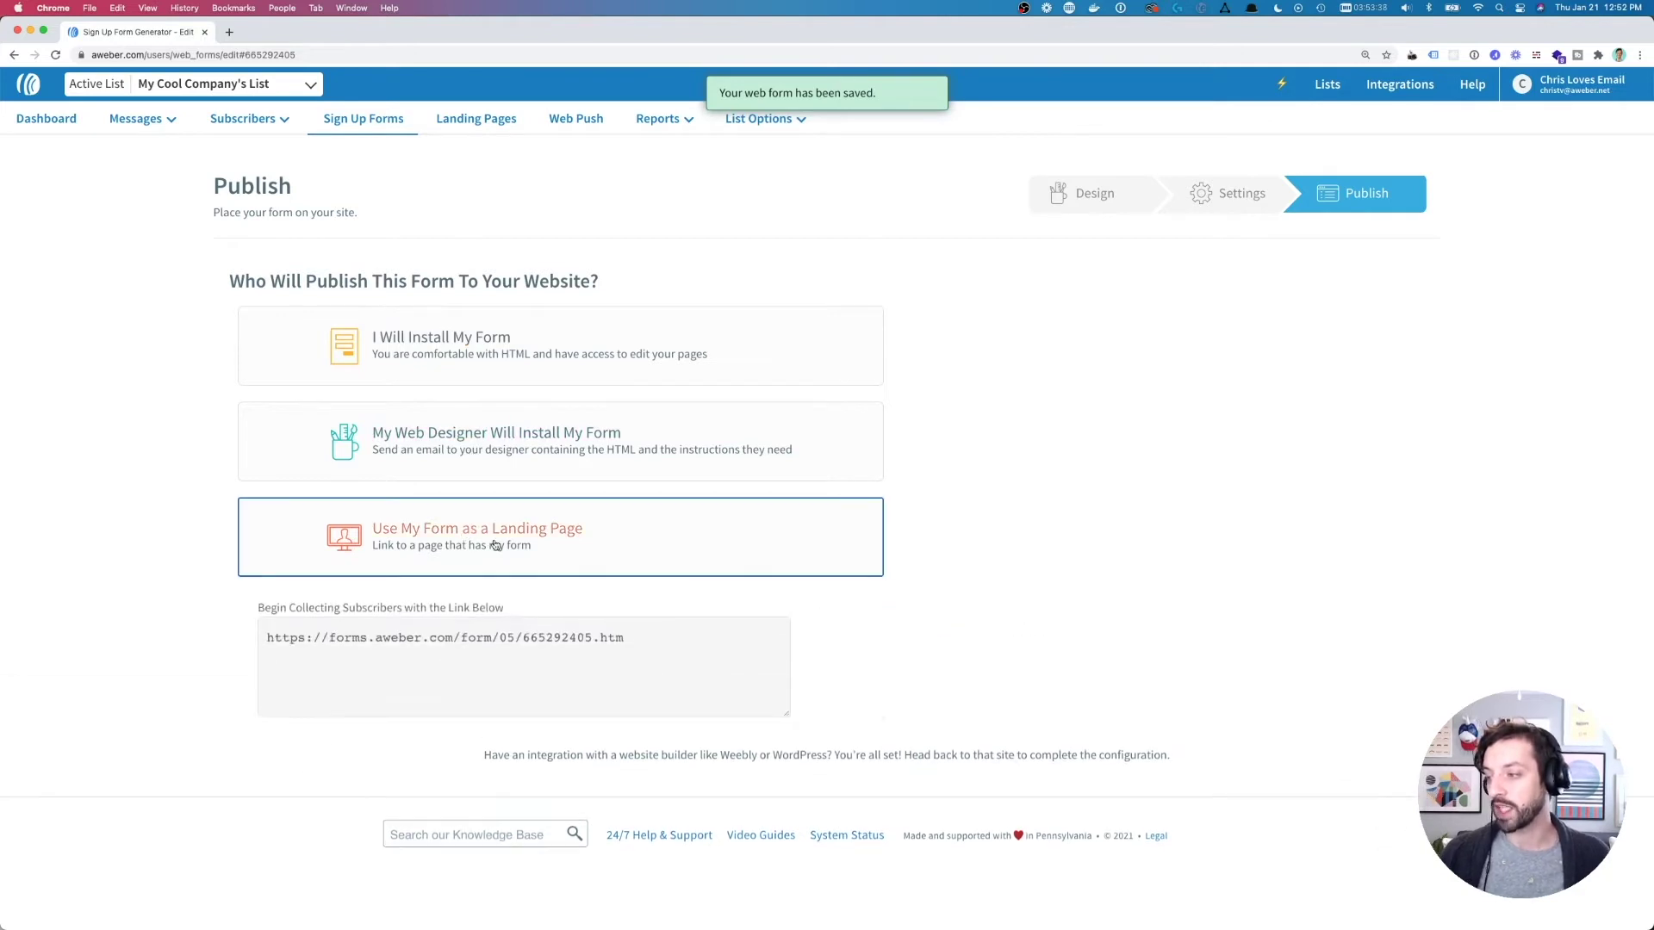
# - Copy the form's landing page link and open it in a new browser tab
pyautogui.moveTo(267, 637); pyautogui.dragTo(623, 638)
pyautogui.press('super+c')
pyautogui.press('super+t')
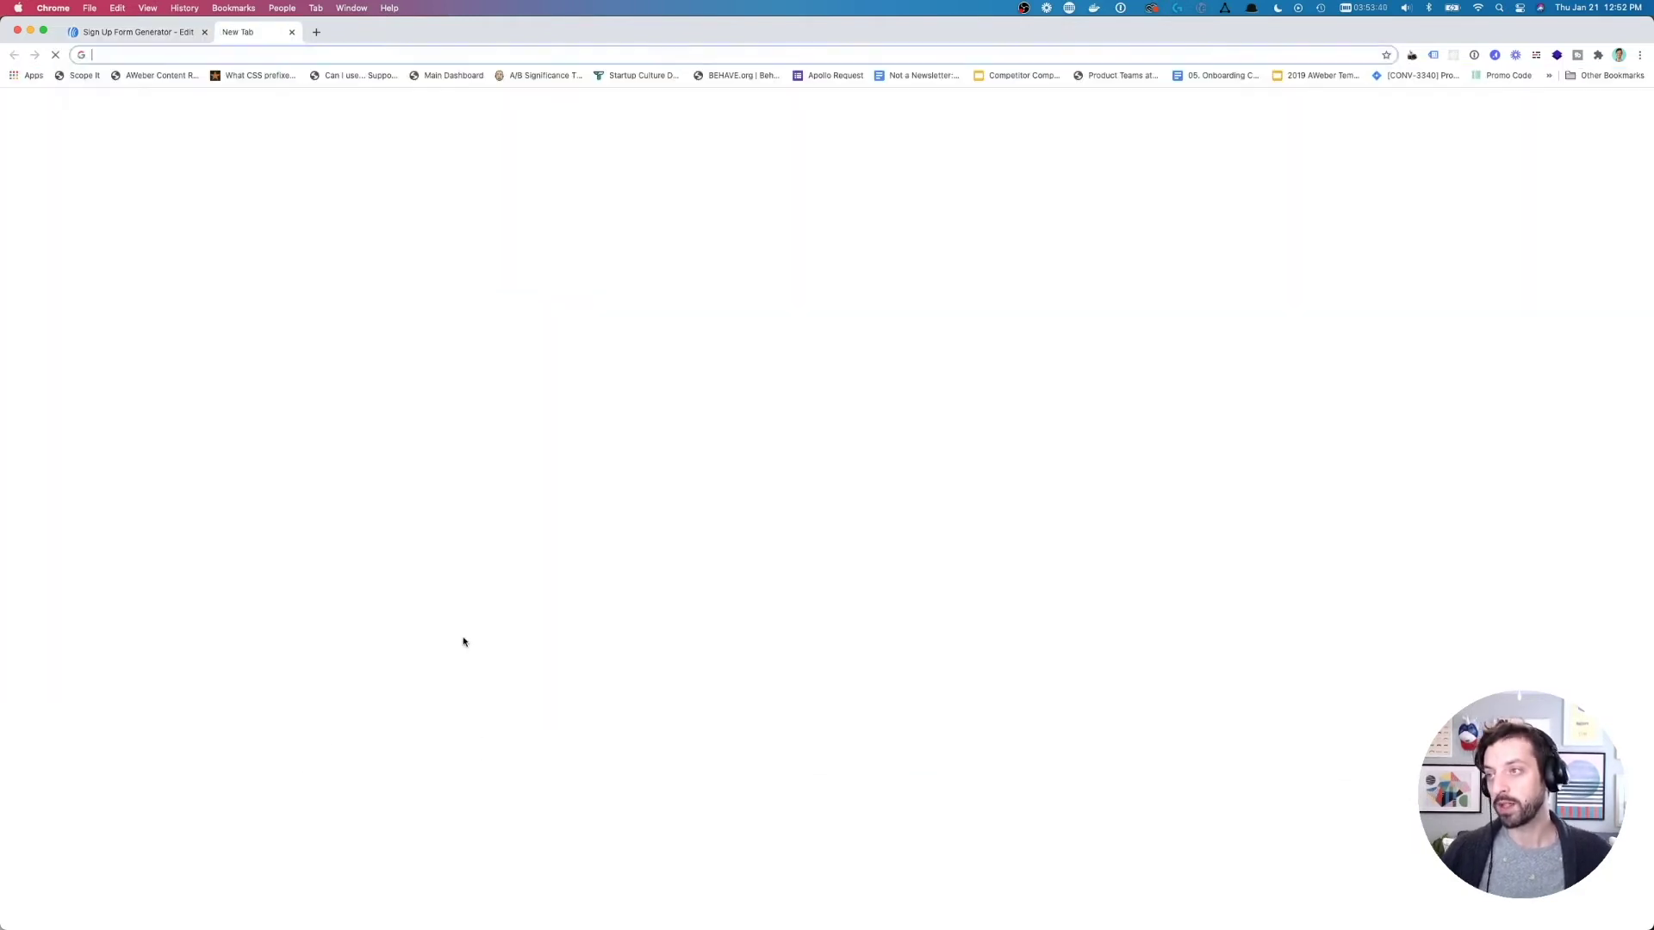
pyautogui.press('super+v')
pyautogui.press('Return')
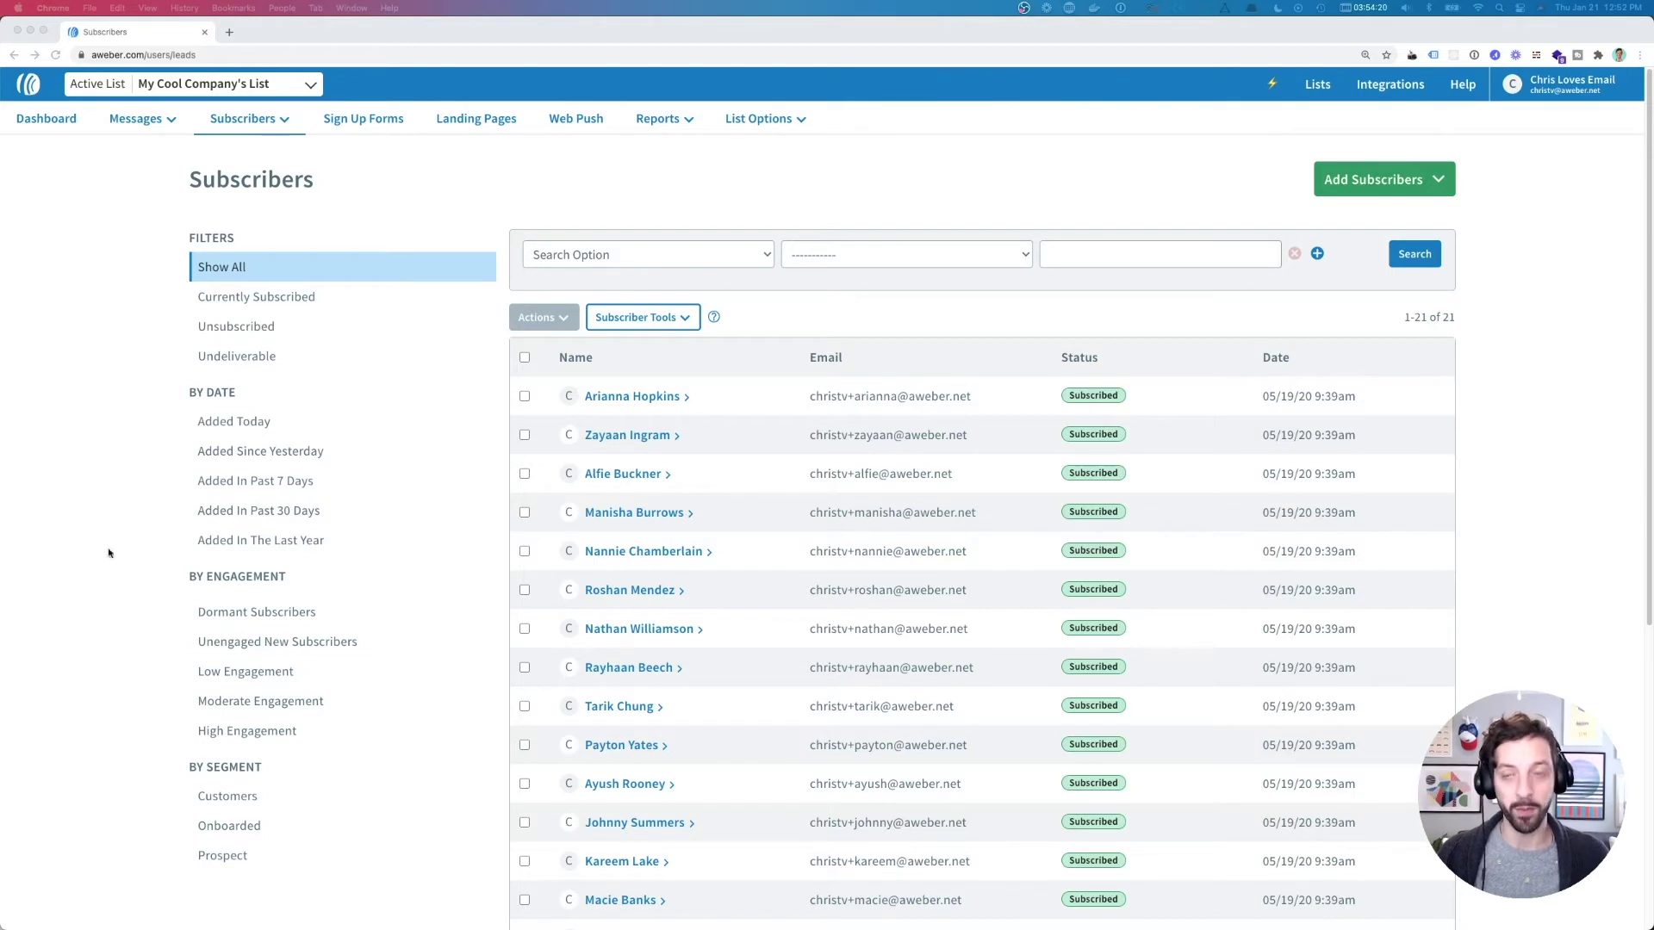
# - Search the subscribers for those whose tag is january-birthday
pyautogui.click(879, 192)
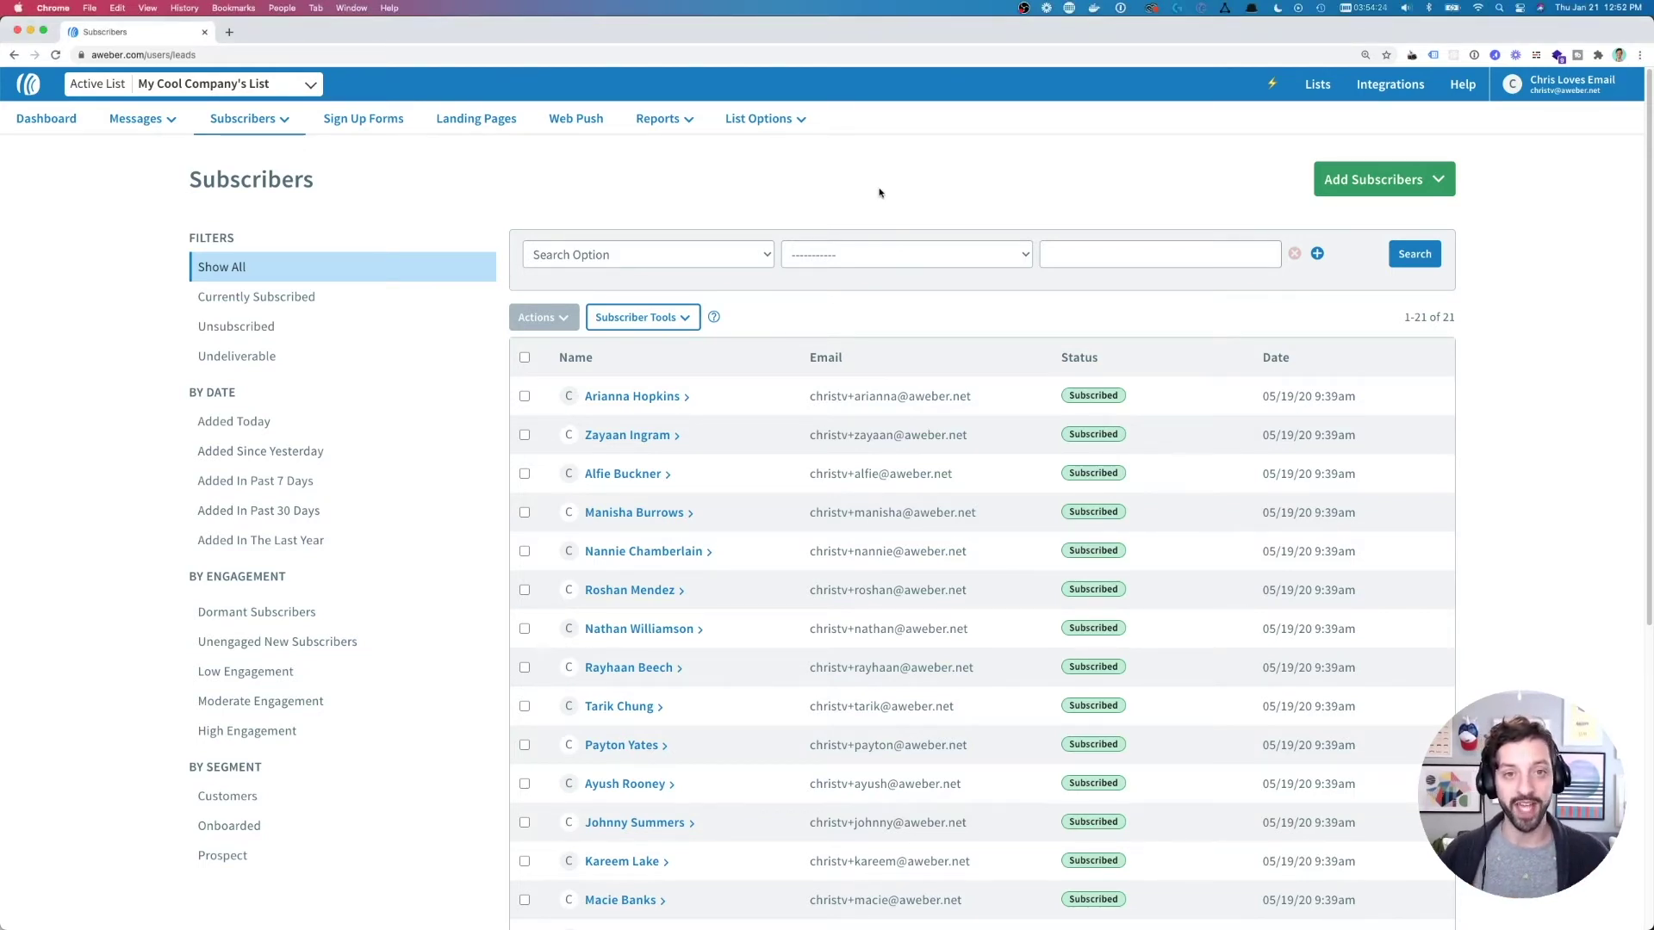
pyautogui.click(660, 257)
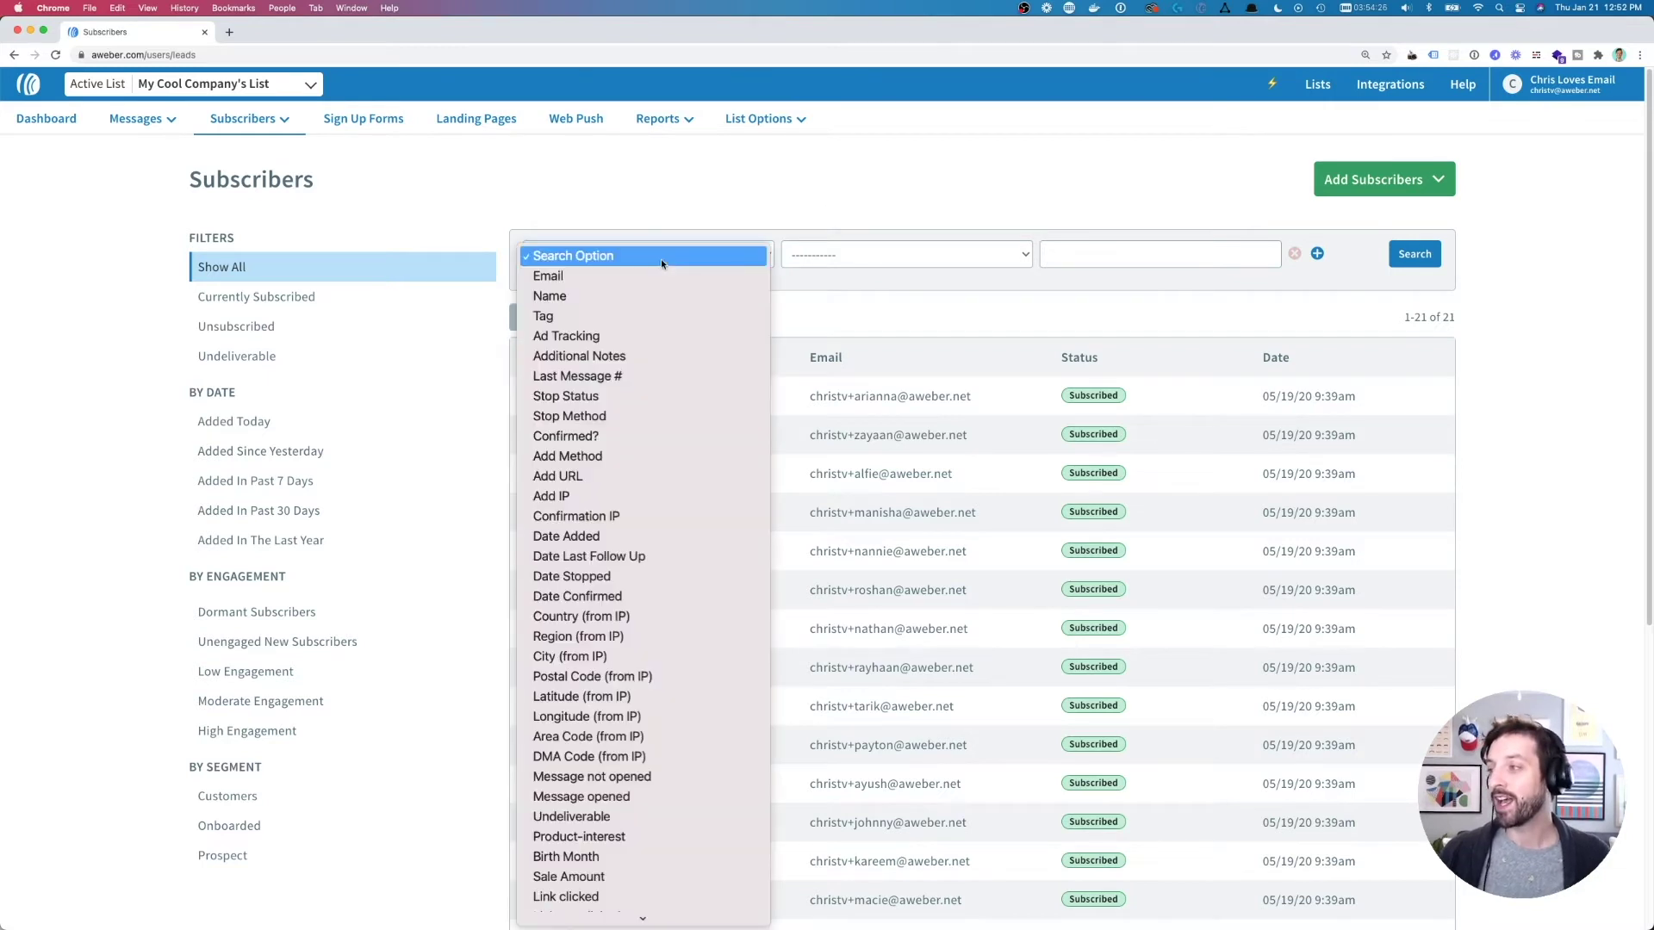
pyautogui.click(648, 317)
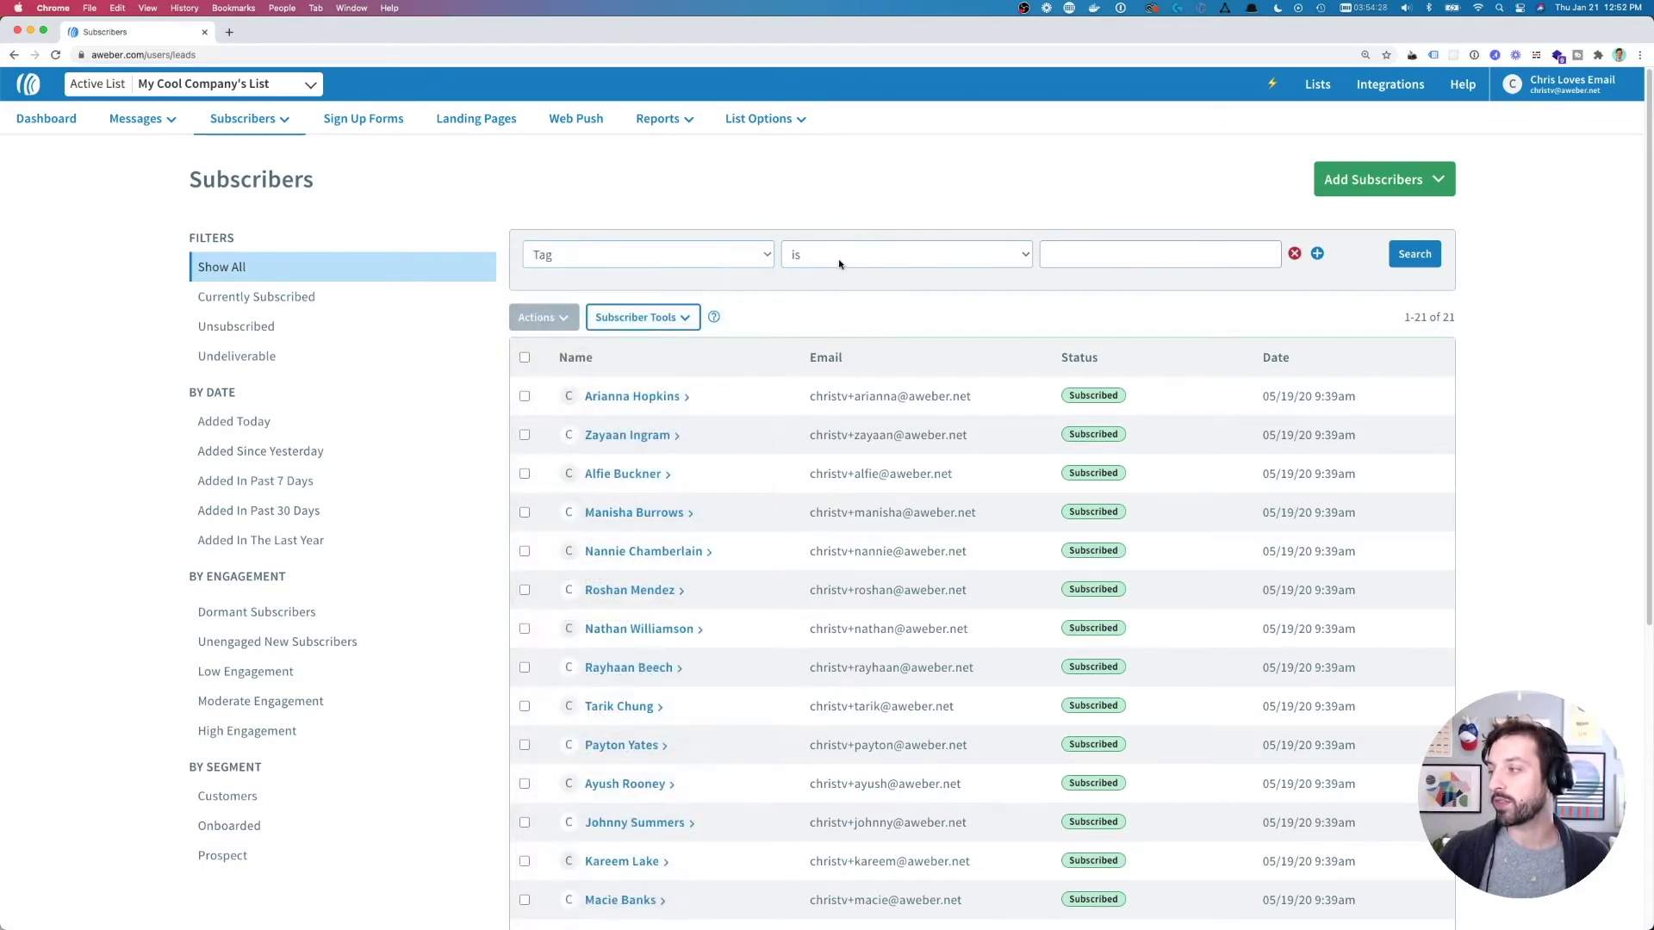
pyautogui.click(1129, 258)
pyautogui.write('janu')
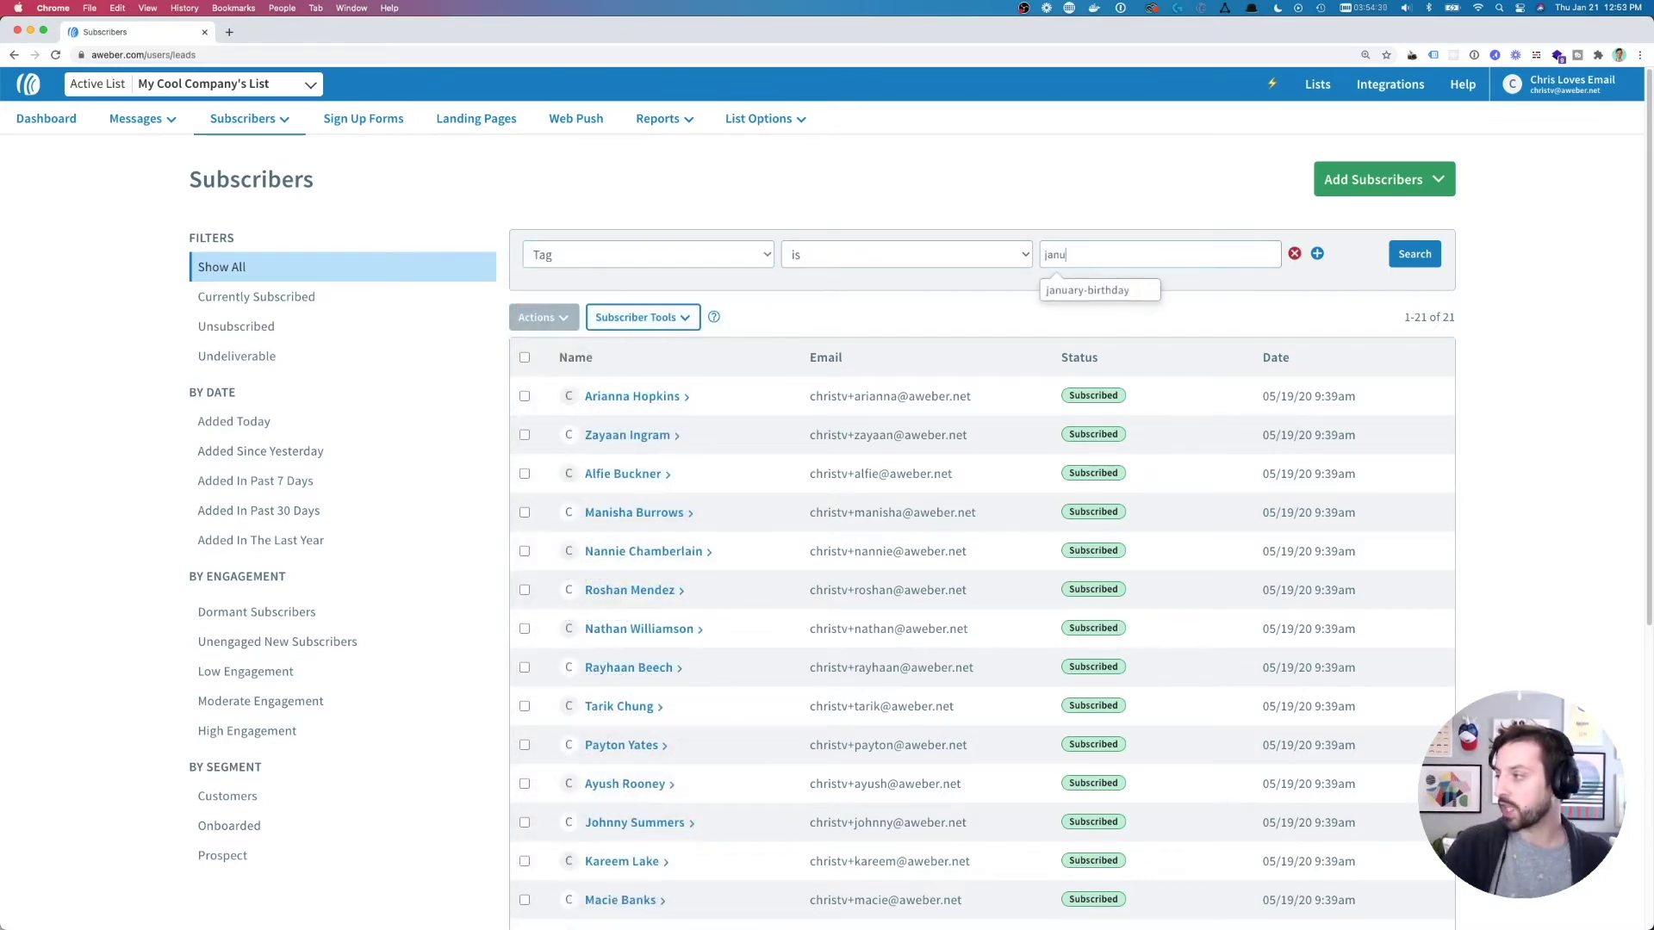
pyautogui.press('Return')
pyautogui.click(1415, 254)
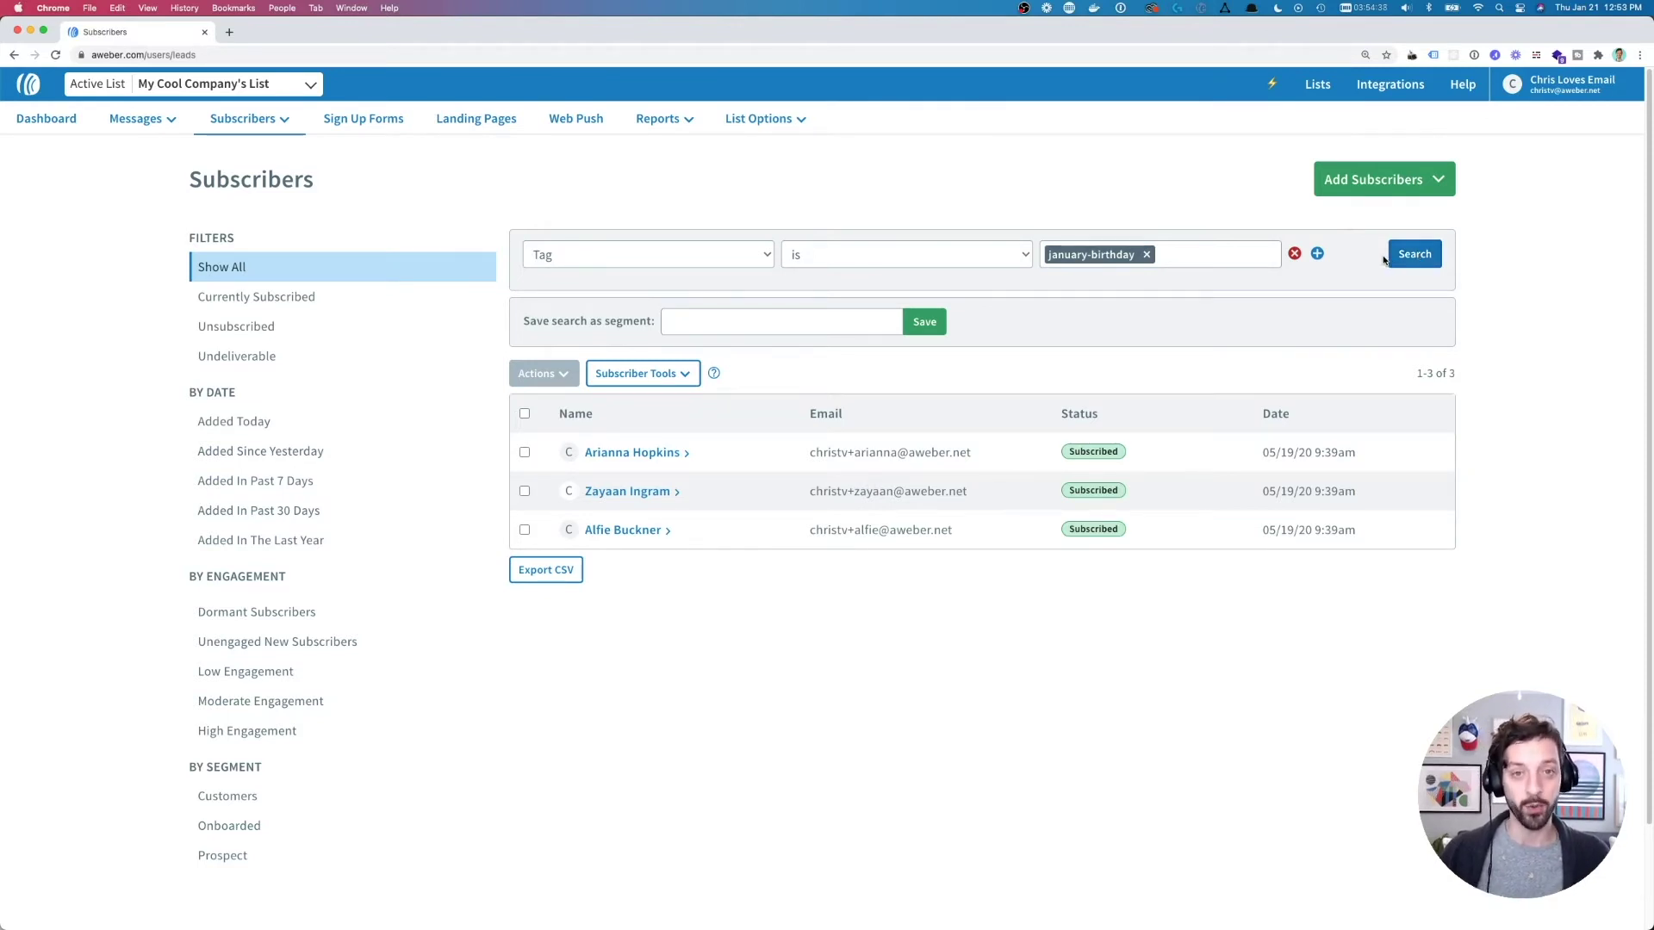
# - Save the search as a segment named "January Birthdays" and display that segment's subscribers
pyautogui.click(747, 327)
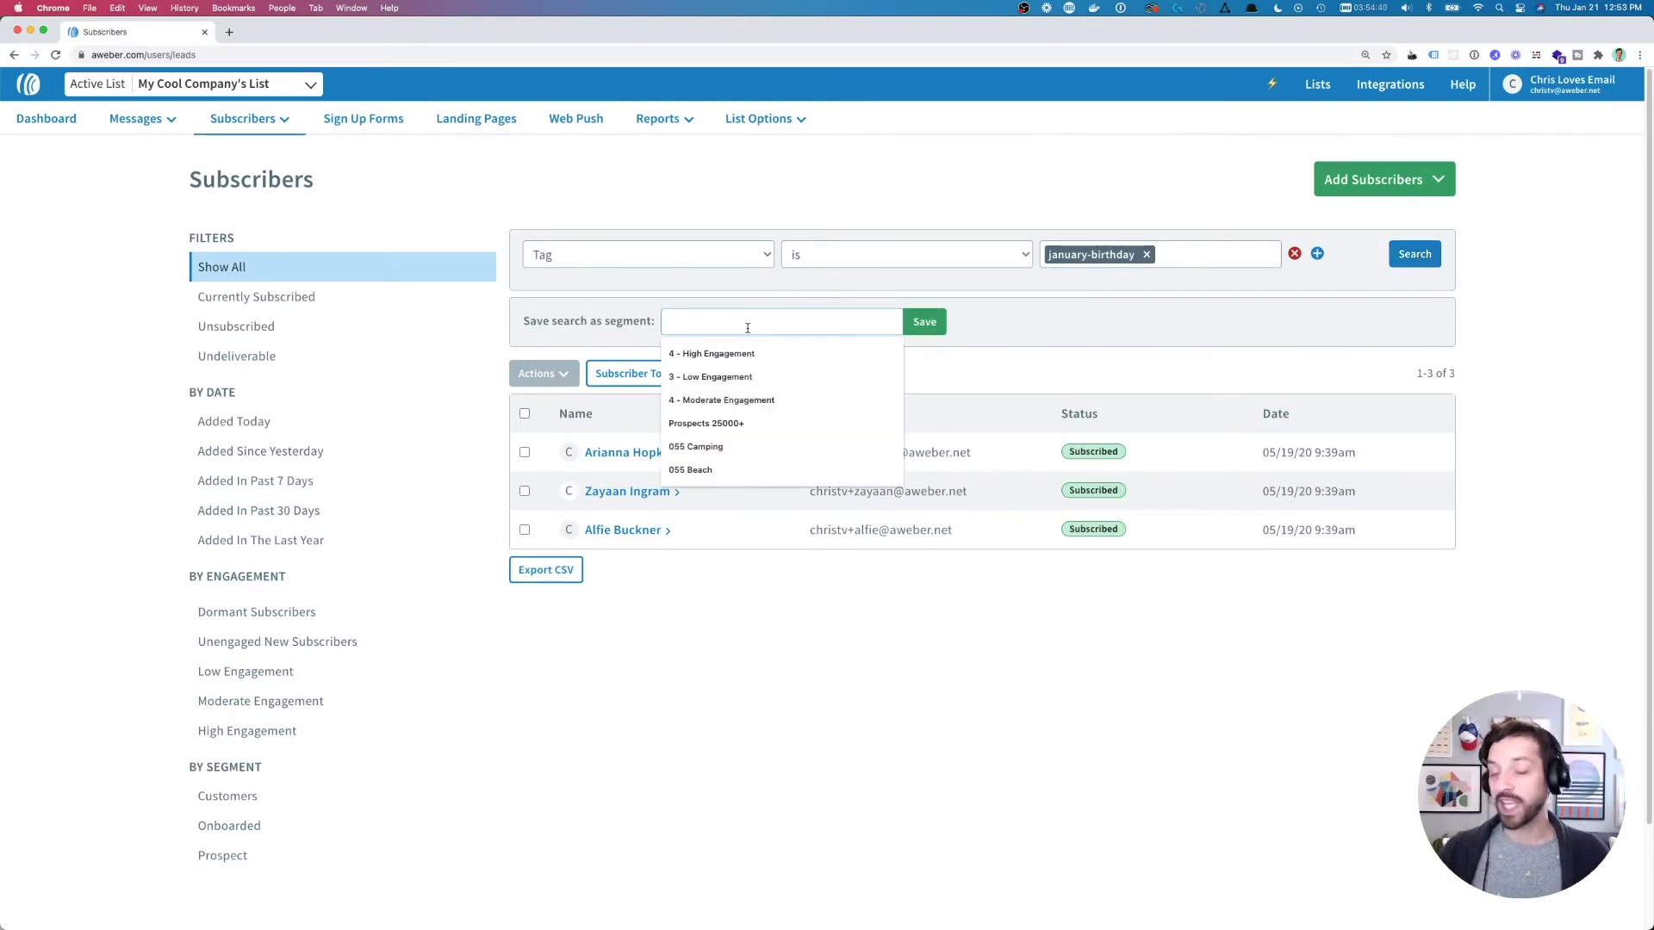
pyautogui.write('January')
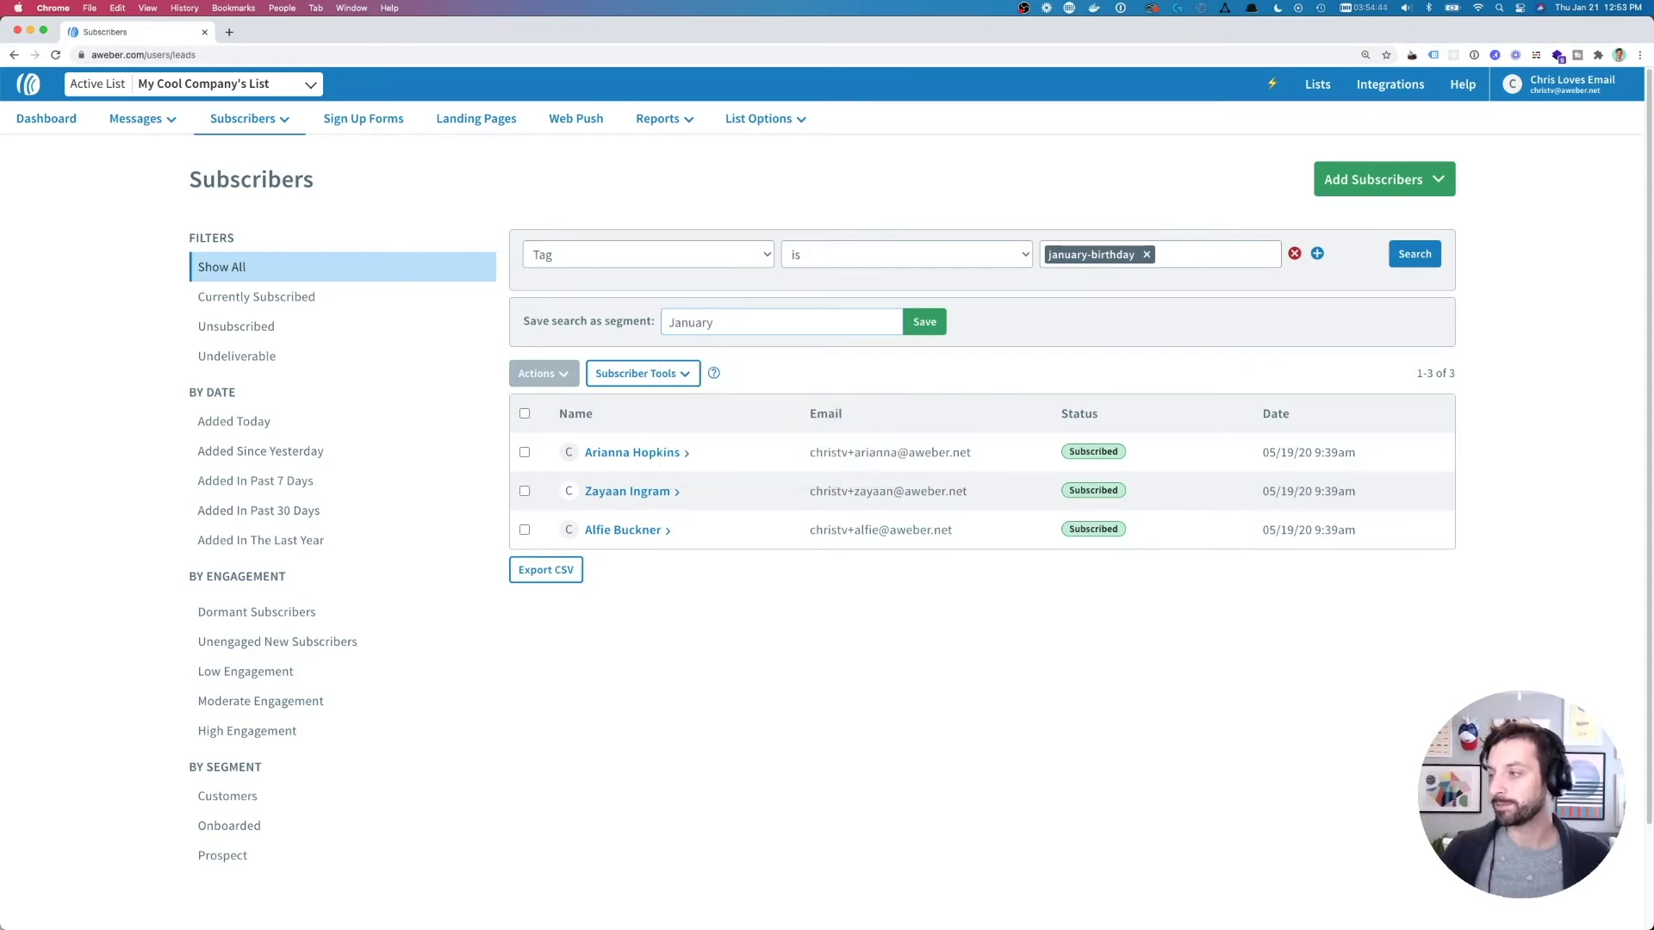
pyautogui.write(' Birthdays')
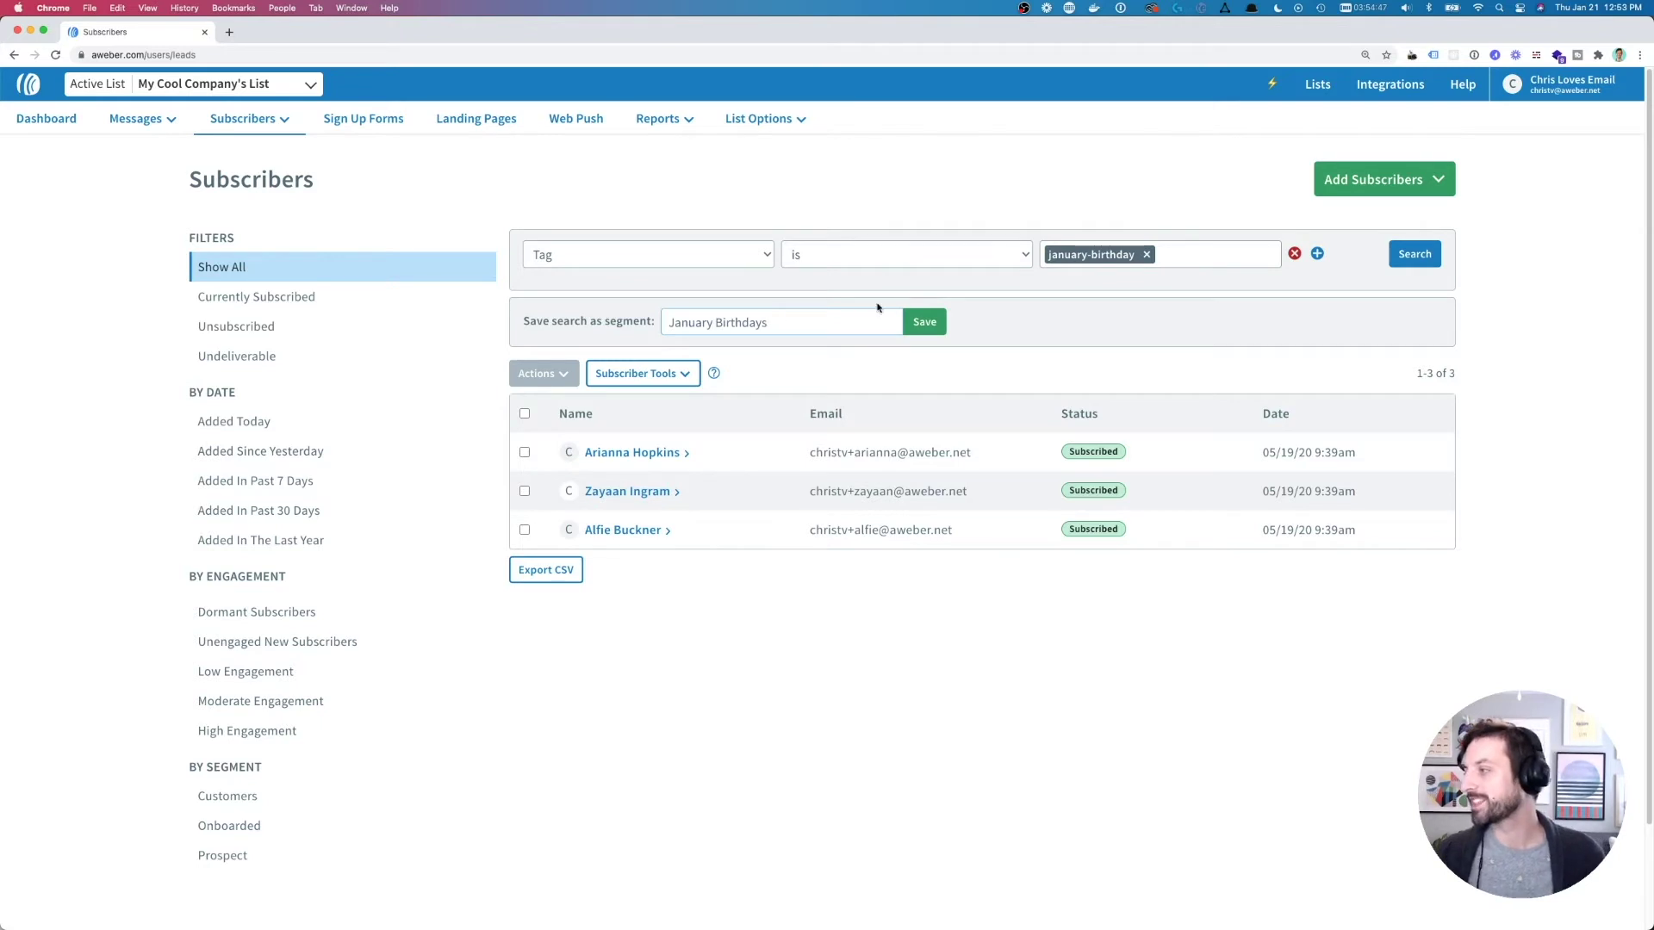
pyautogui.click(922, 321)
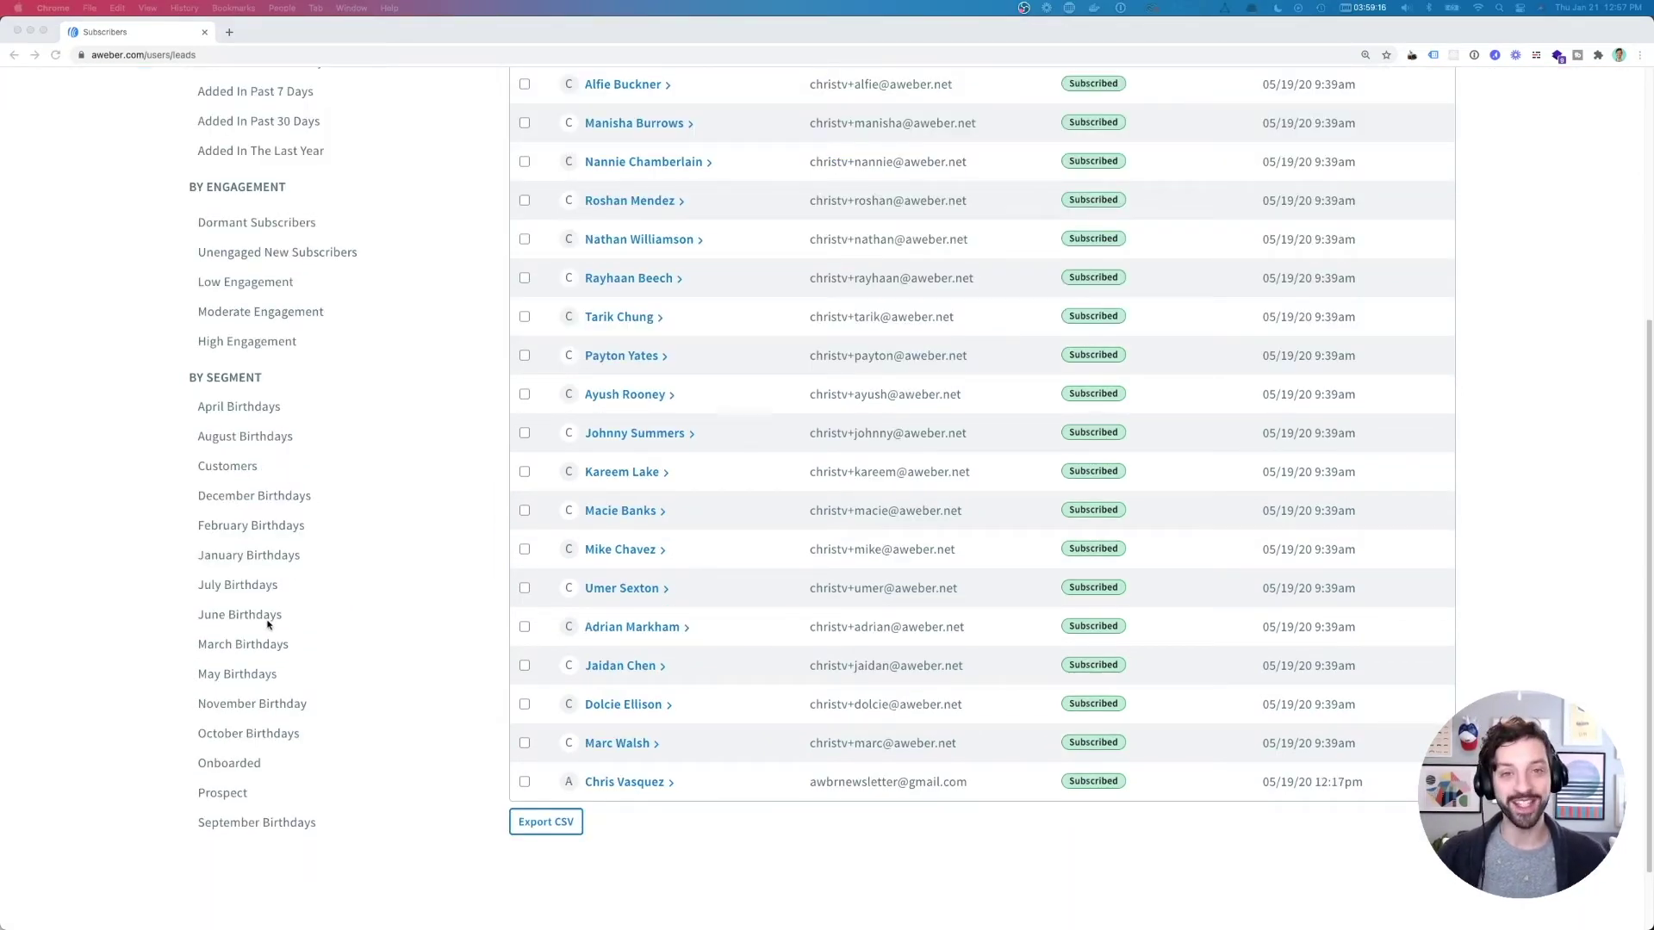
pyautogui.click(270, 565)
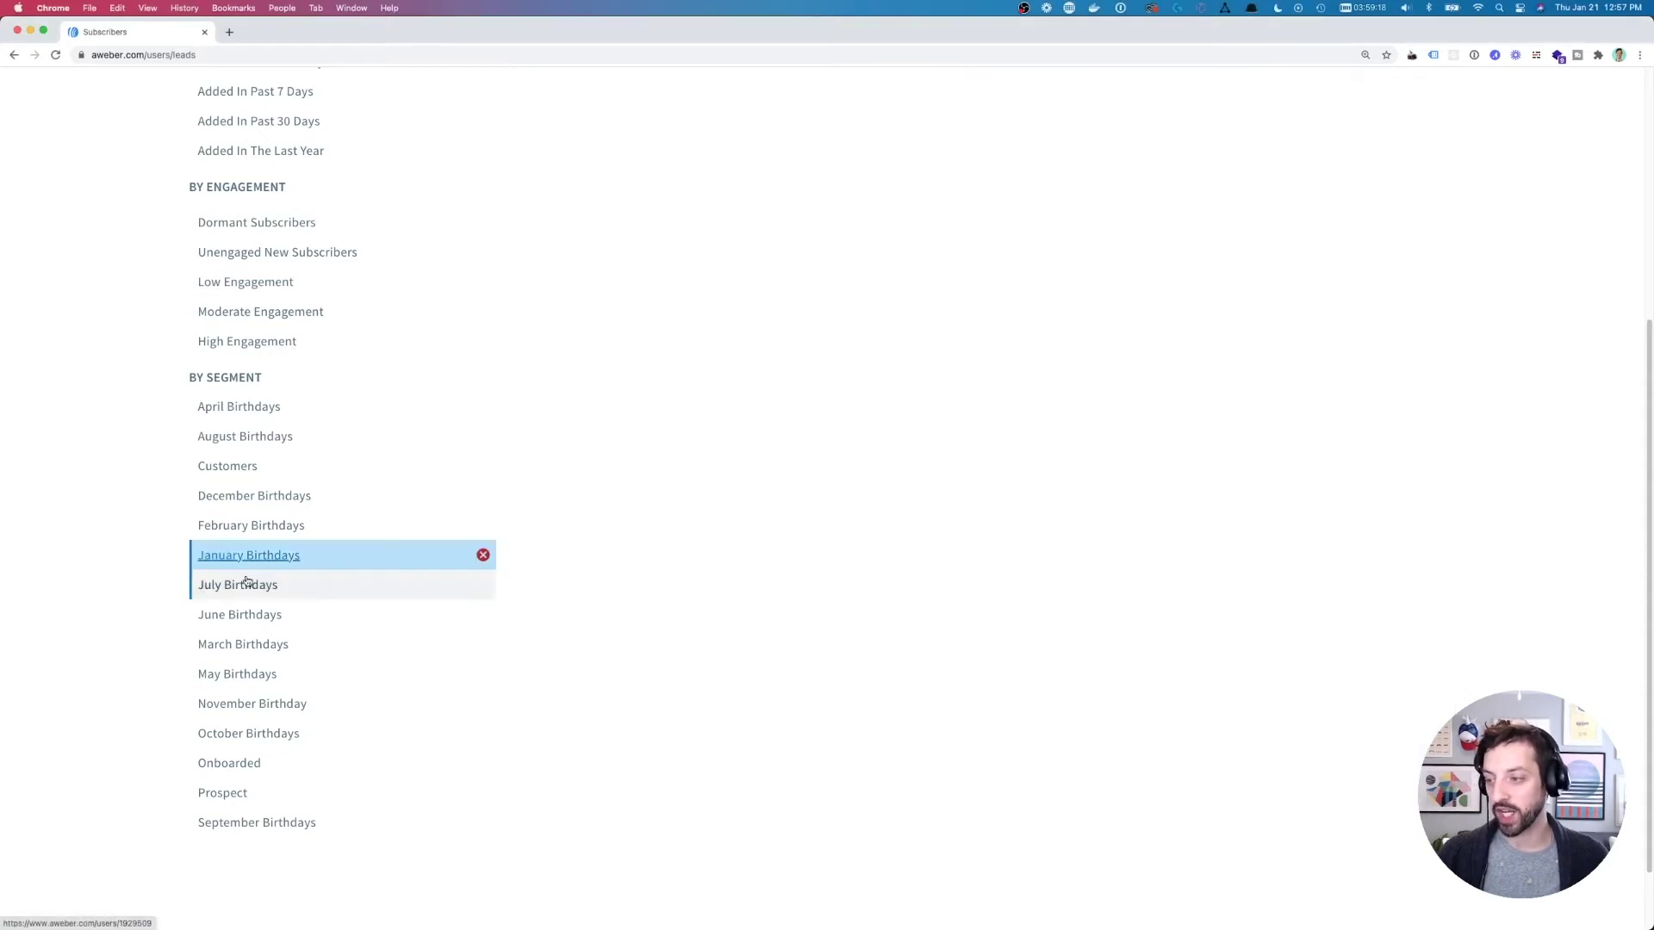
pyautogui.scroll(5, 879, 469)
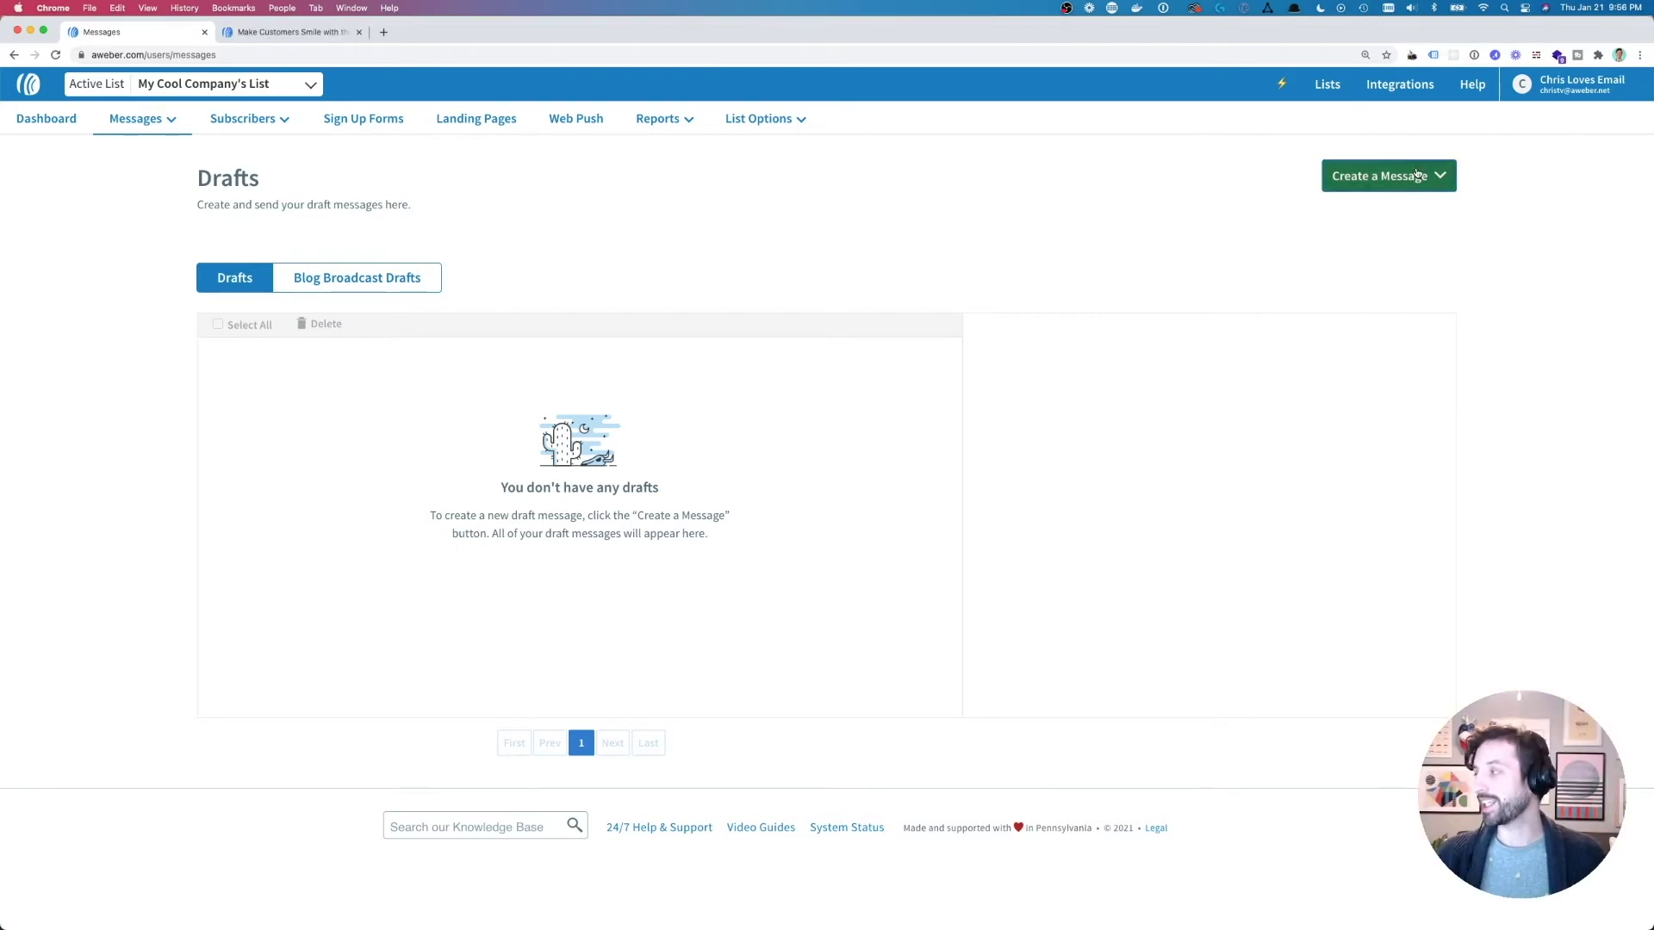
# - Create a message in the Drag & Drop Email Builder and apply the blue Party Animals birthday template
pyautogui.click(1418, 174)
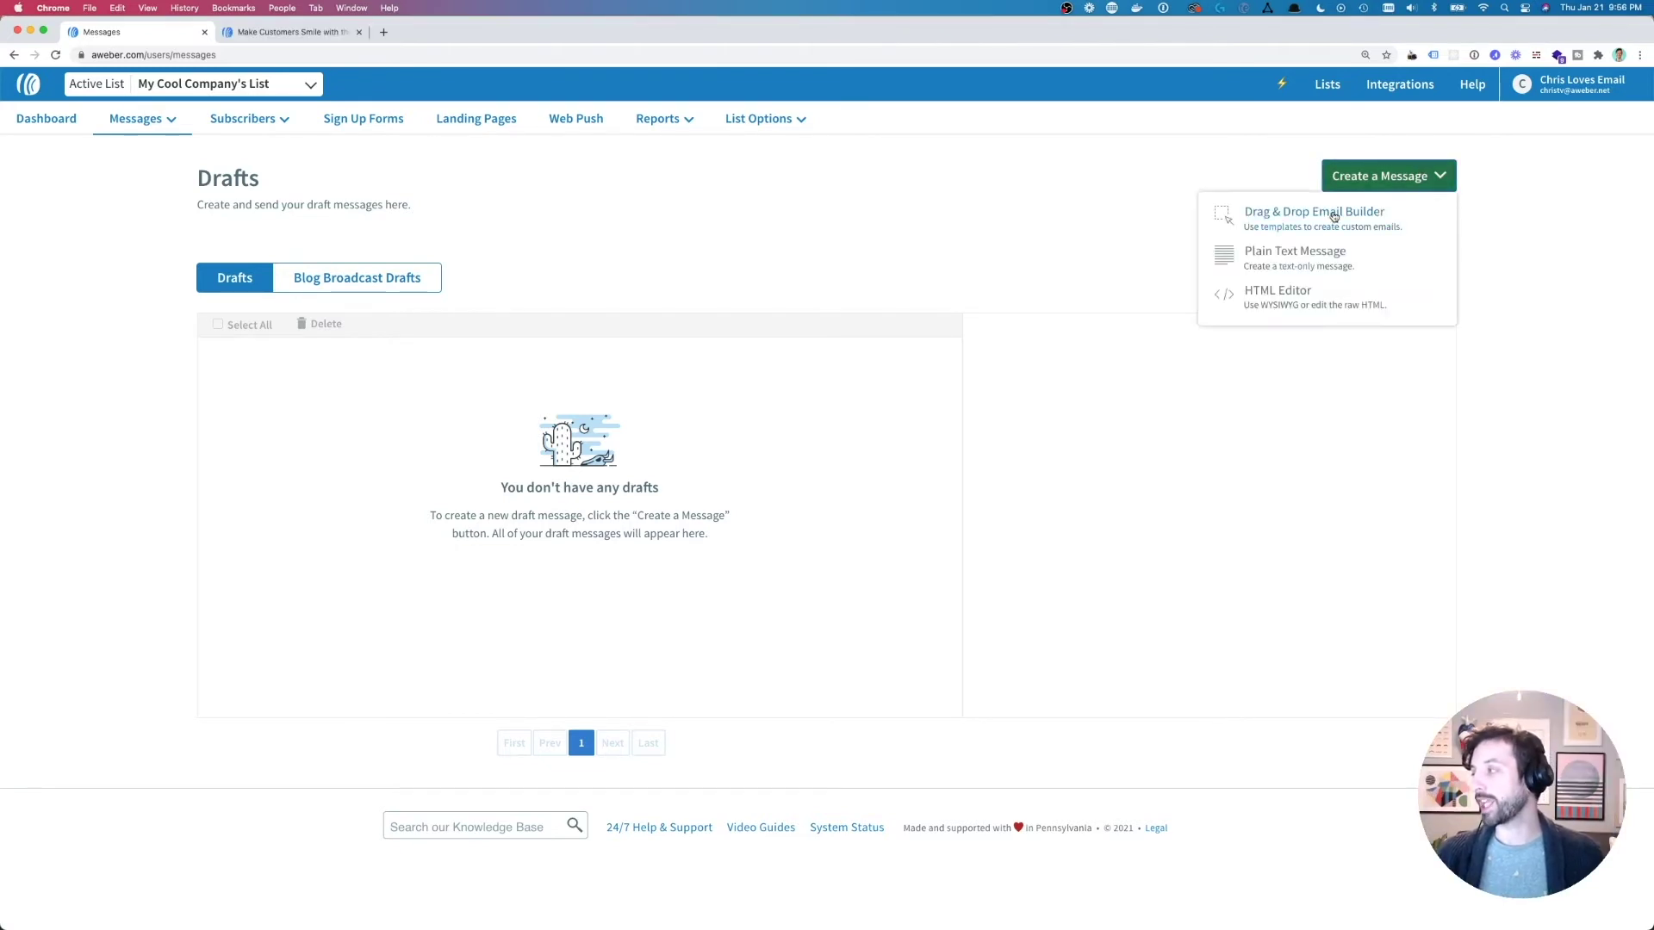
pyautogui.click(1328, 221)
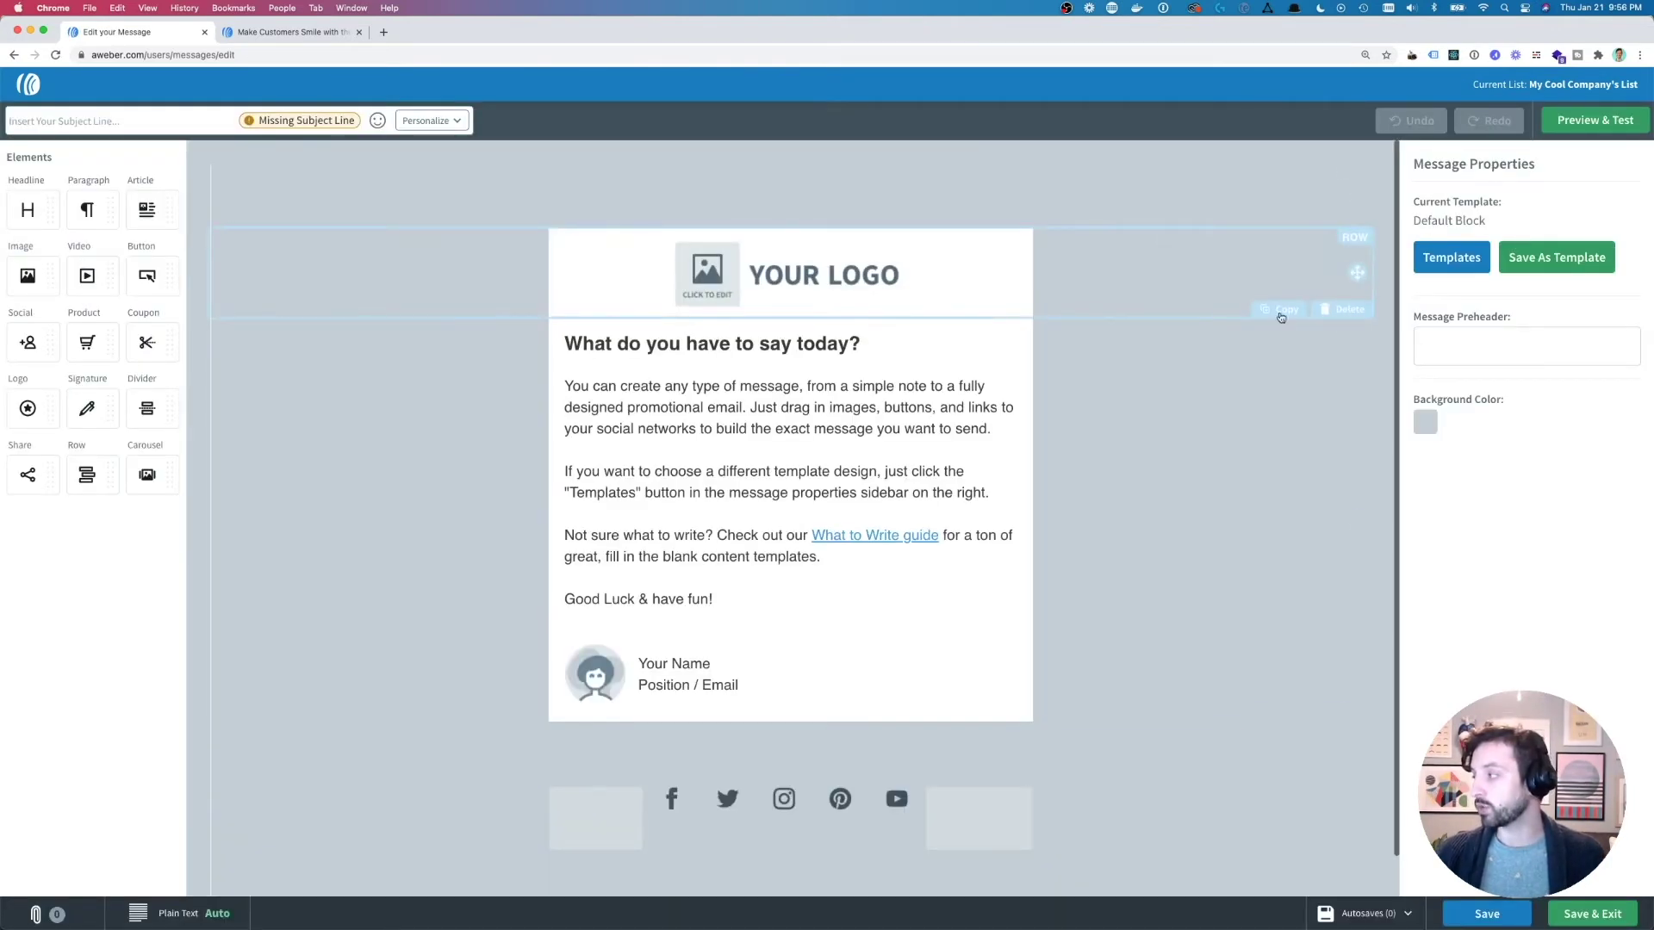
pyautogui.click(1468, 257)
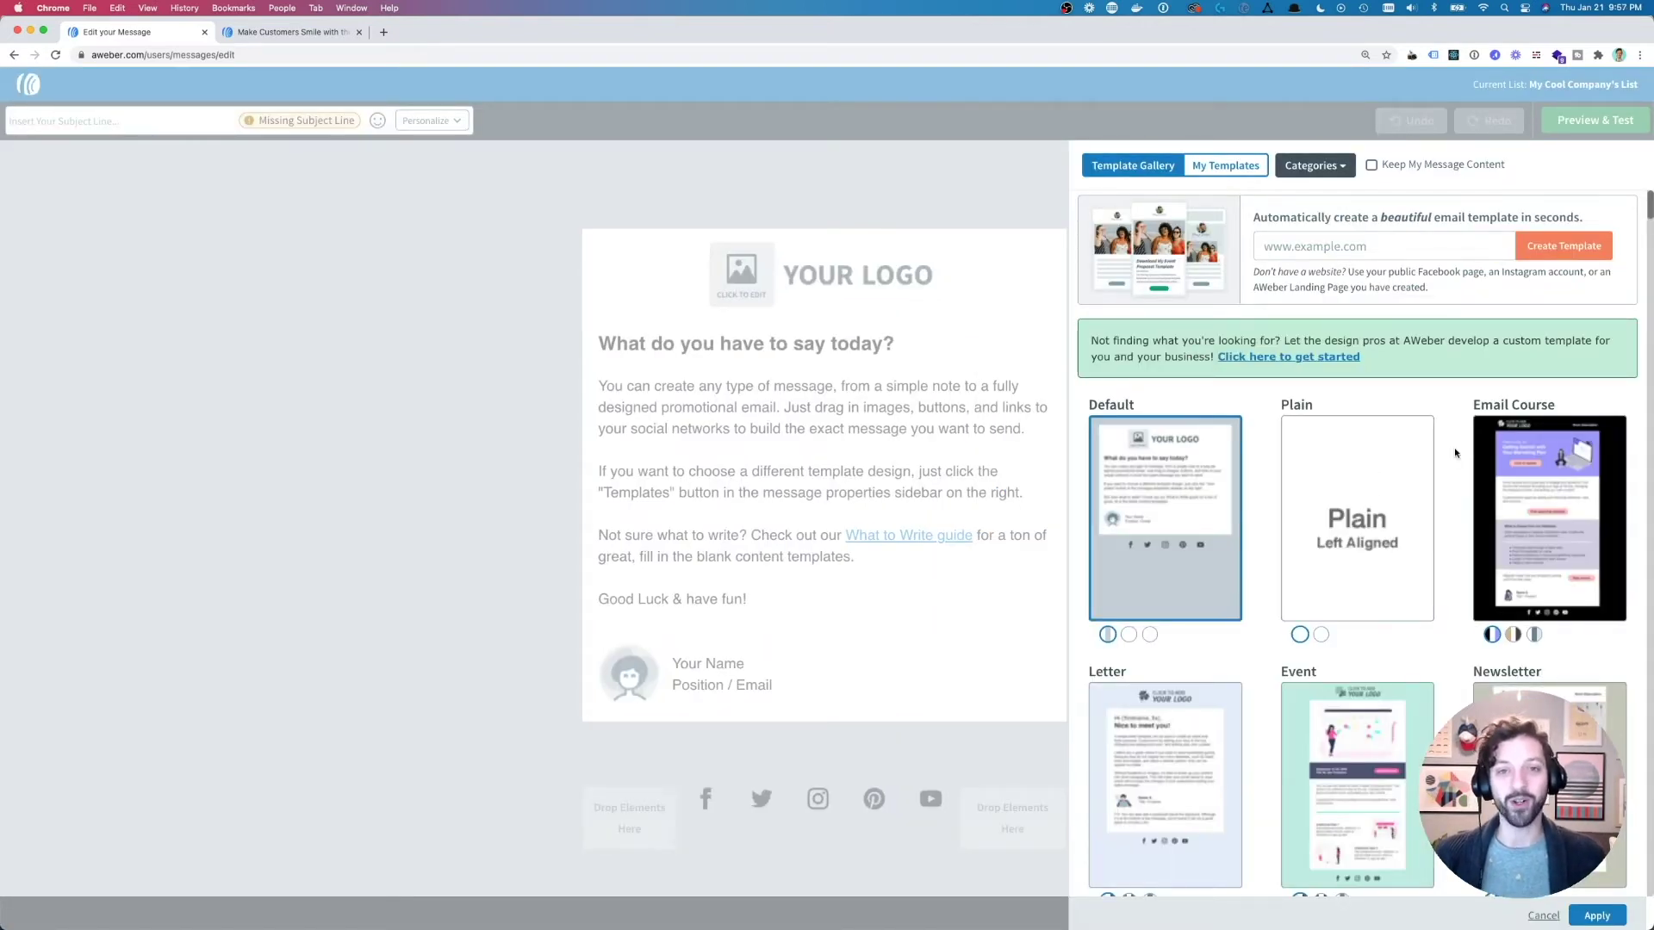
pyautogui.scroll(-14, 1456, 453)
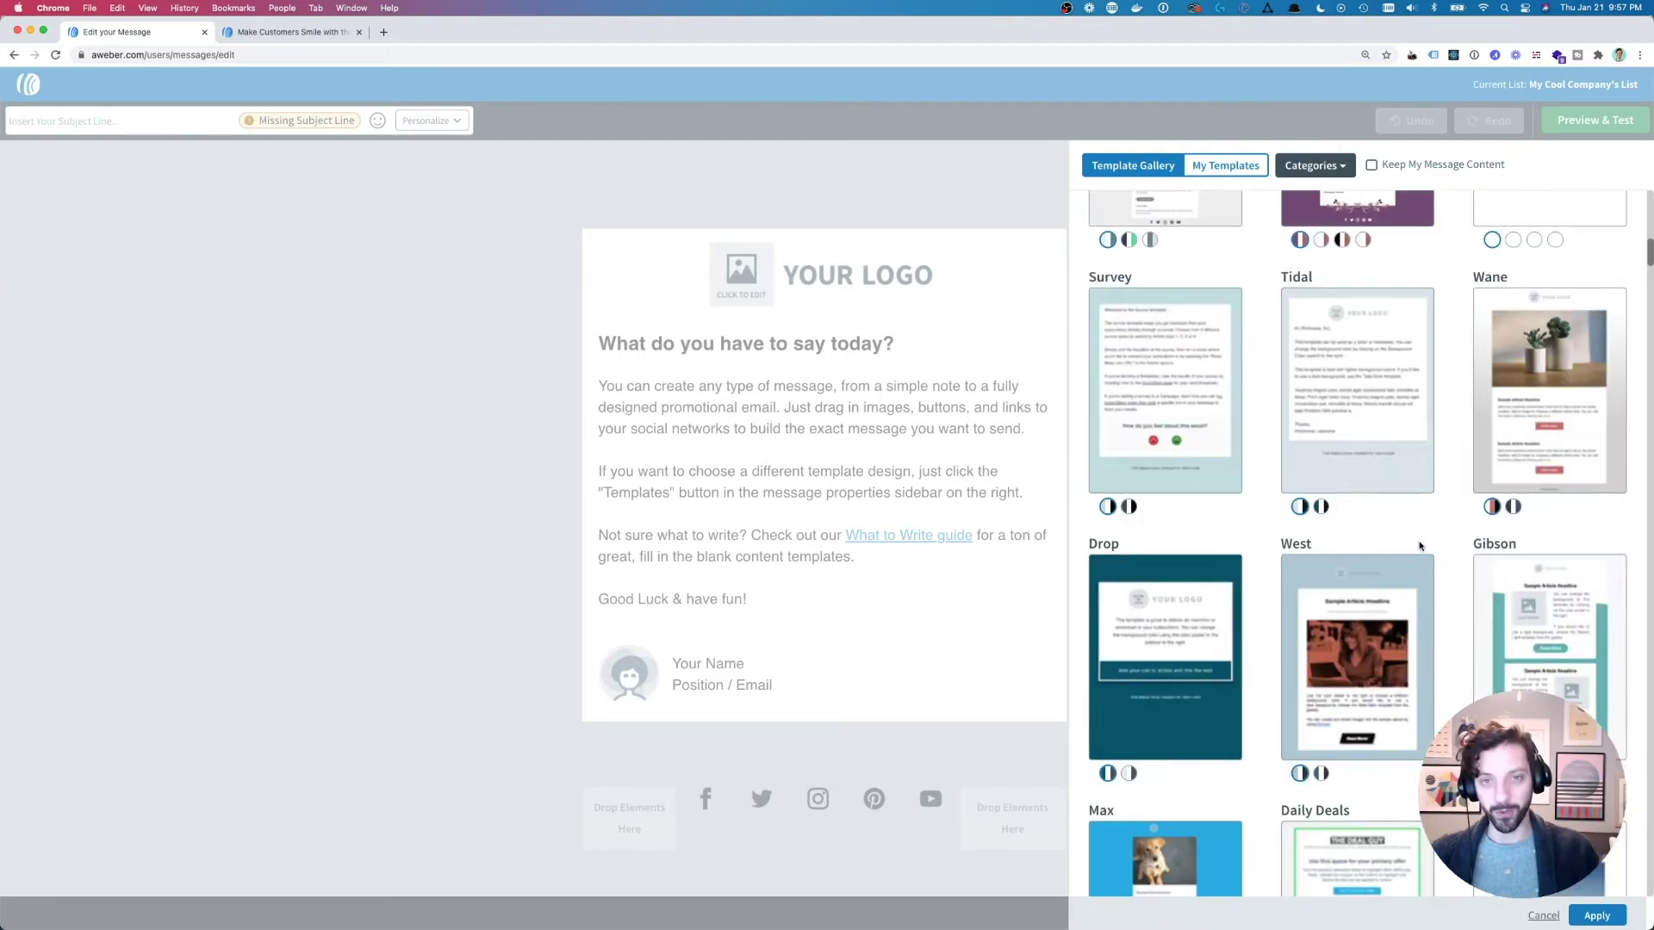
pyautogui.scroll(-15, 1419, 546)
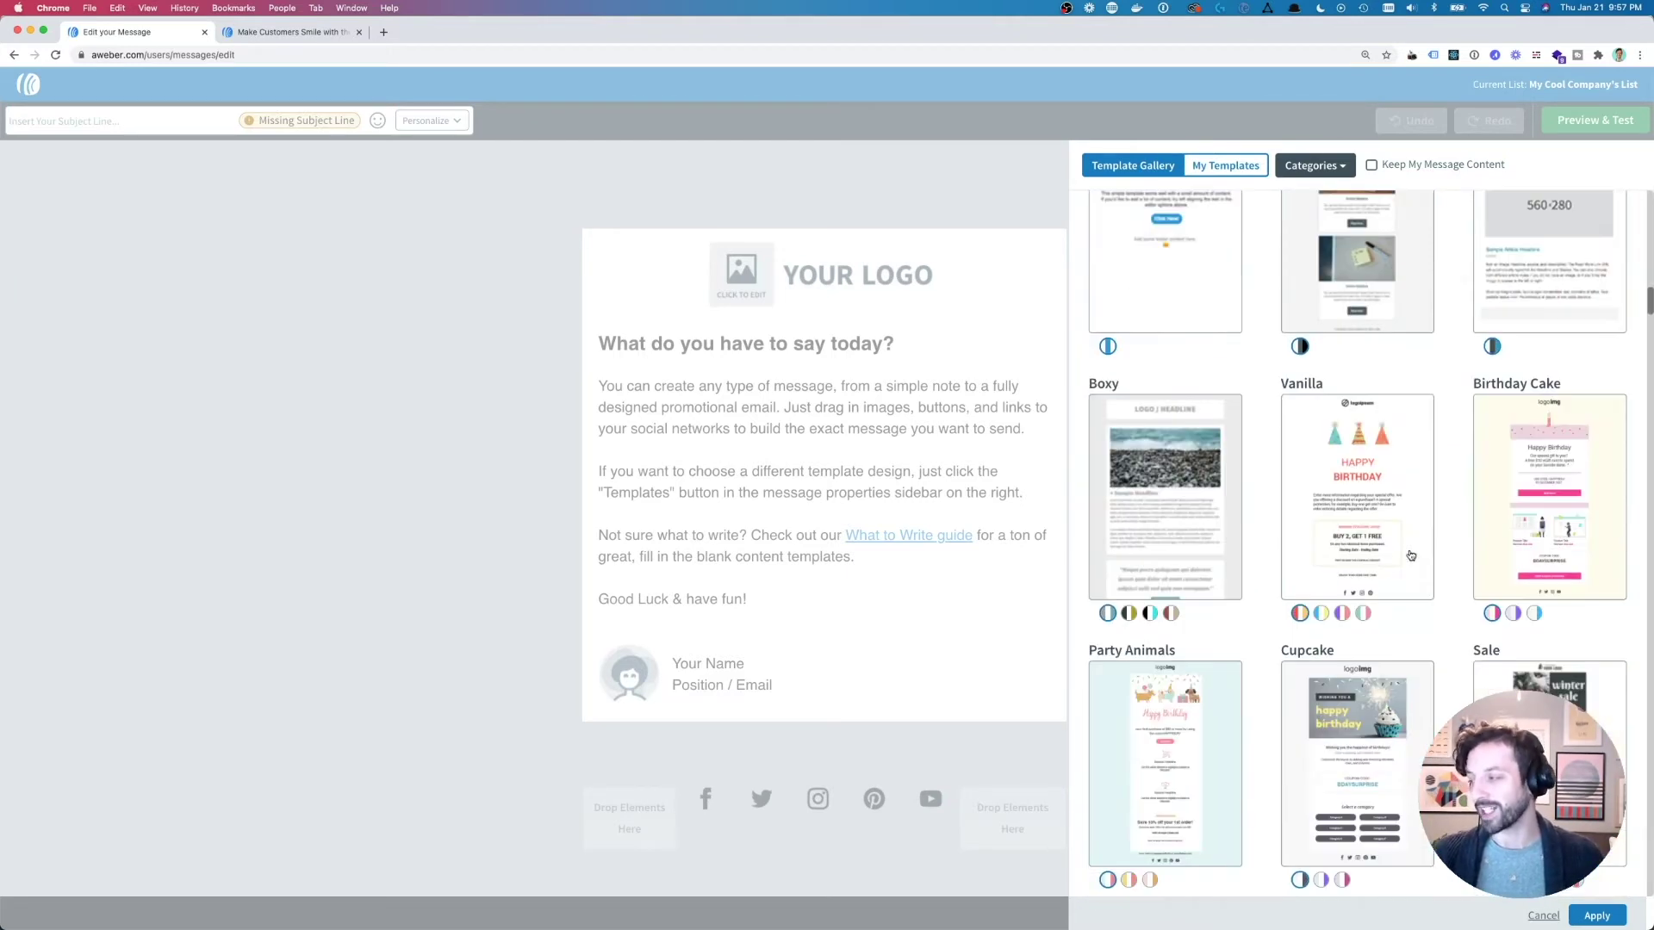
pyautogui.scroll(-3, 1411, 555)
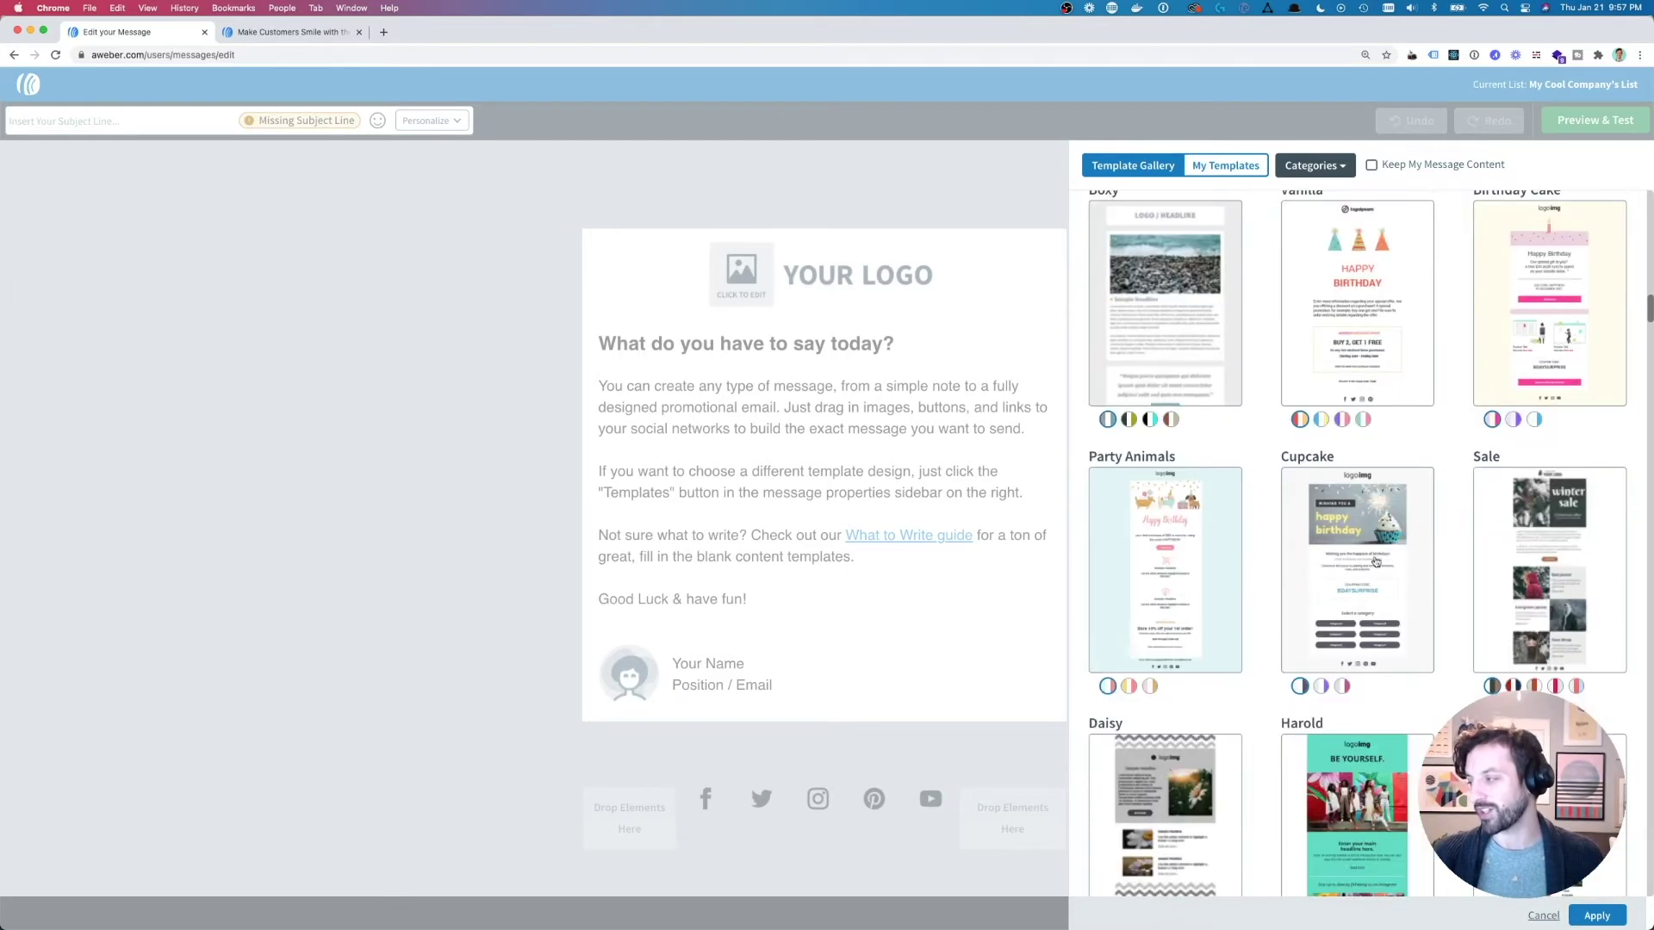
pyautogui.click(1161, 552)
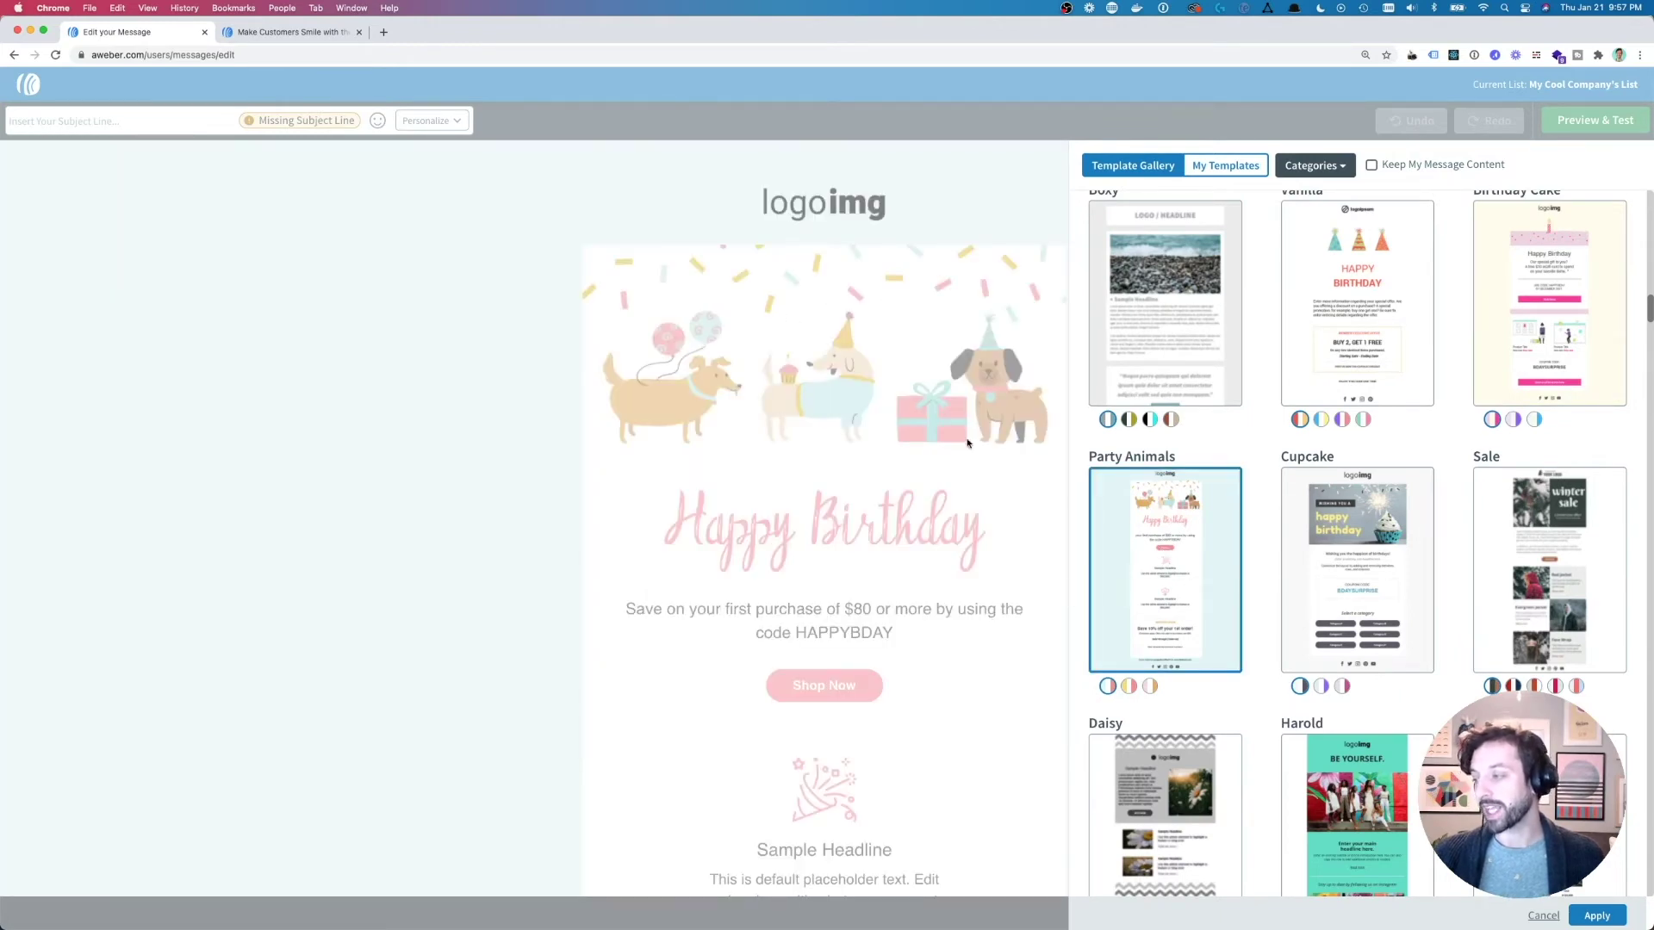
pyautogui.click(1599, 915)
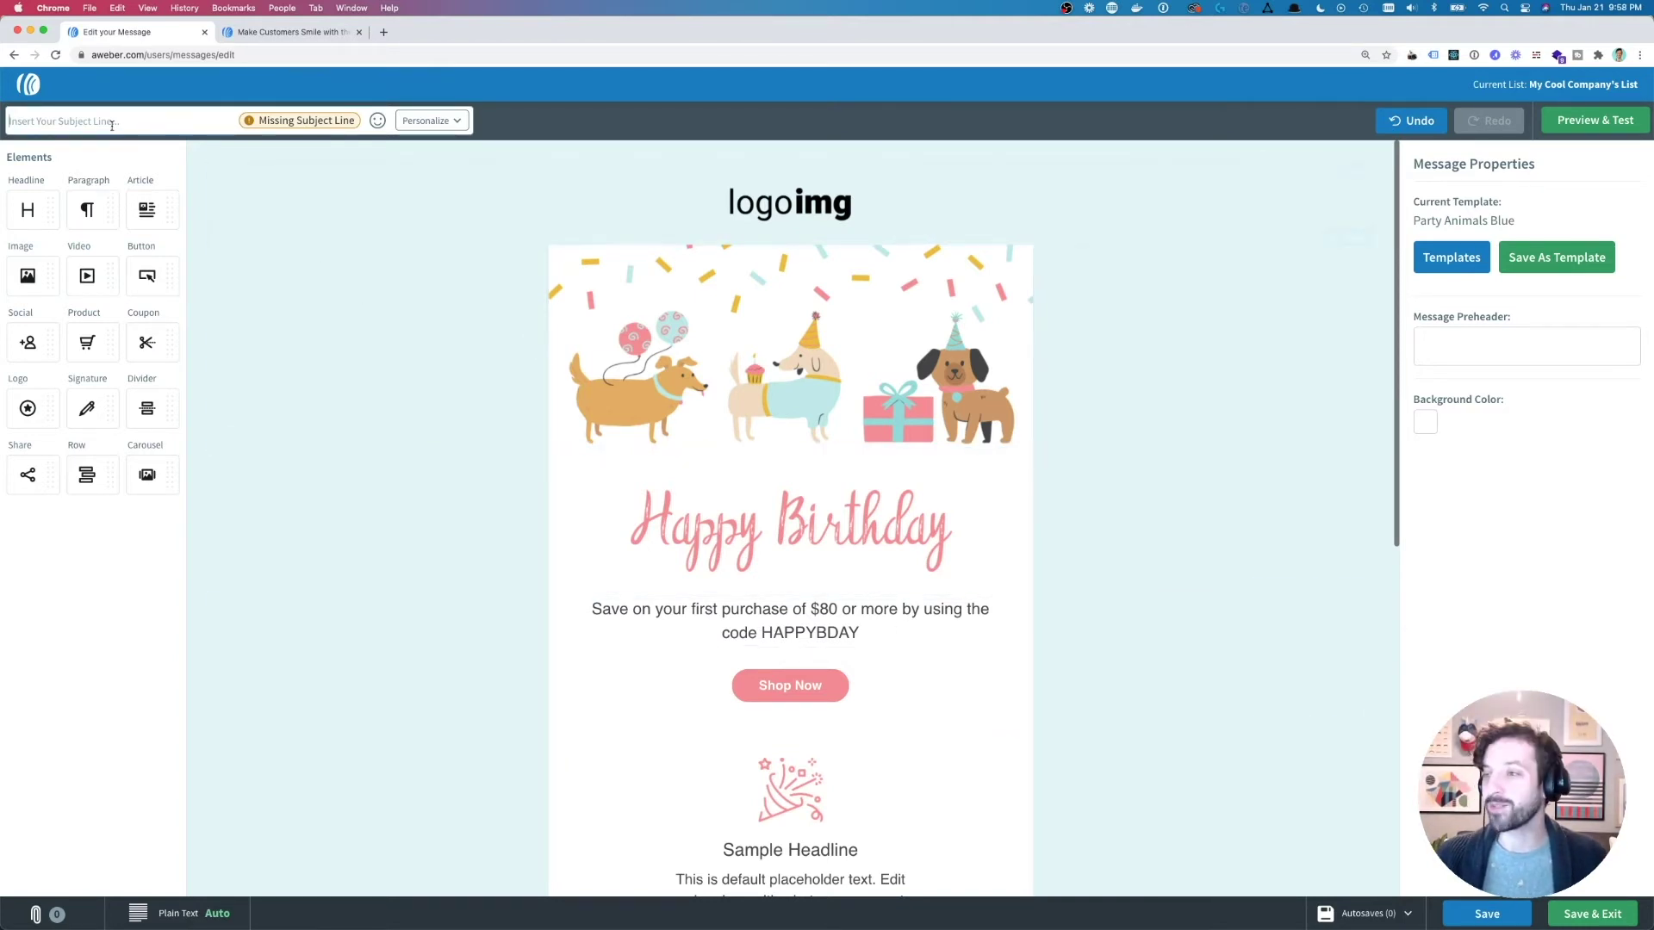
# - Give the message the subject line "A birthday gift!", then save it and exit the editor
pyautogui.write('A bir')
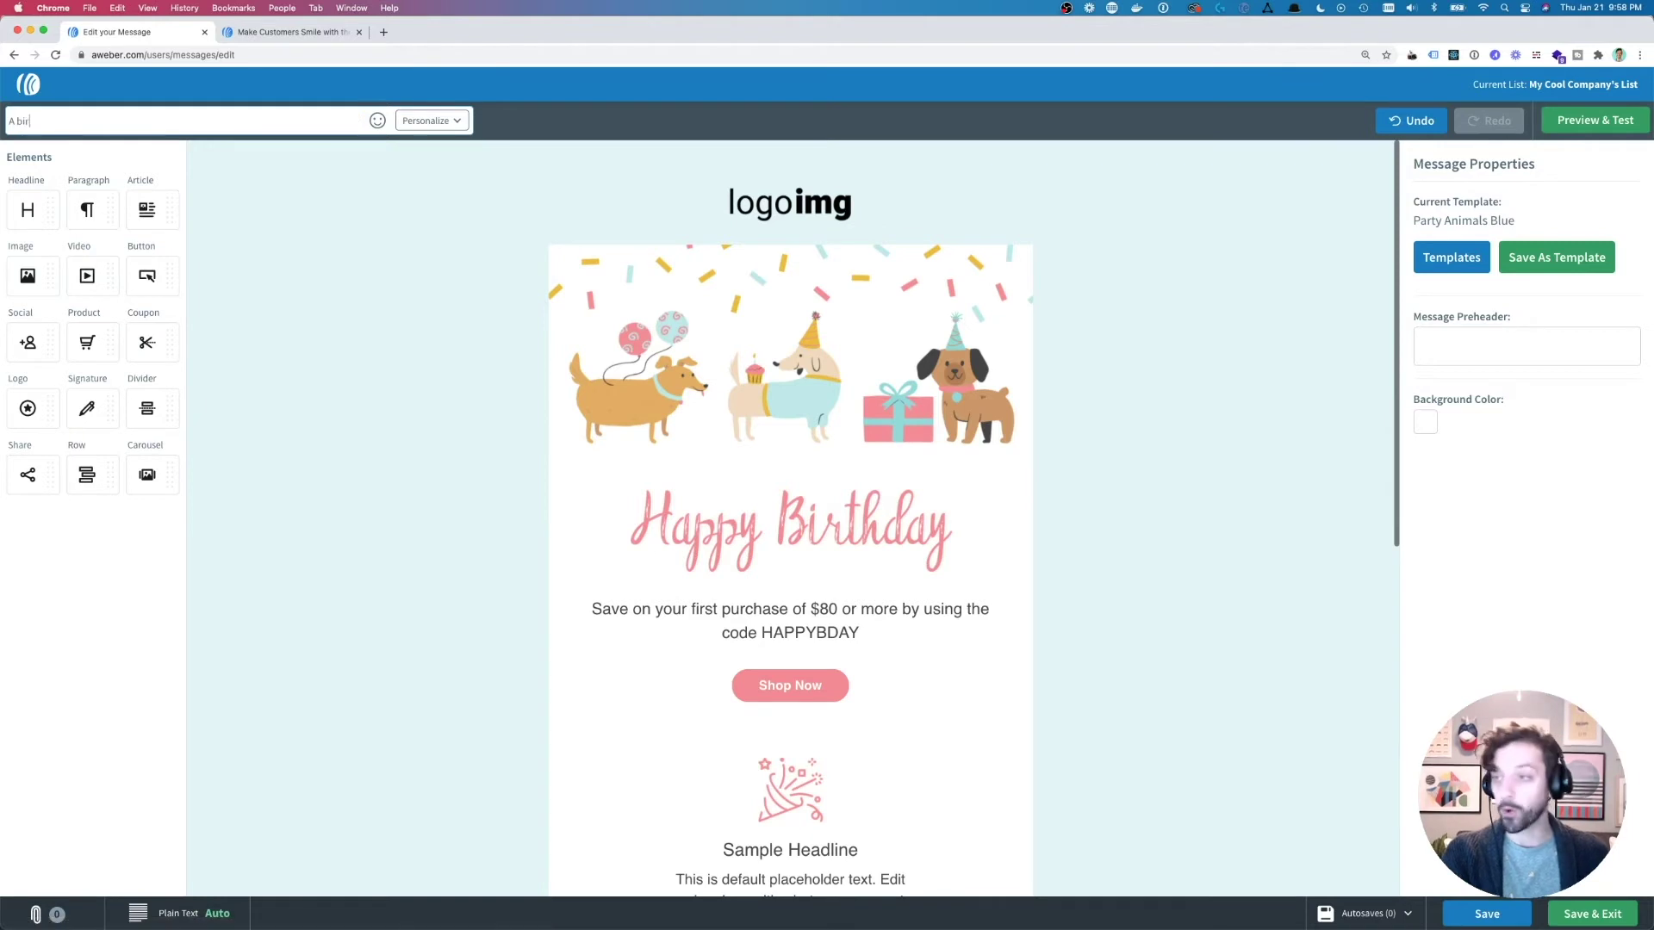
pyautogui.write('thday gift!')
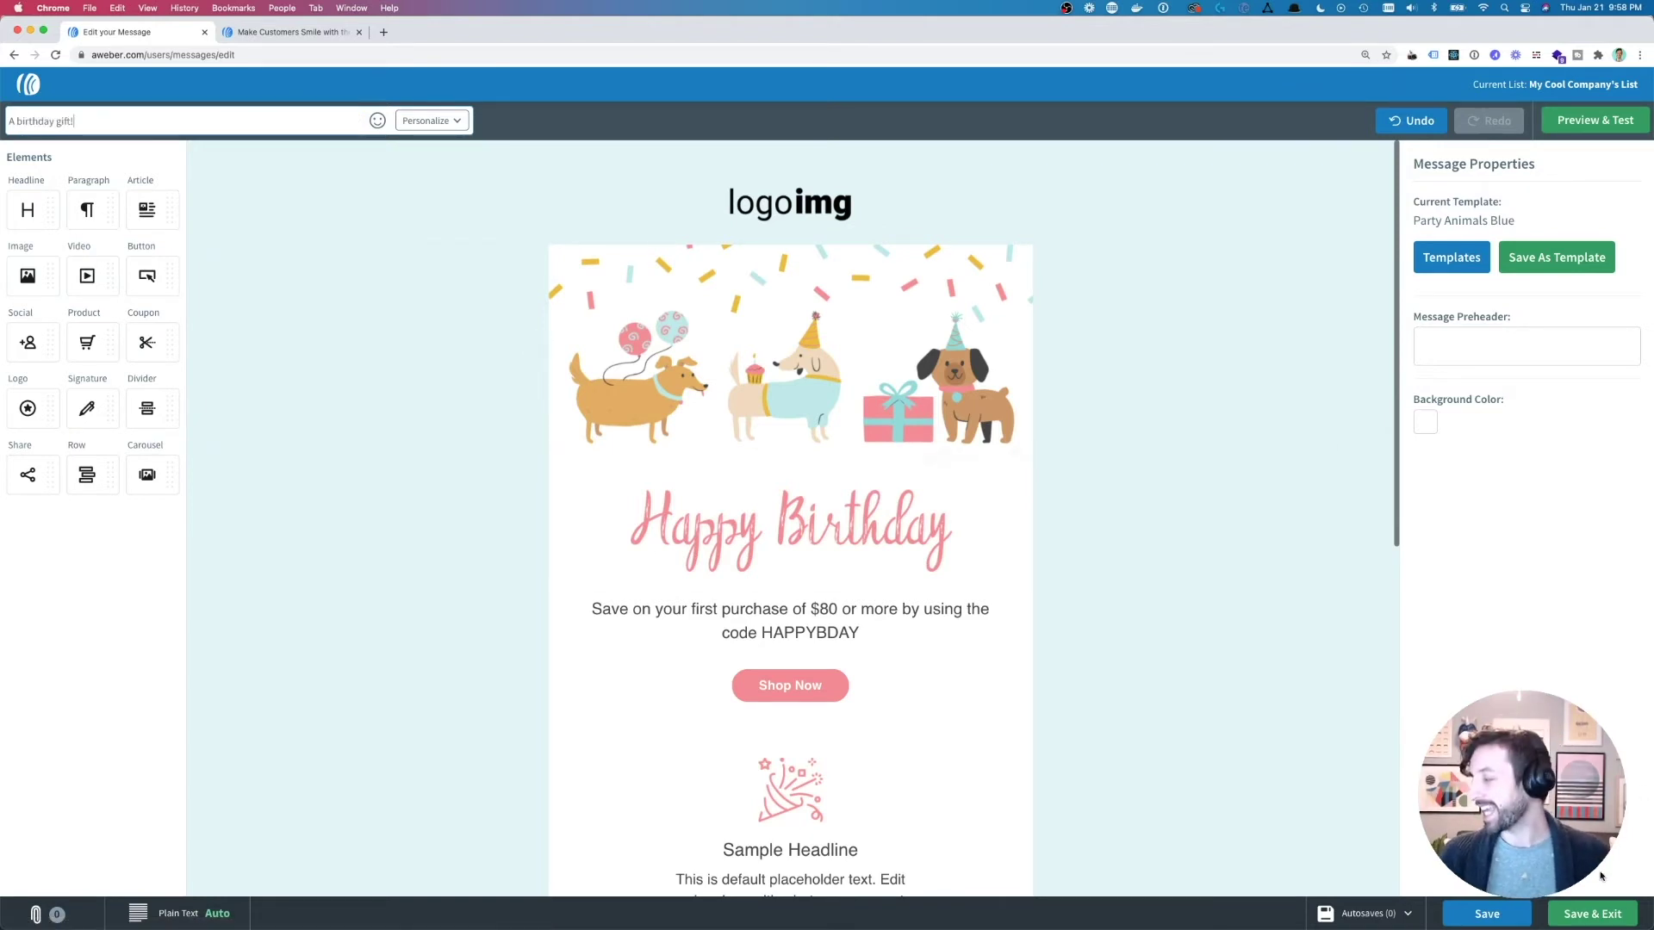
pyautogui.click(1591, 911)
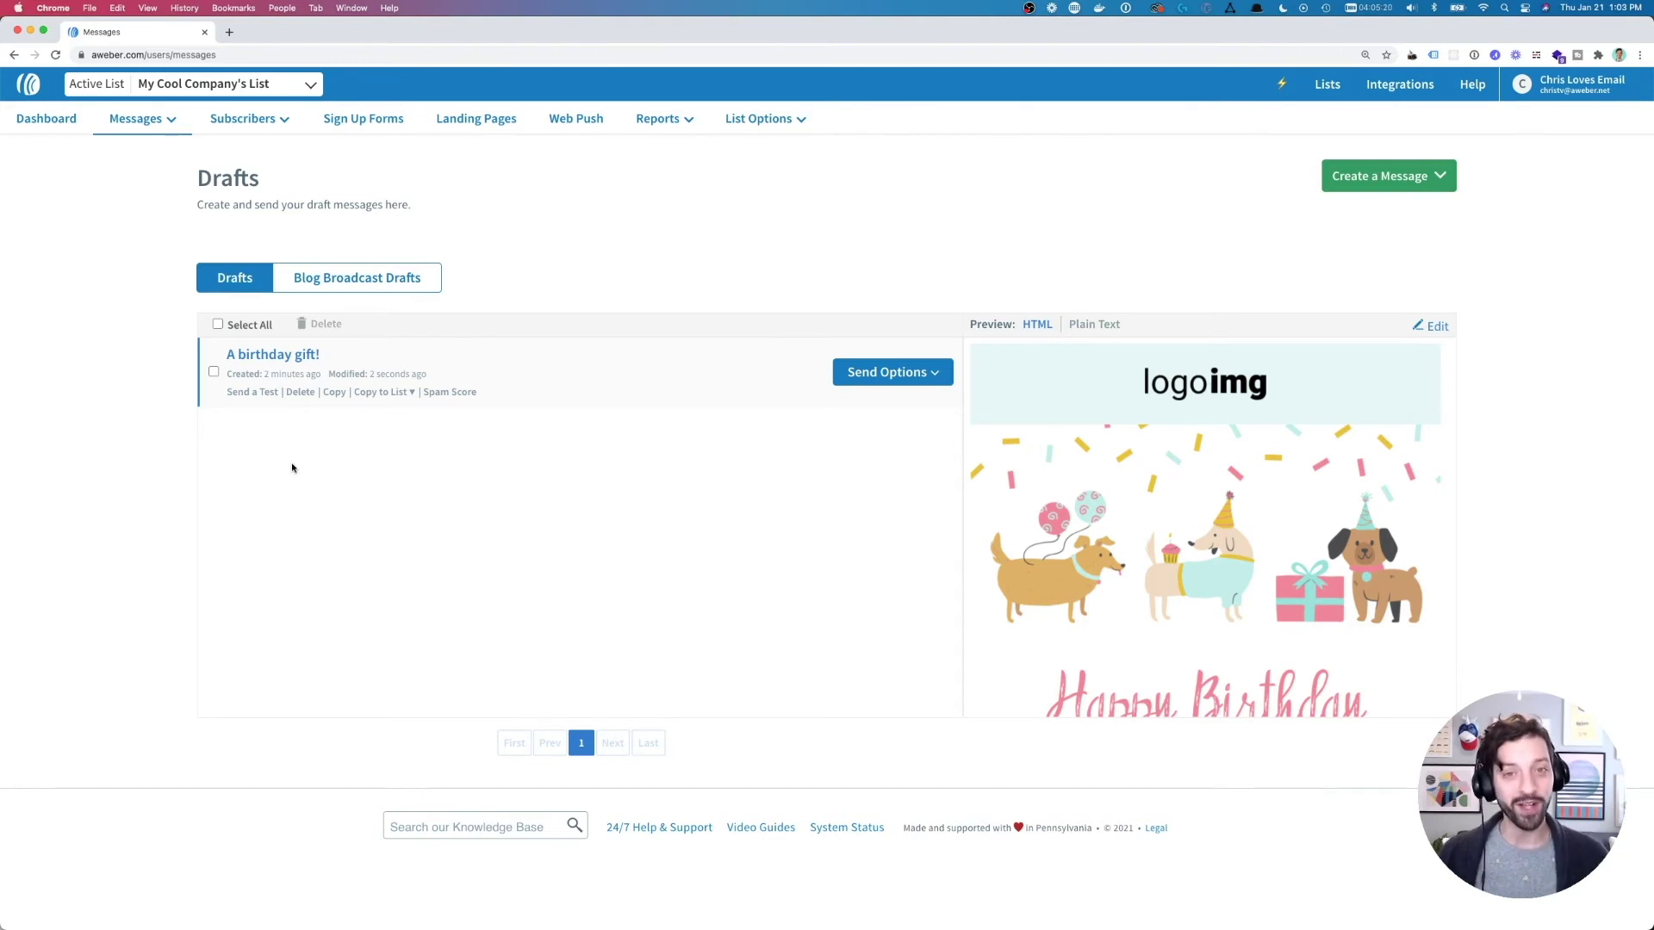
# - Duplicate the "A birthday gift!" draft repeatedly to have a copy for each birthday month
pyautogui.click(332, 393)
pyautogui.click(332, 392)
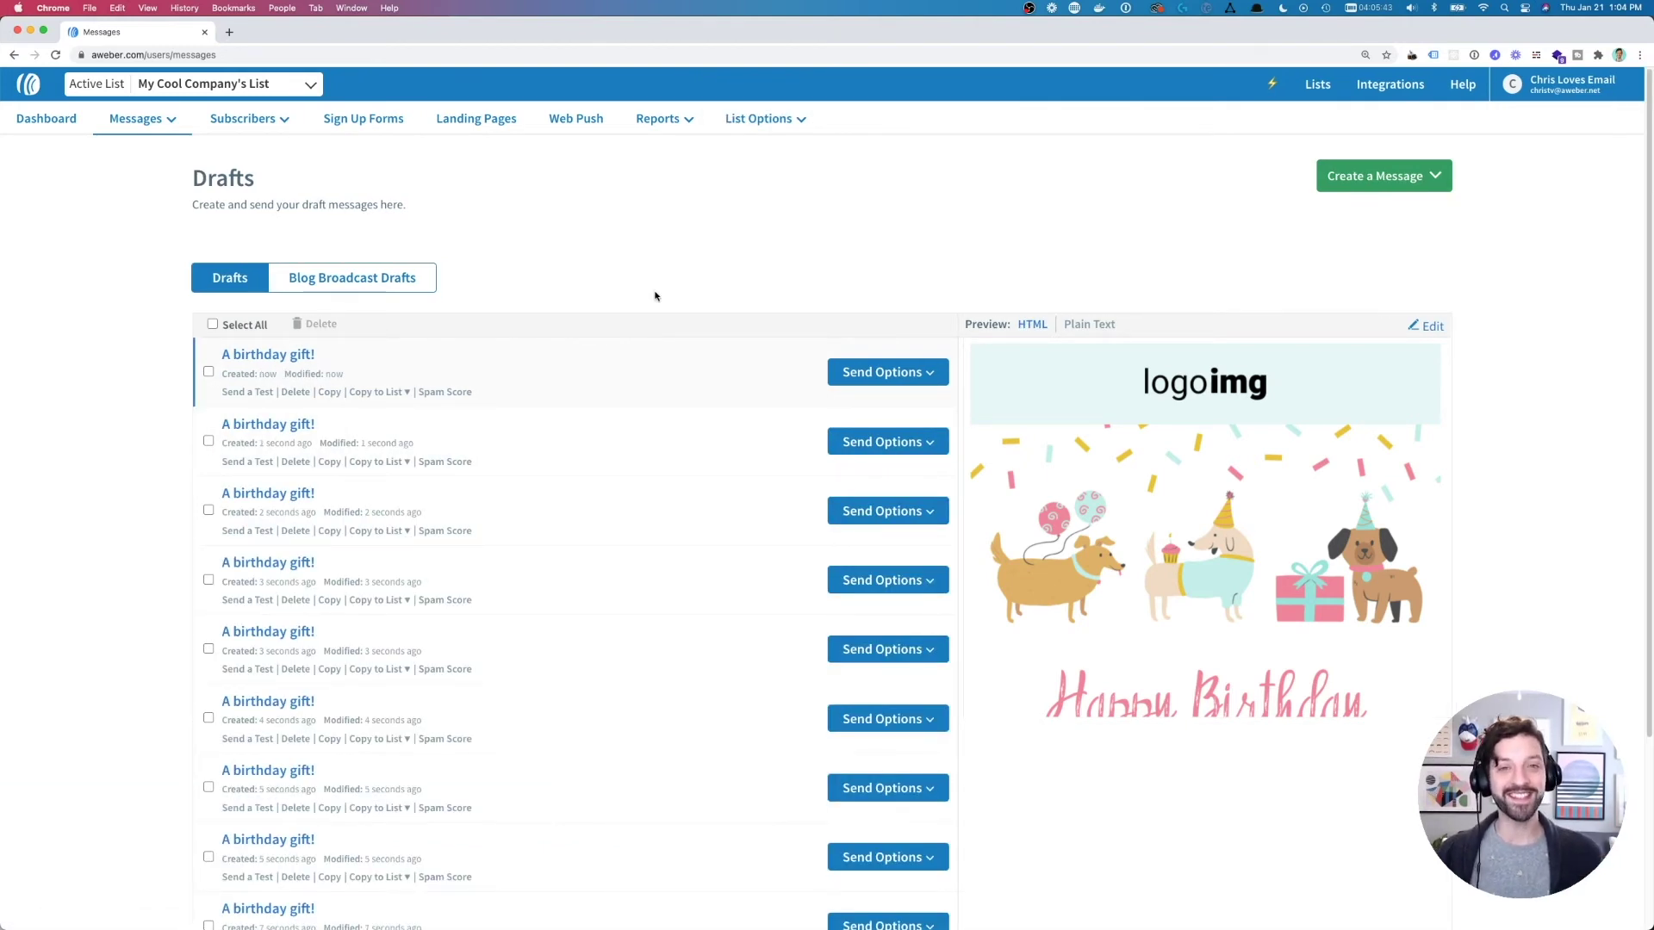
# - Set up the first "A birthday gift!" draft as a broadcast sent to the January Birthdays segment
pyautogui.click(885, 379)
pyautogui.click(871, 406)
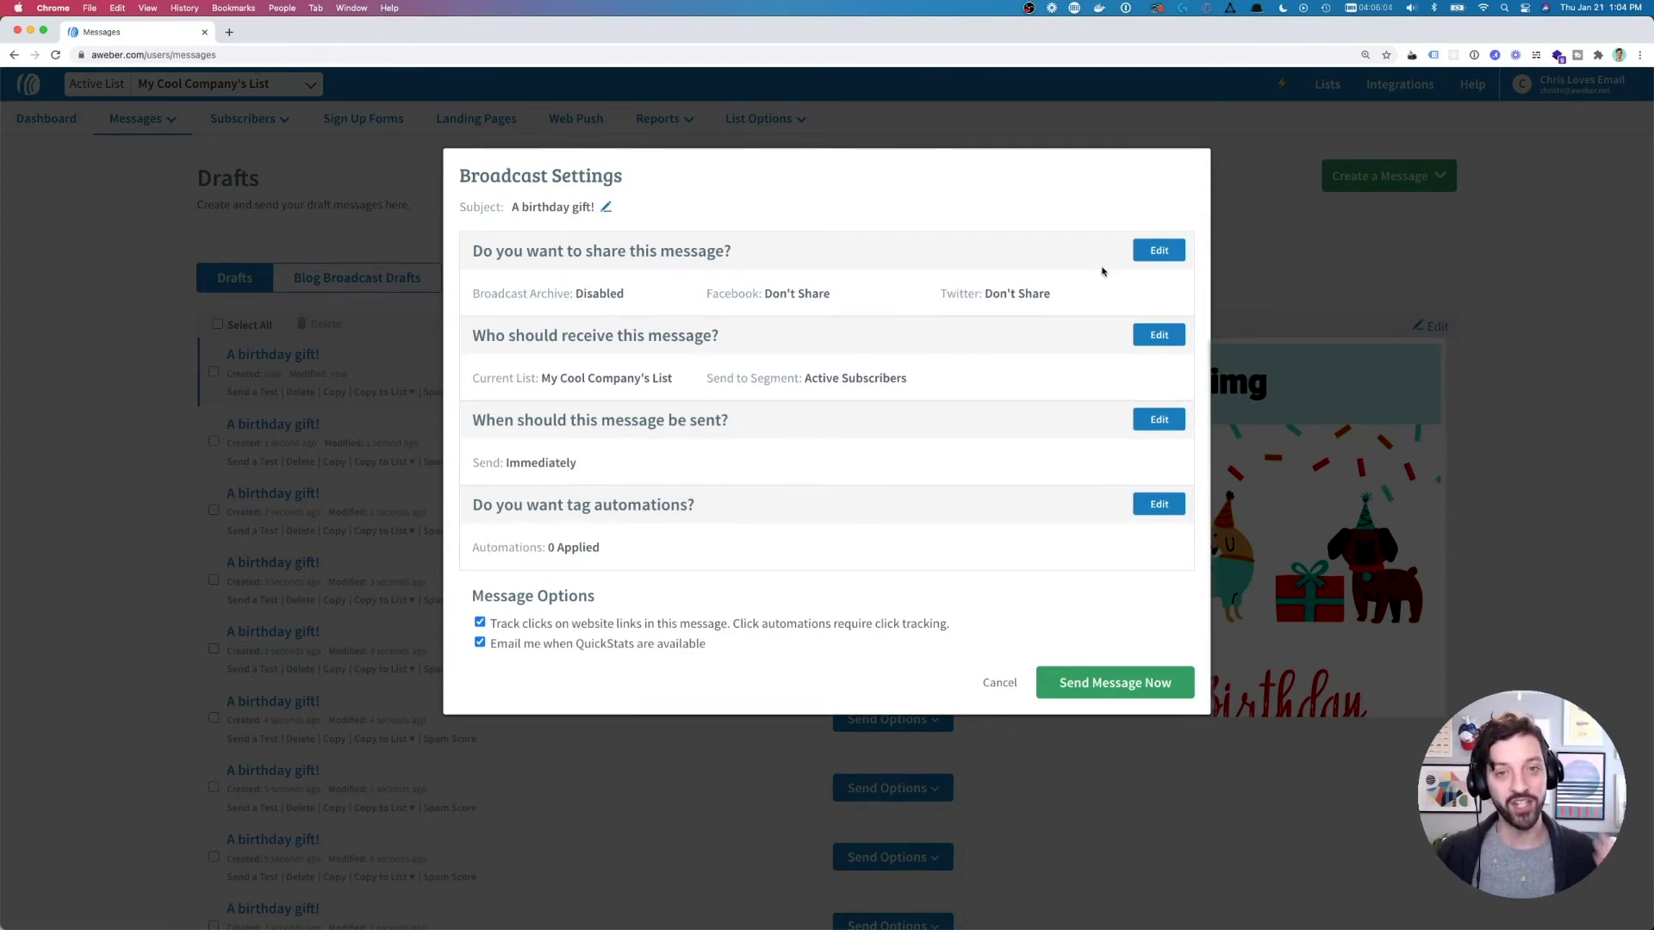
pyautogui.click(1160, 335)
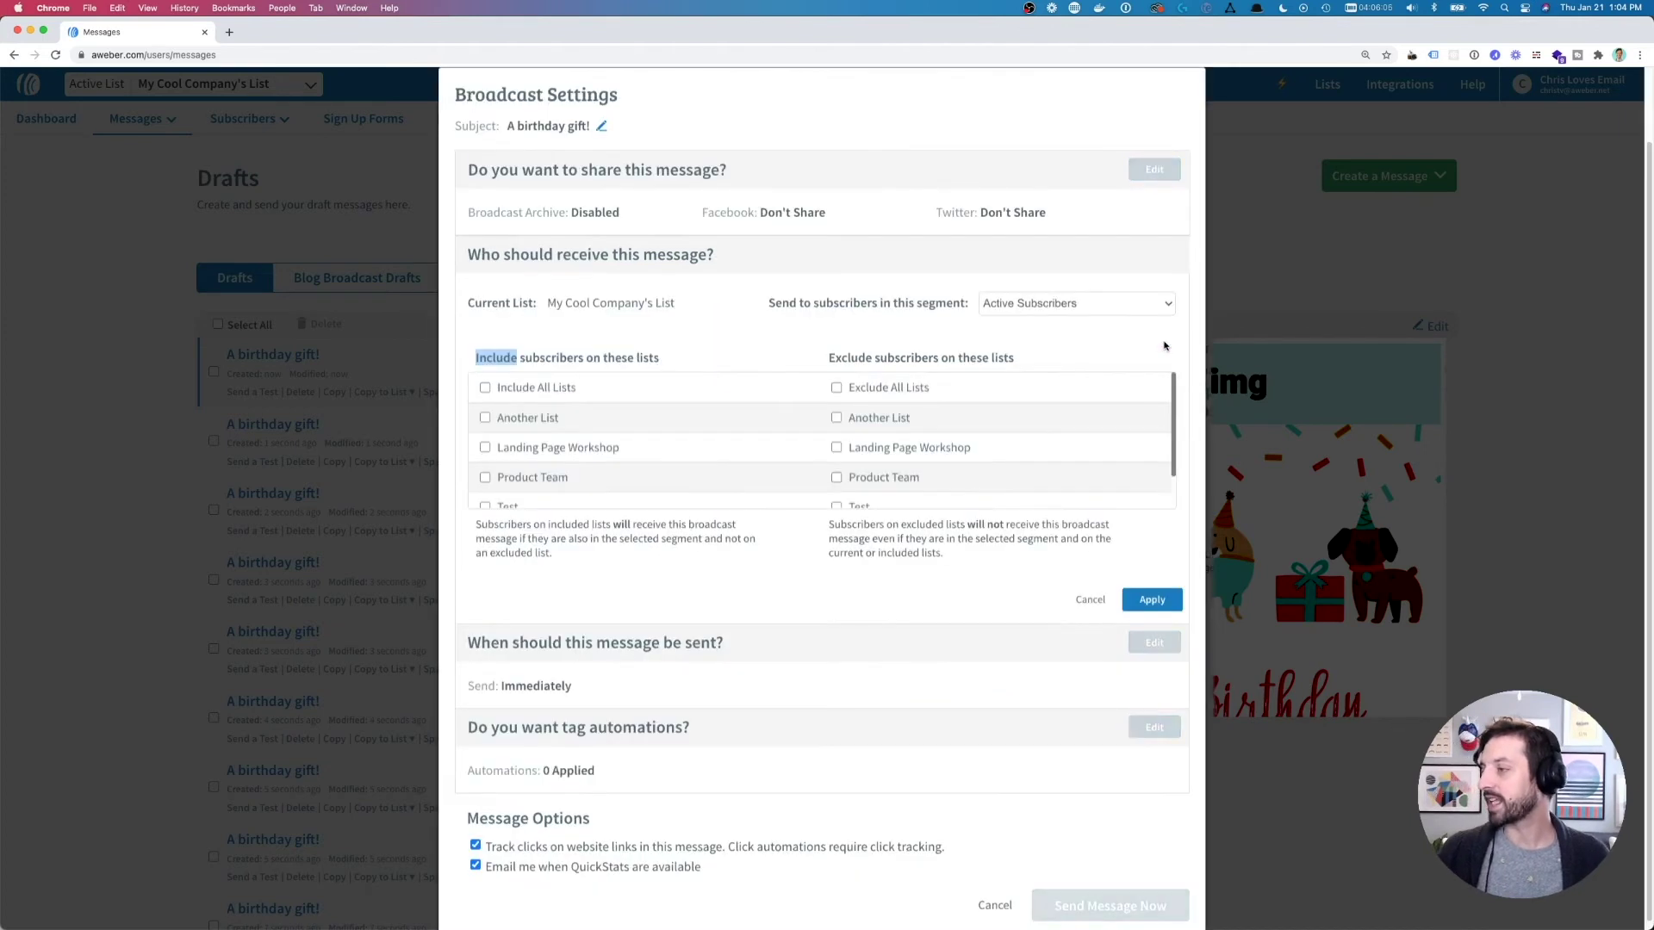
pyautogui.click(1082, 307)
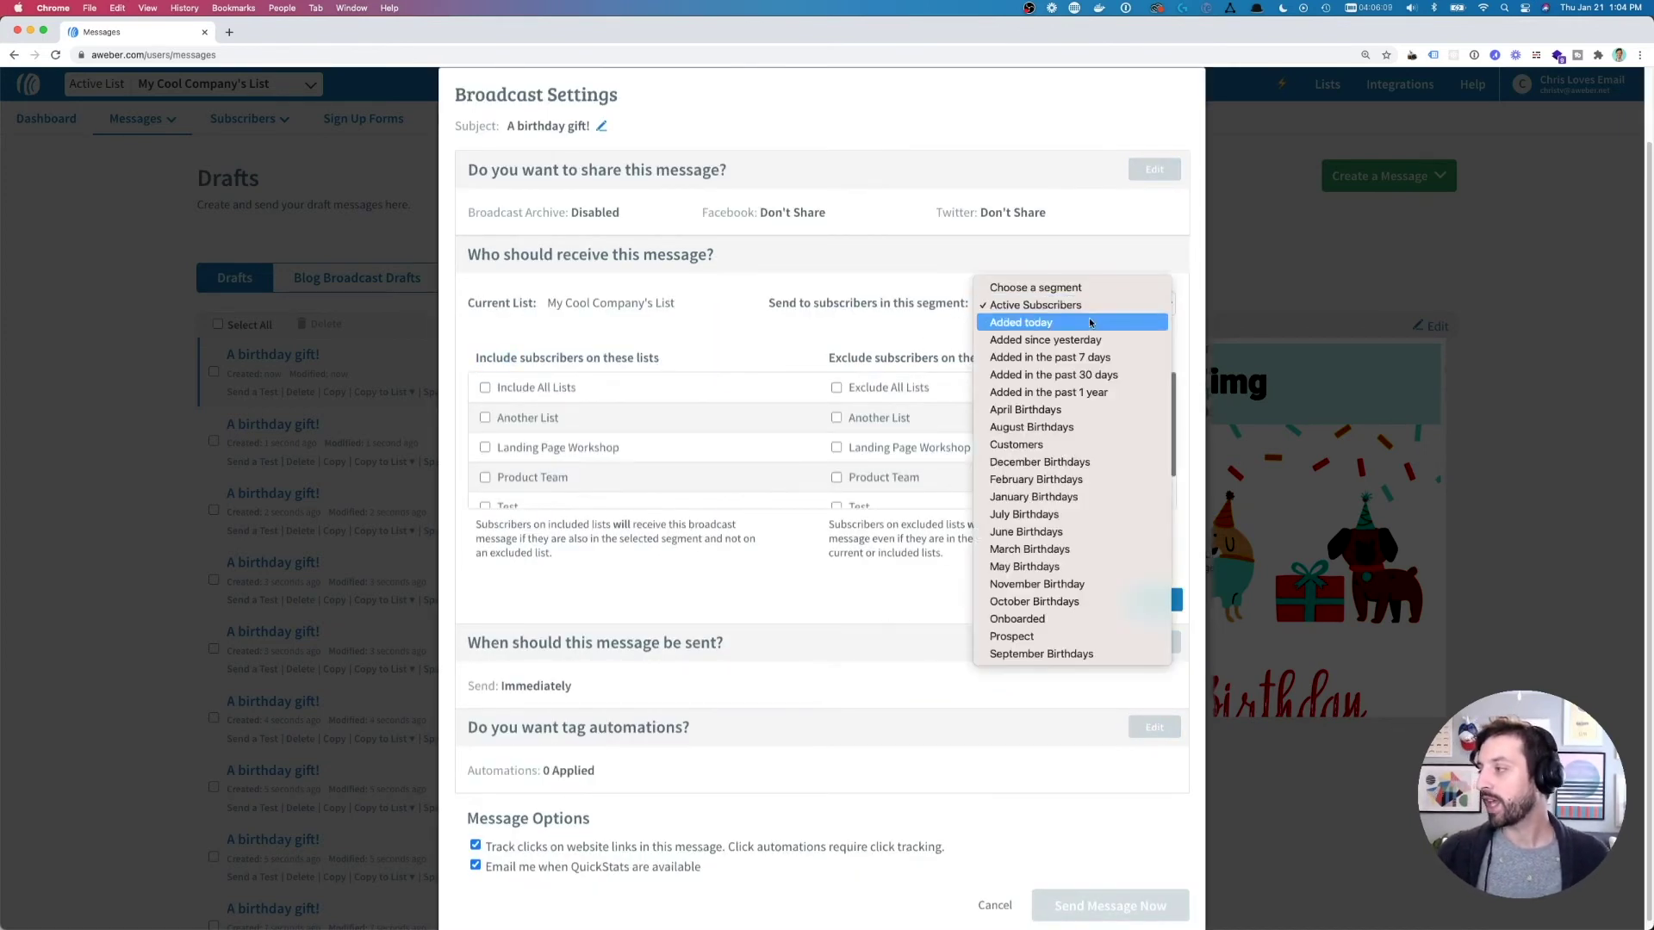
pyautogui.click(1095, 501)
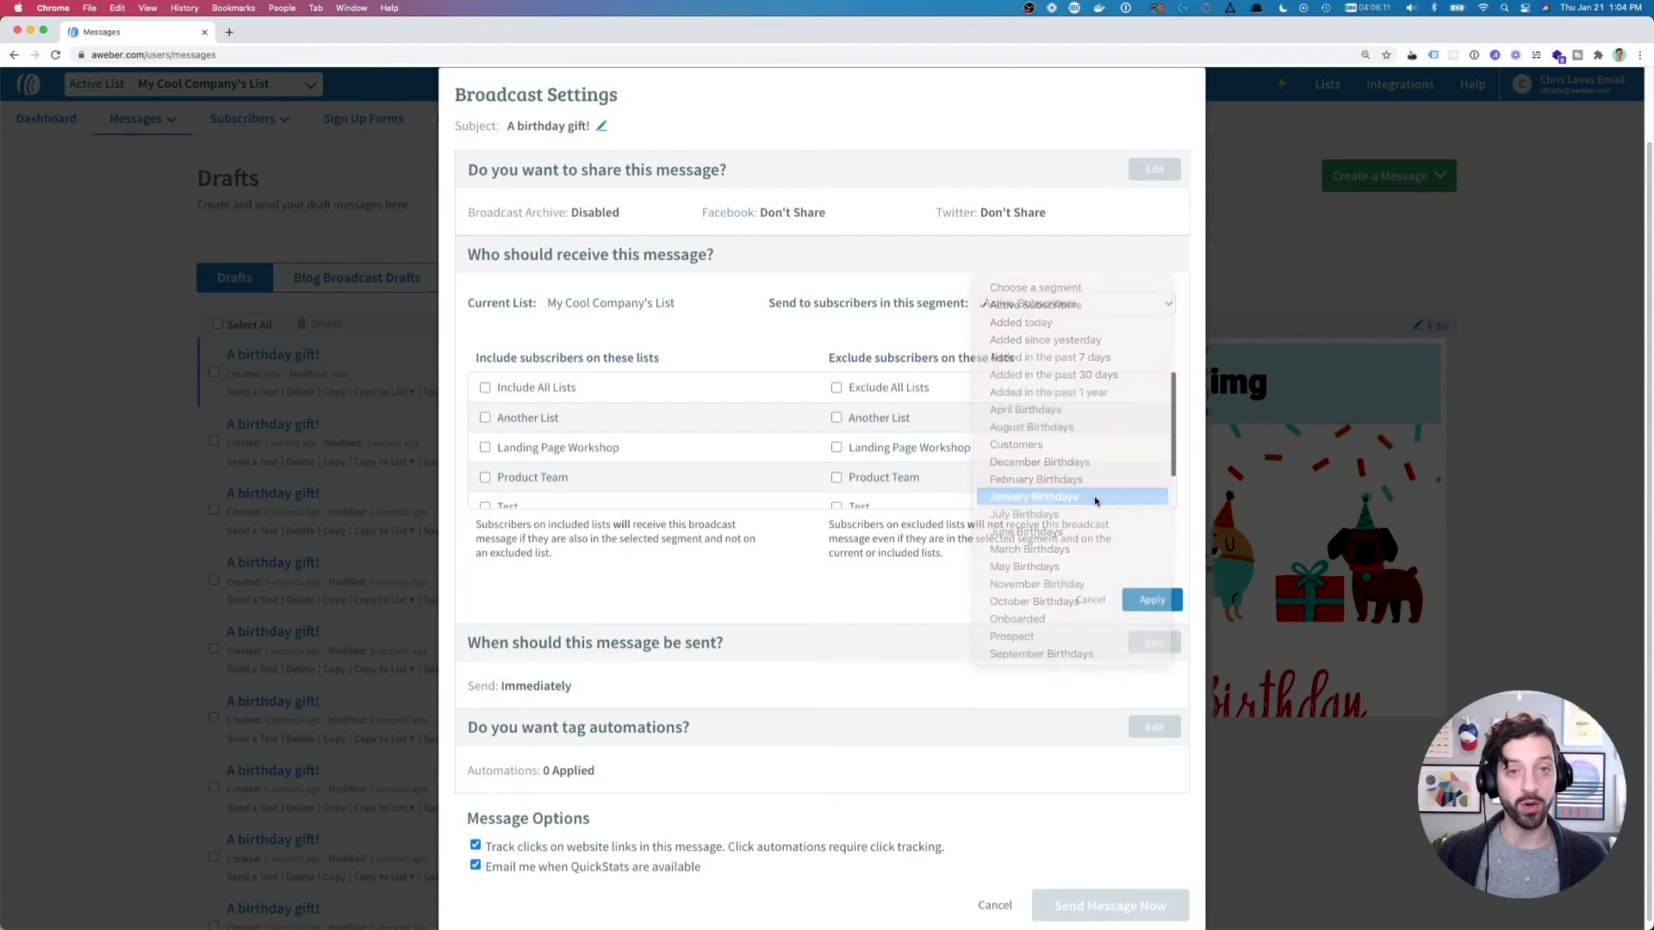
pyautogui.click(1152, 600)
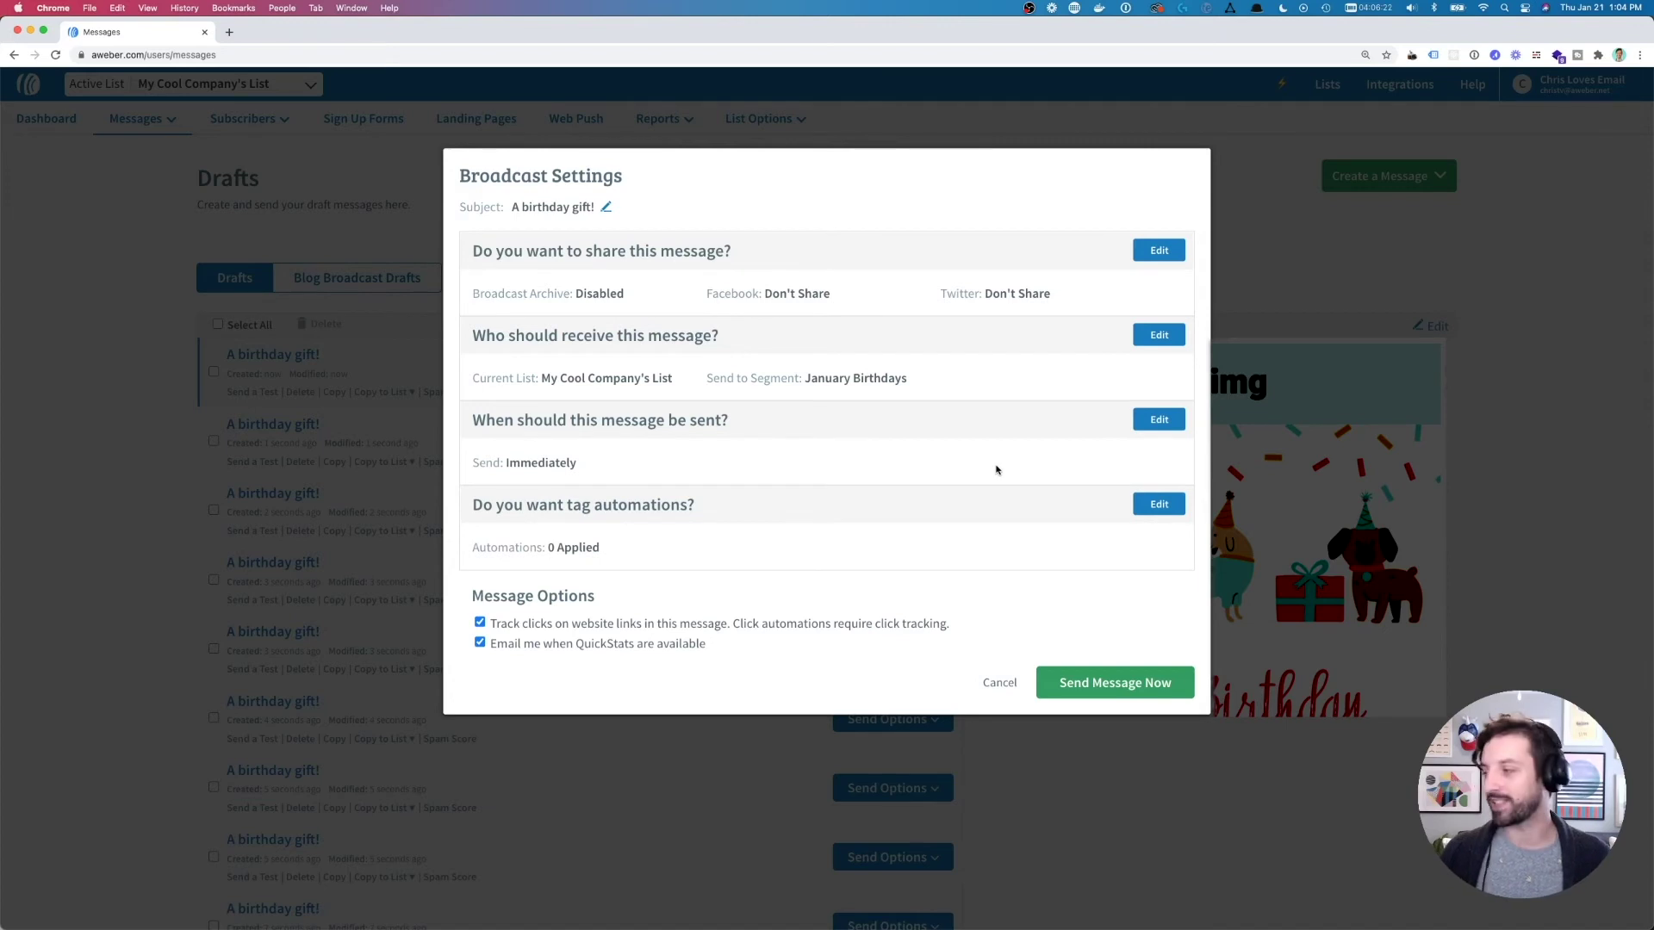
# - Schedule the January Birthdays broadcast for January 22, 2021 at 9:15 PM Eastern Time
pyautogui.click(1164, 419)
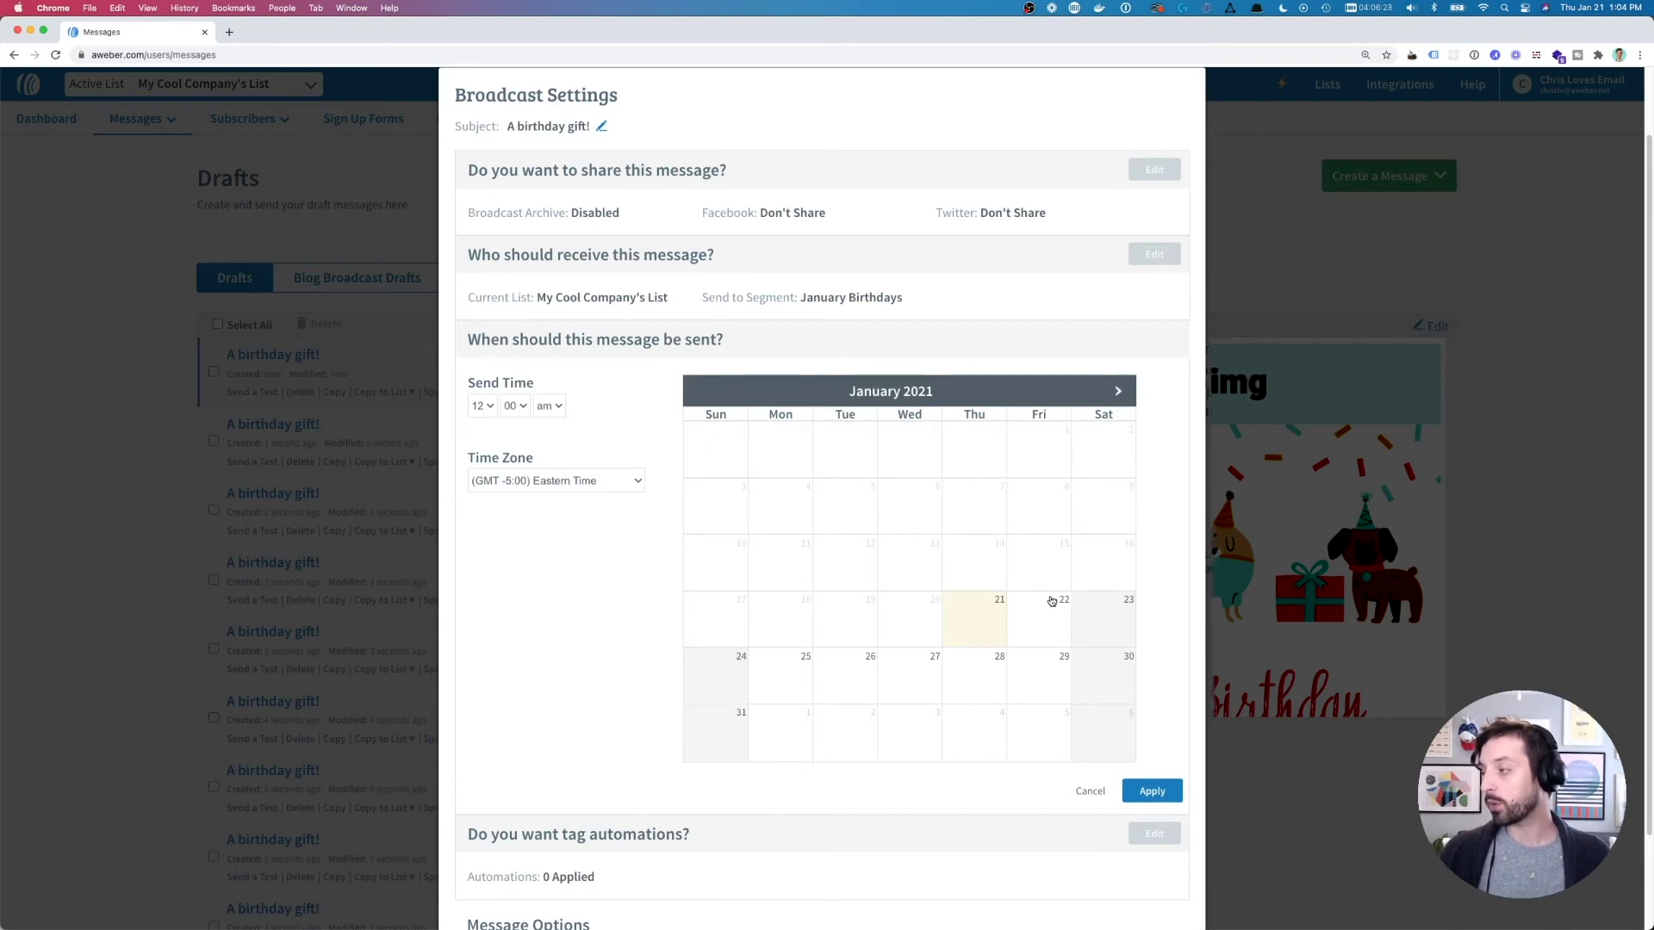
pyautogui.click(1046, 631)
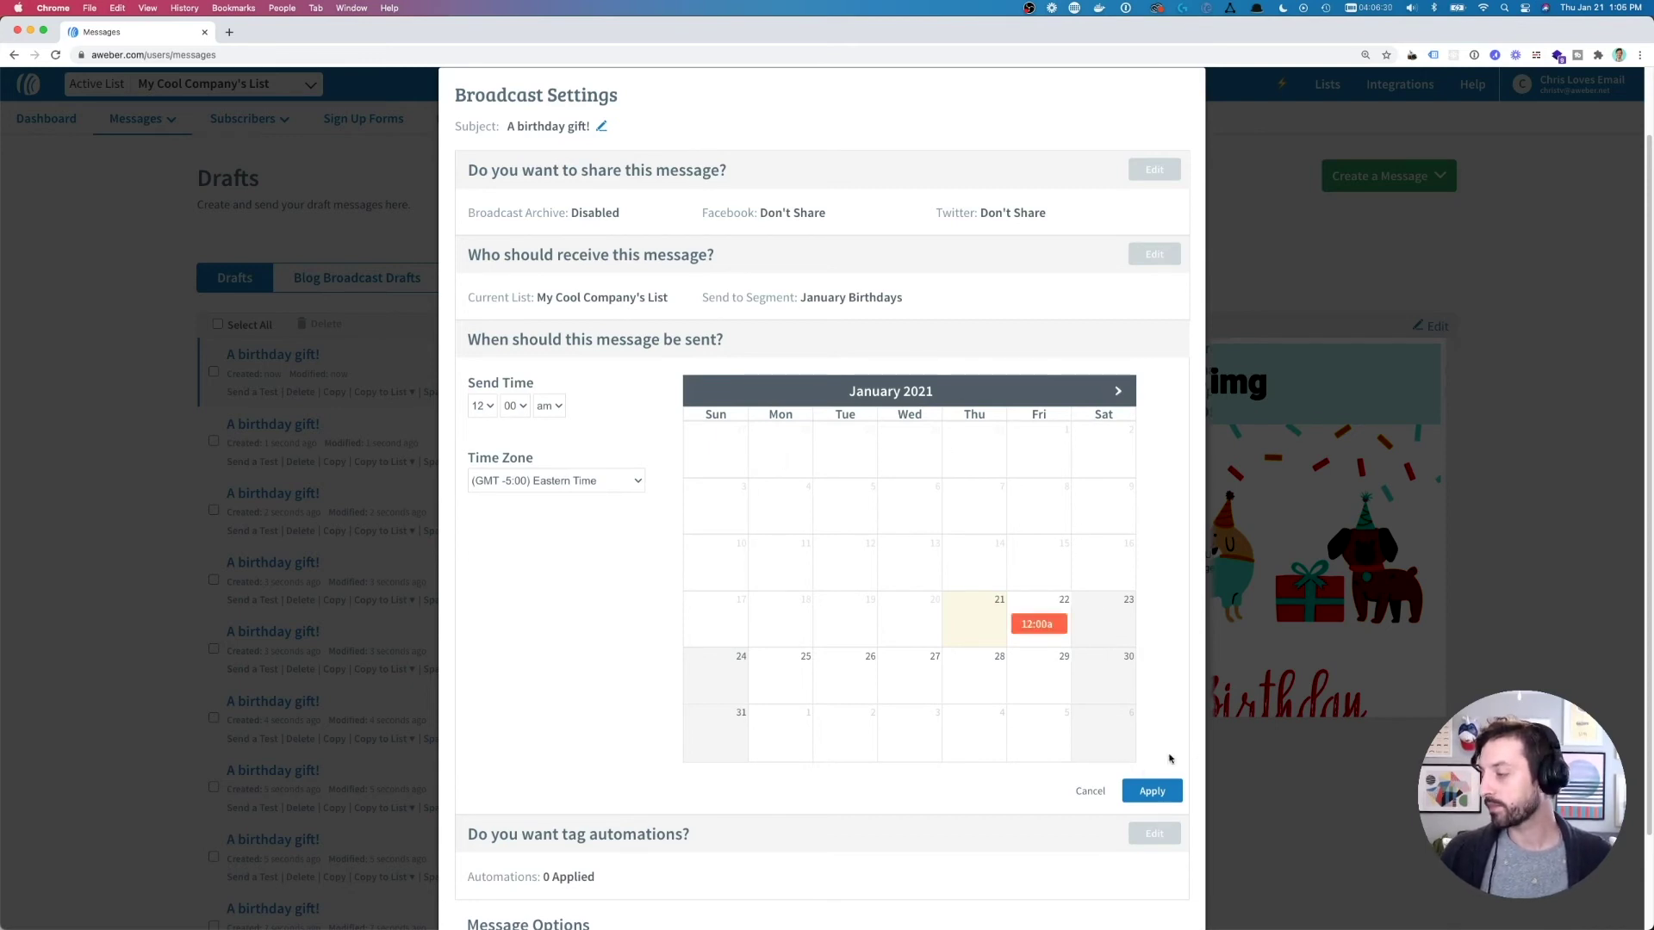
pyautogui.click(1152, 790)
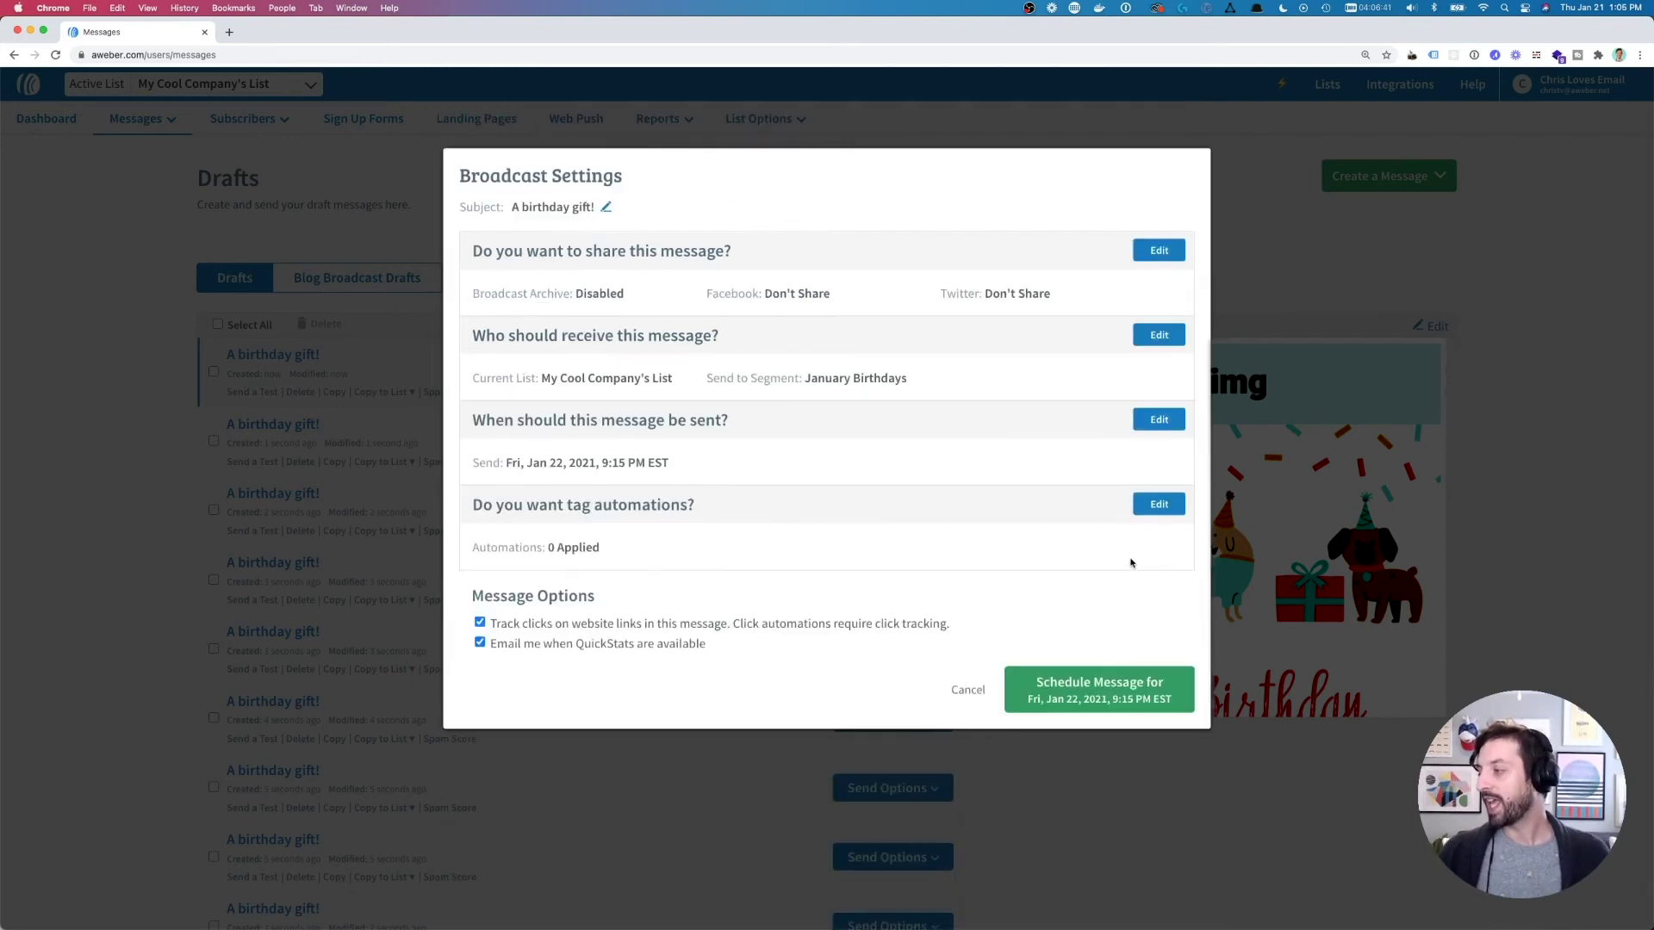
pyautogui.click(1073, 702)
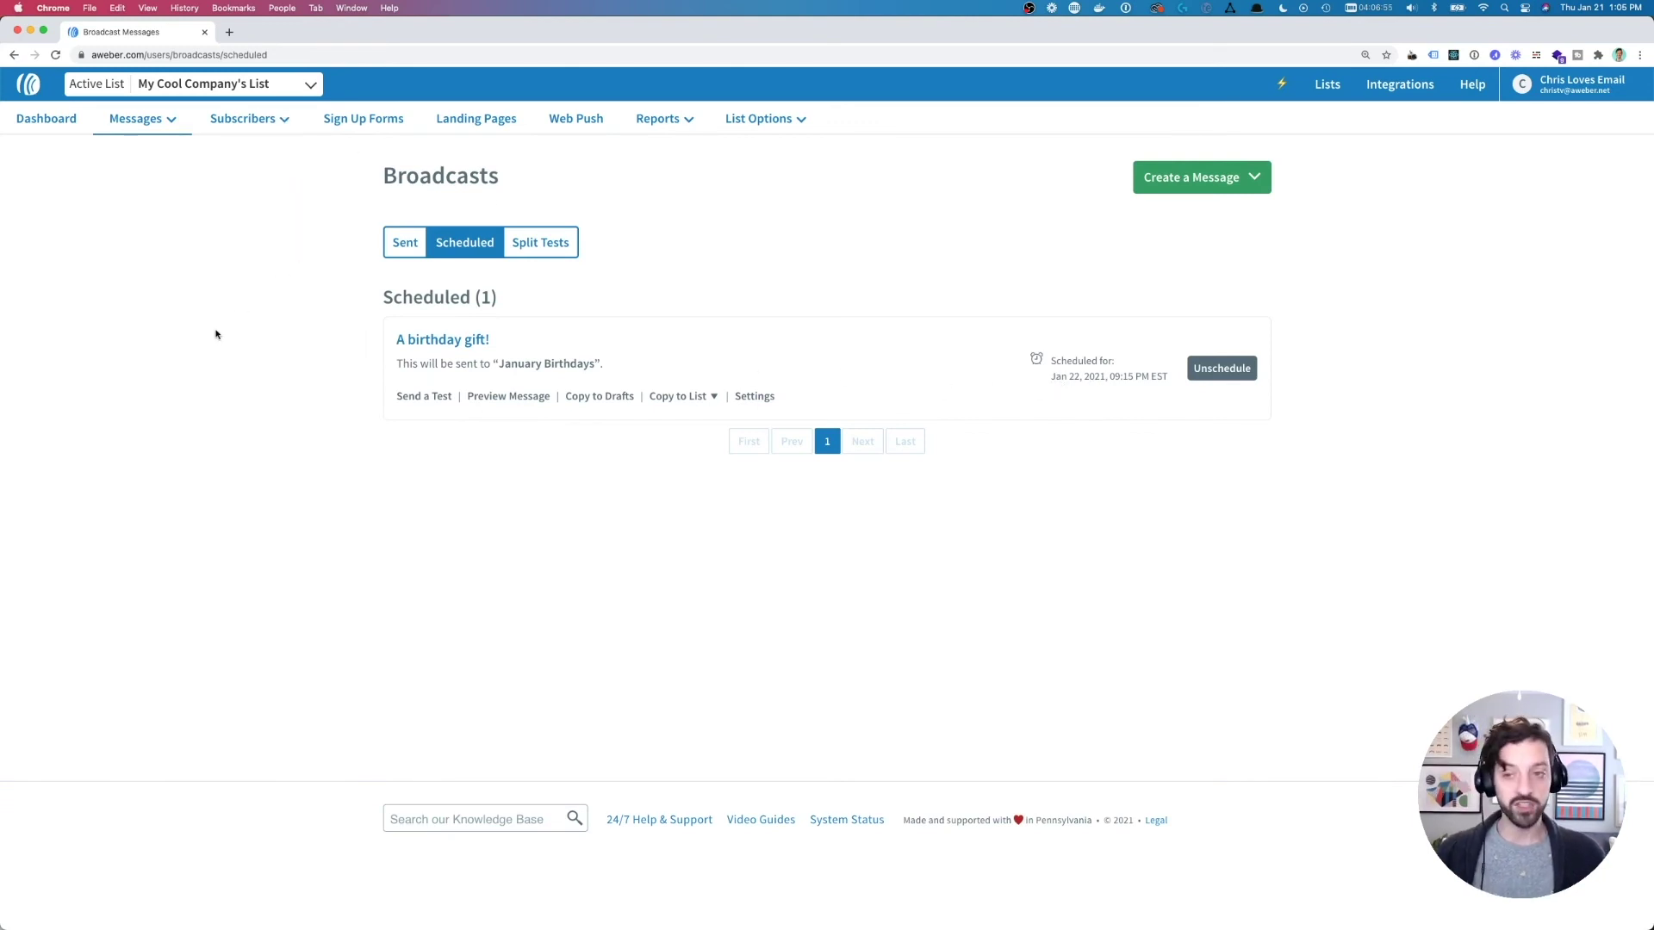
# - Return to the drafts and set up the first remaining copy as a broadcast to the February Birthdays segment
pyautogui.moveTo(138, 120)
pyautogui.click(142, 150)
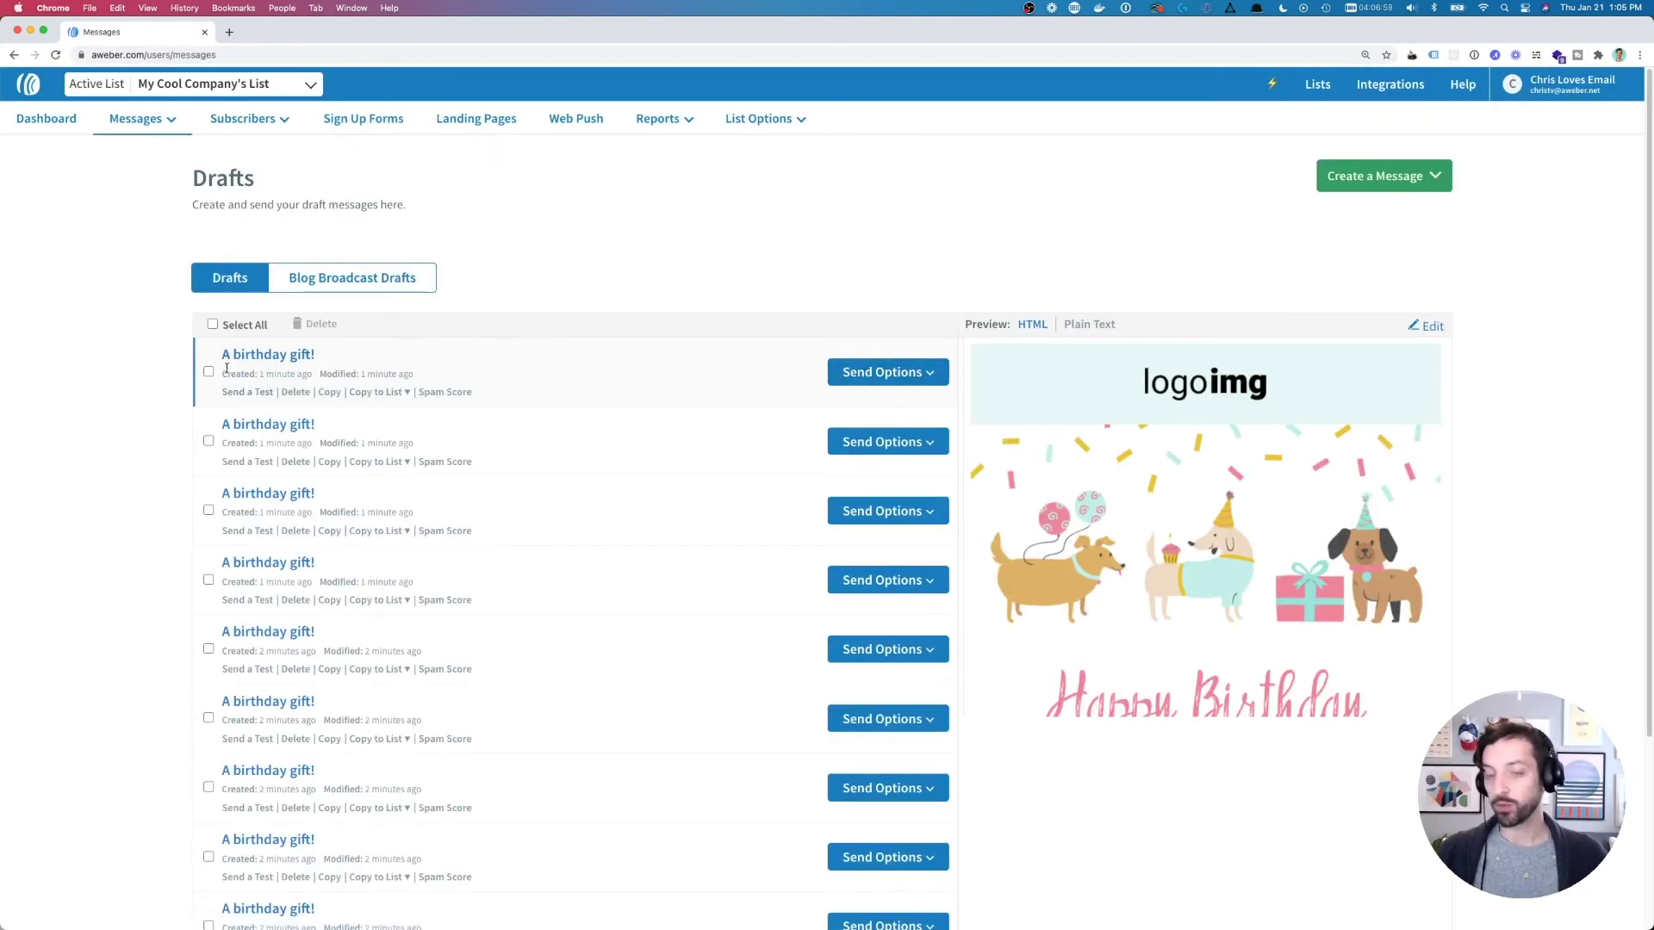
pyautogui.click(925, 373)
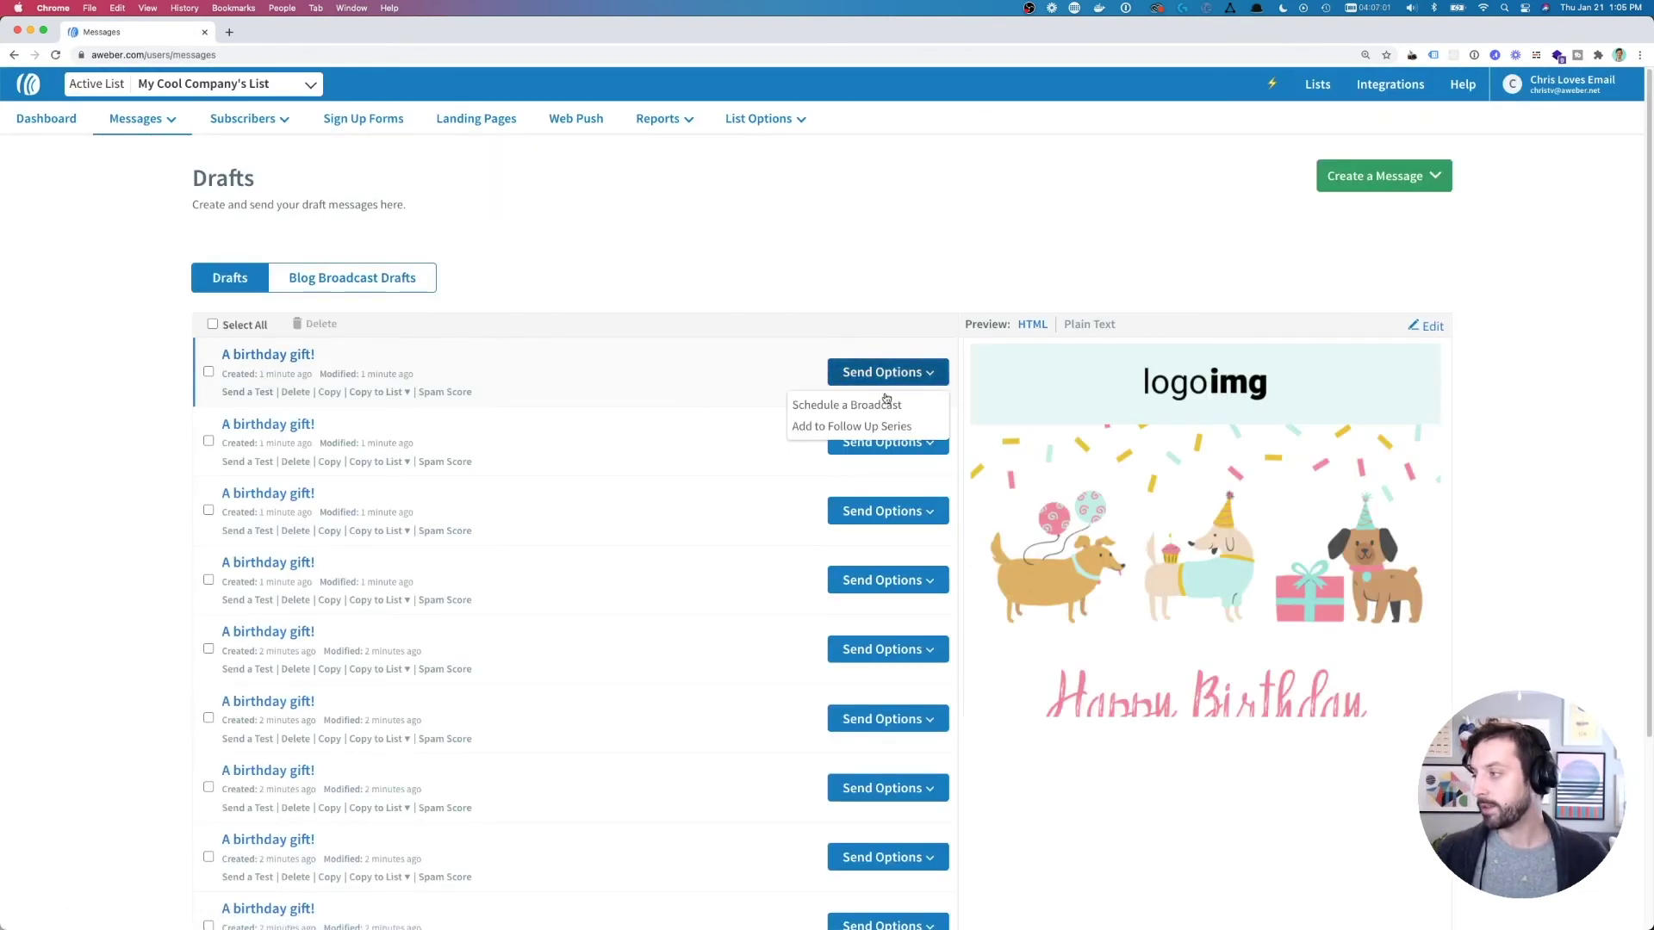
pyautogui.click(796, 408)
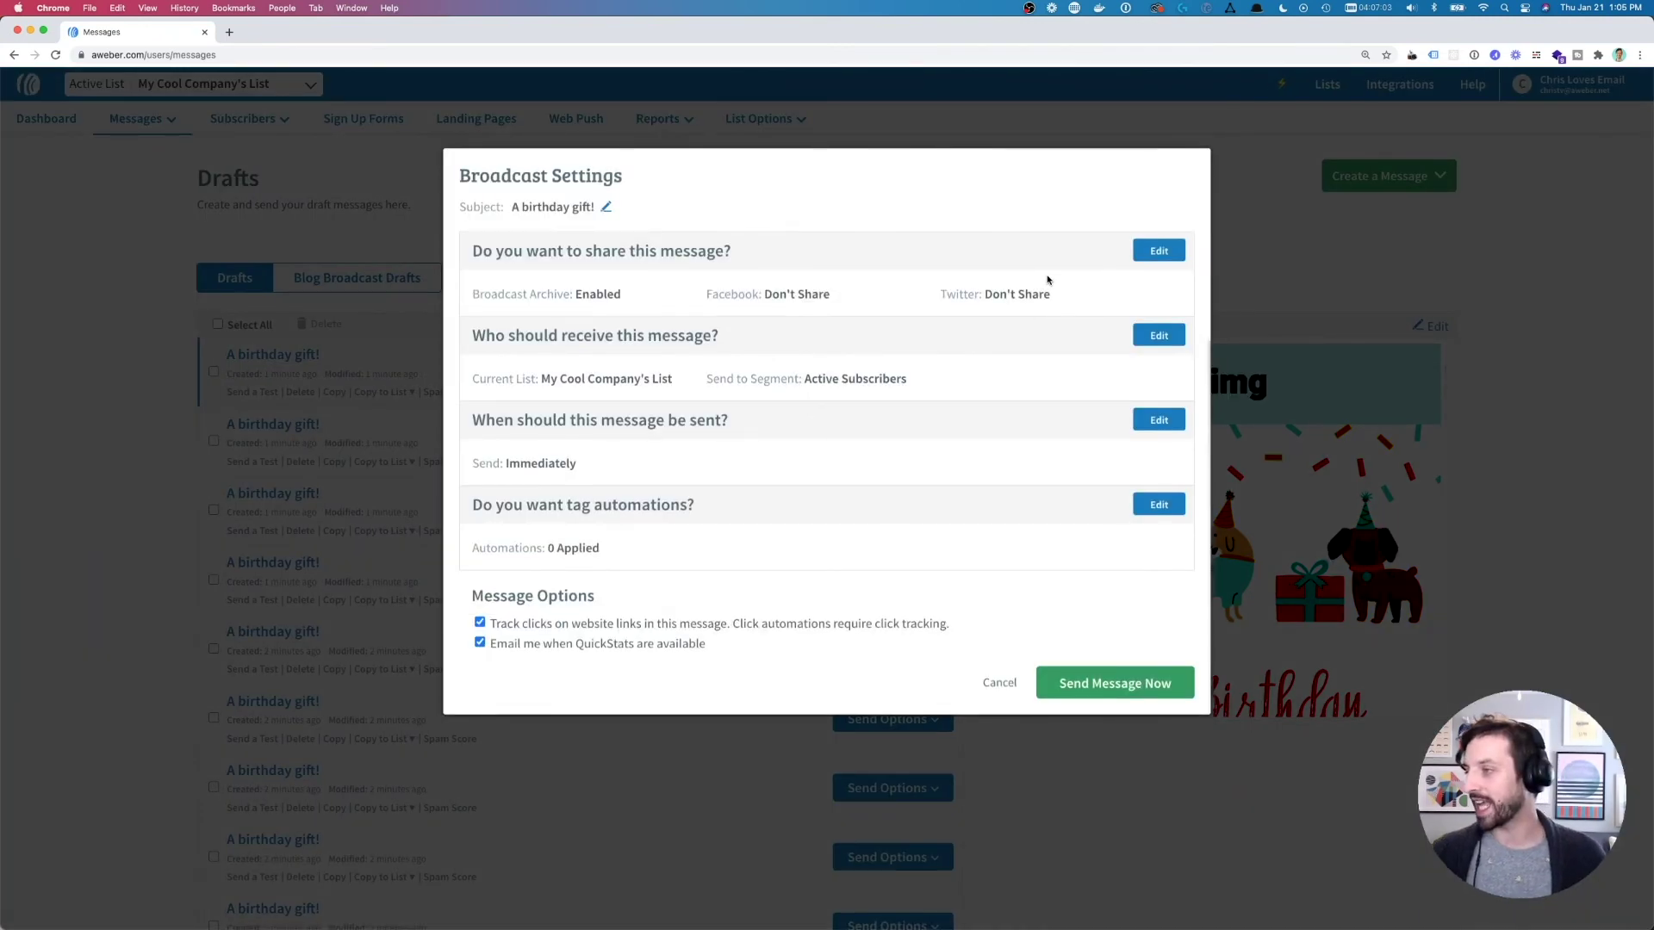
pyautogui.click(1159, 337)
pyautogui.click(1036, 306)
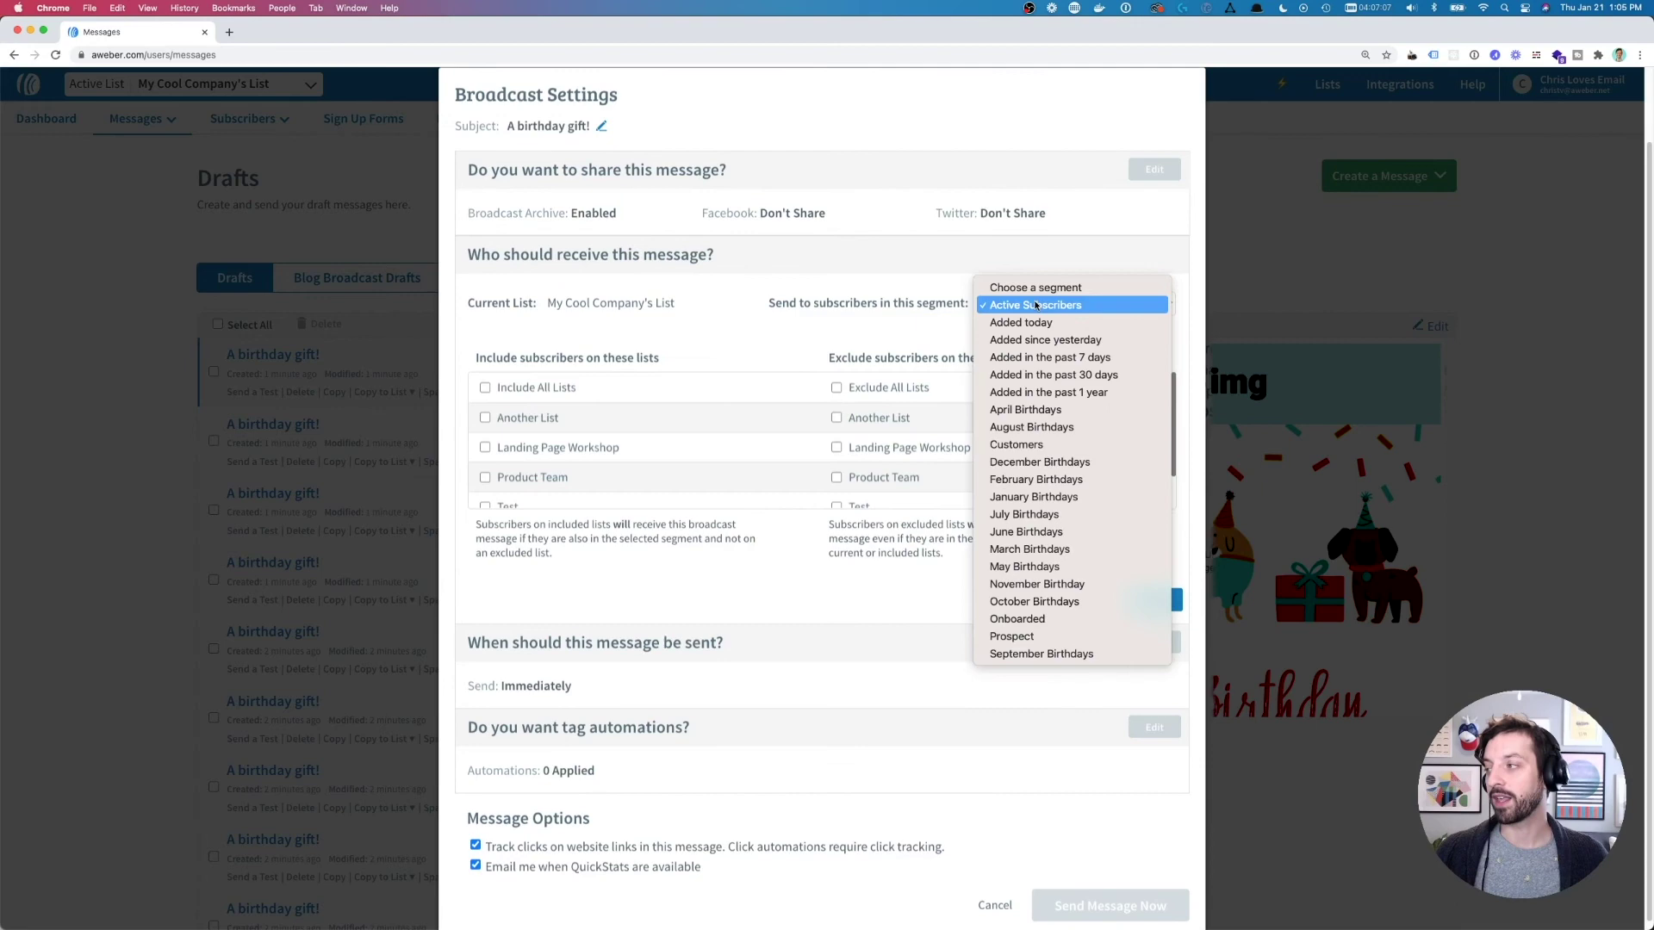
pyautogui.click(1069, 480)
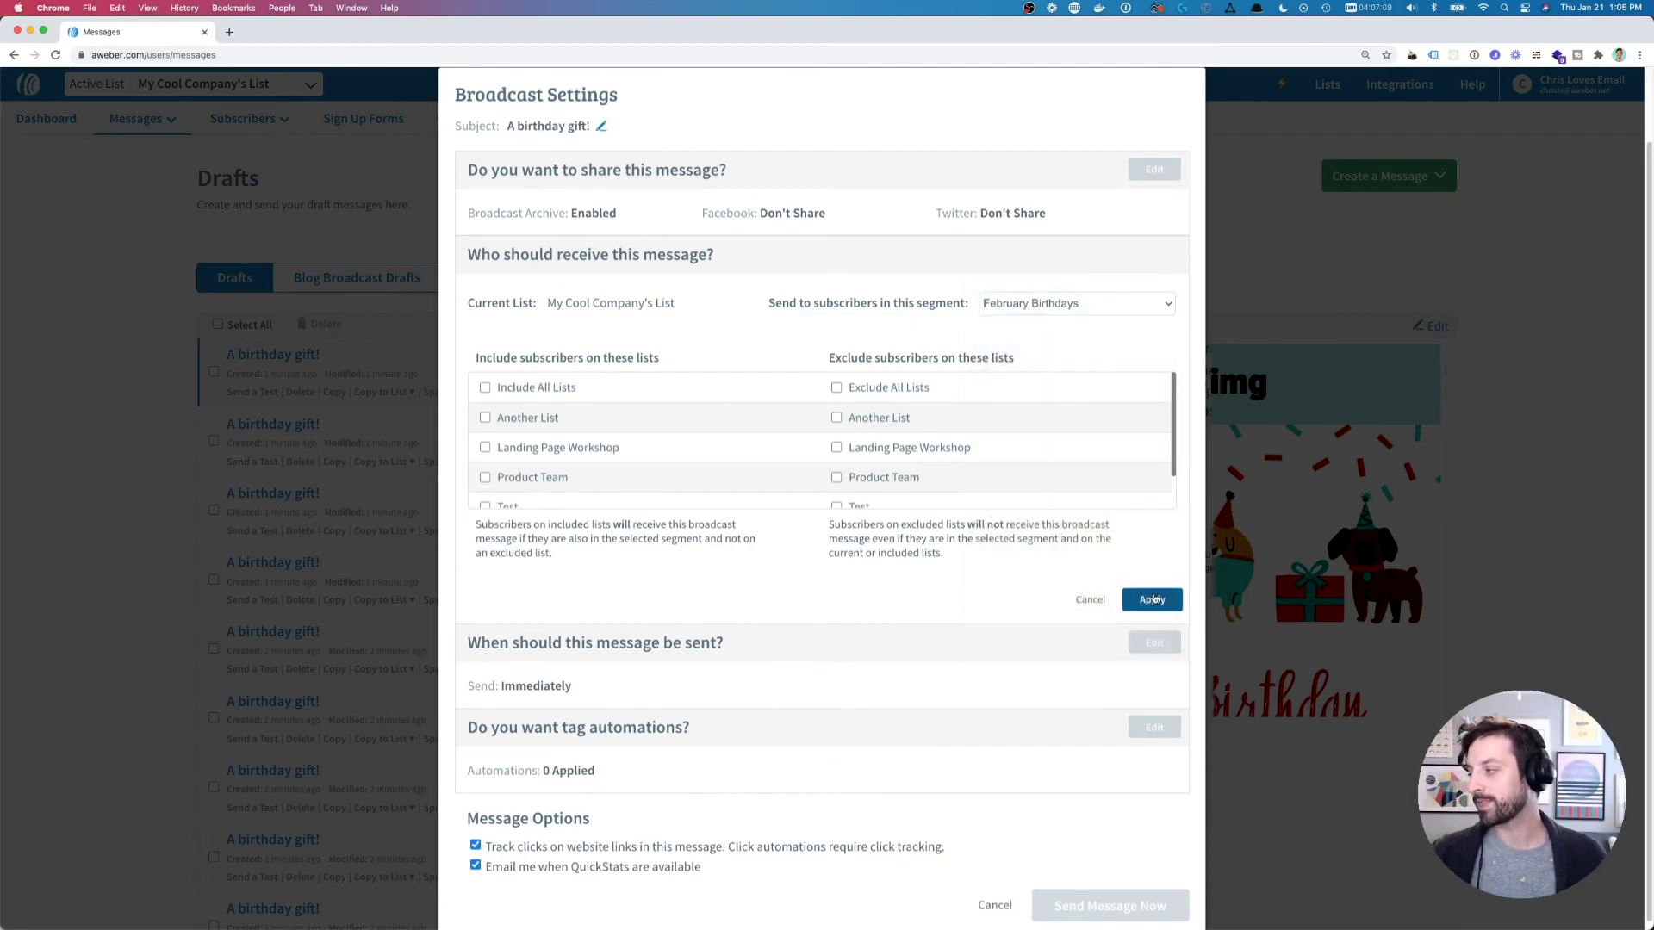
pyautogui.click(1154, 599)
# - Schedule the February Birthdays broadcast for February 1, 2021 at 9:35 AM Eastern Time
pyautogui.click(1152, 419)
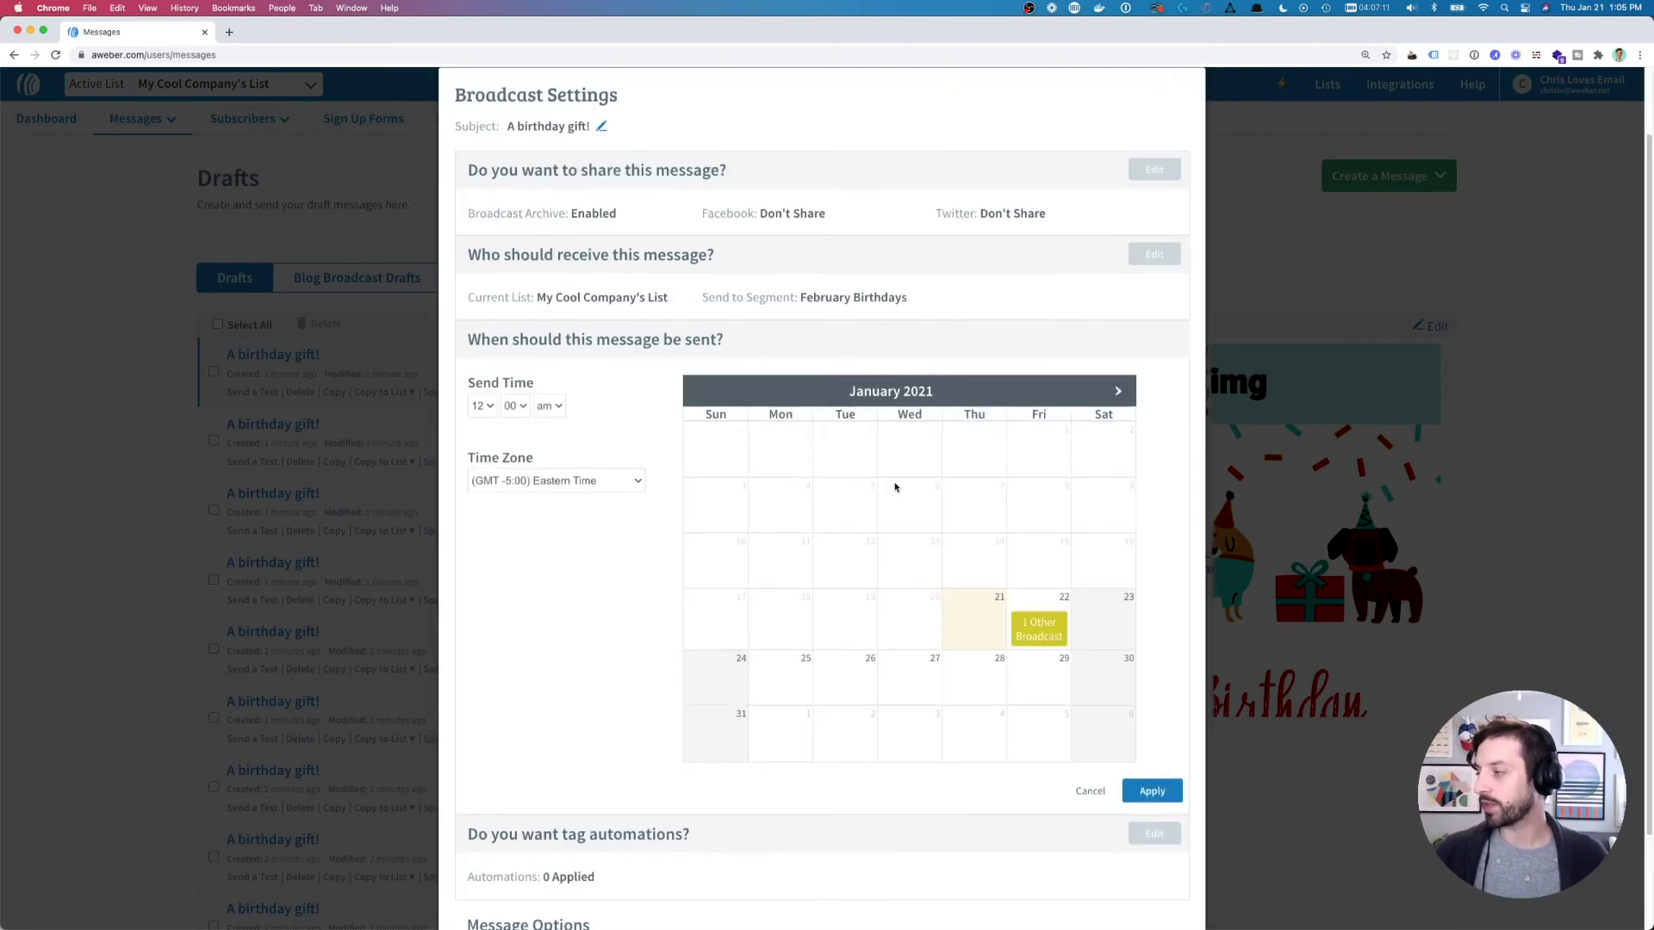
pyautogui.click(1118, 391)
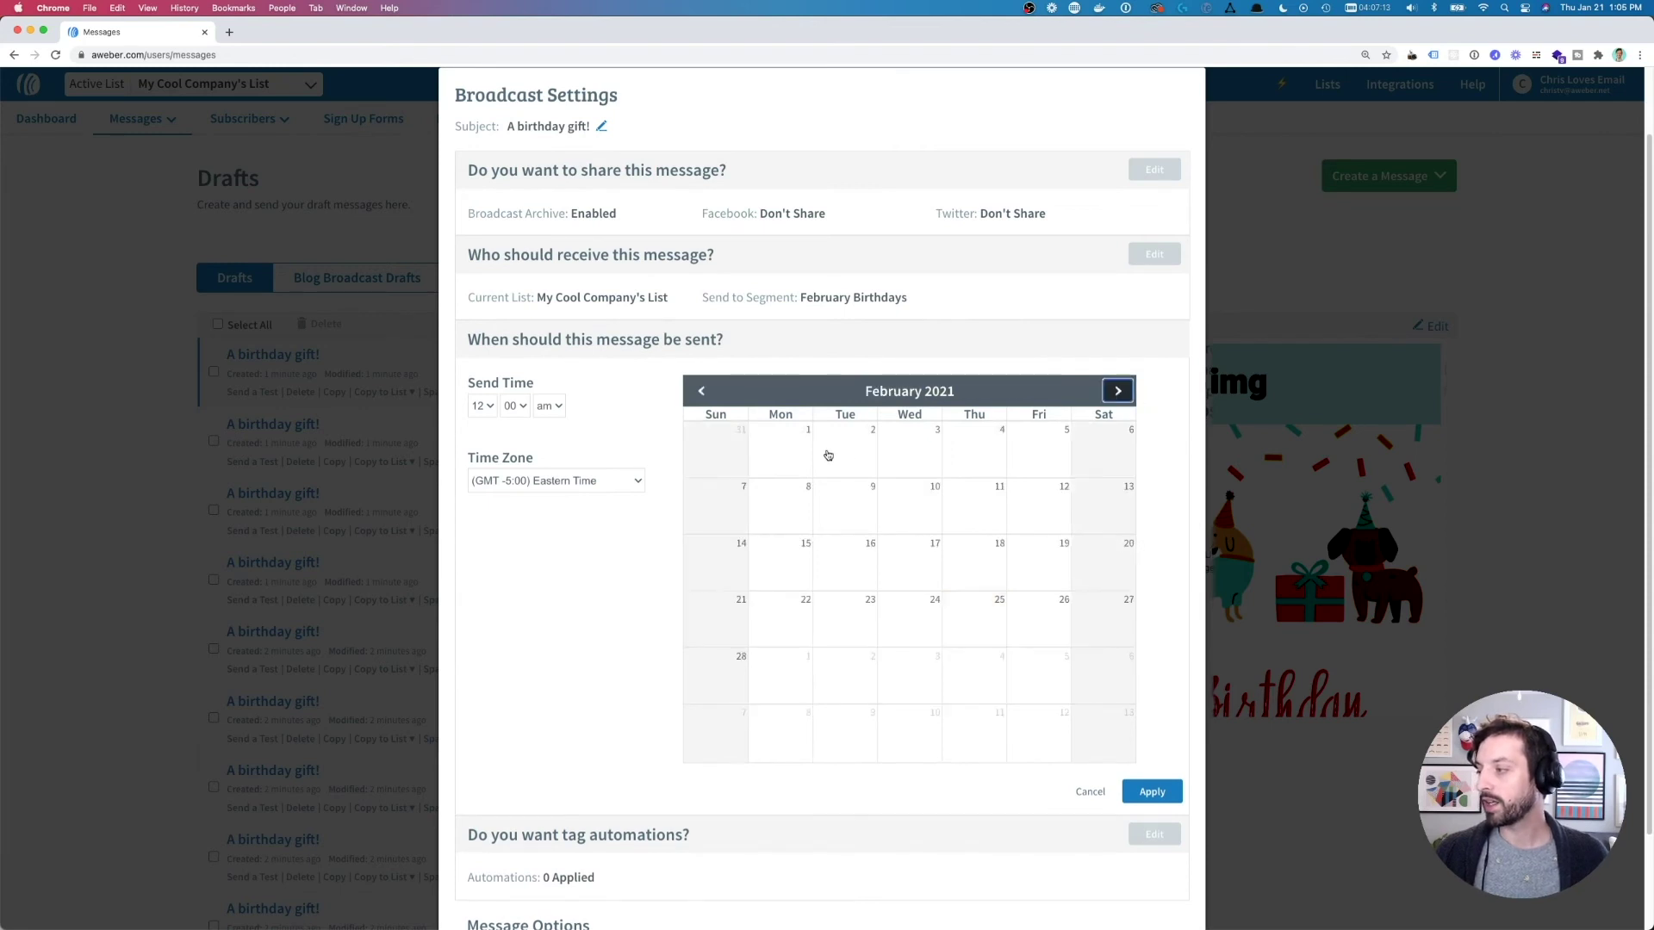
pyautogui.click(785, 456)
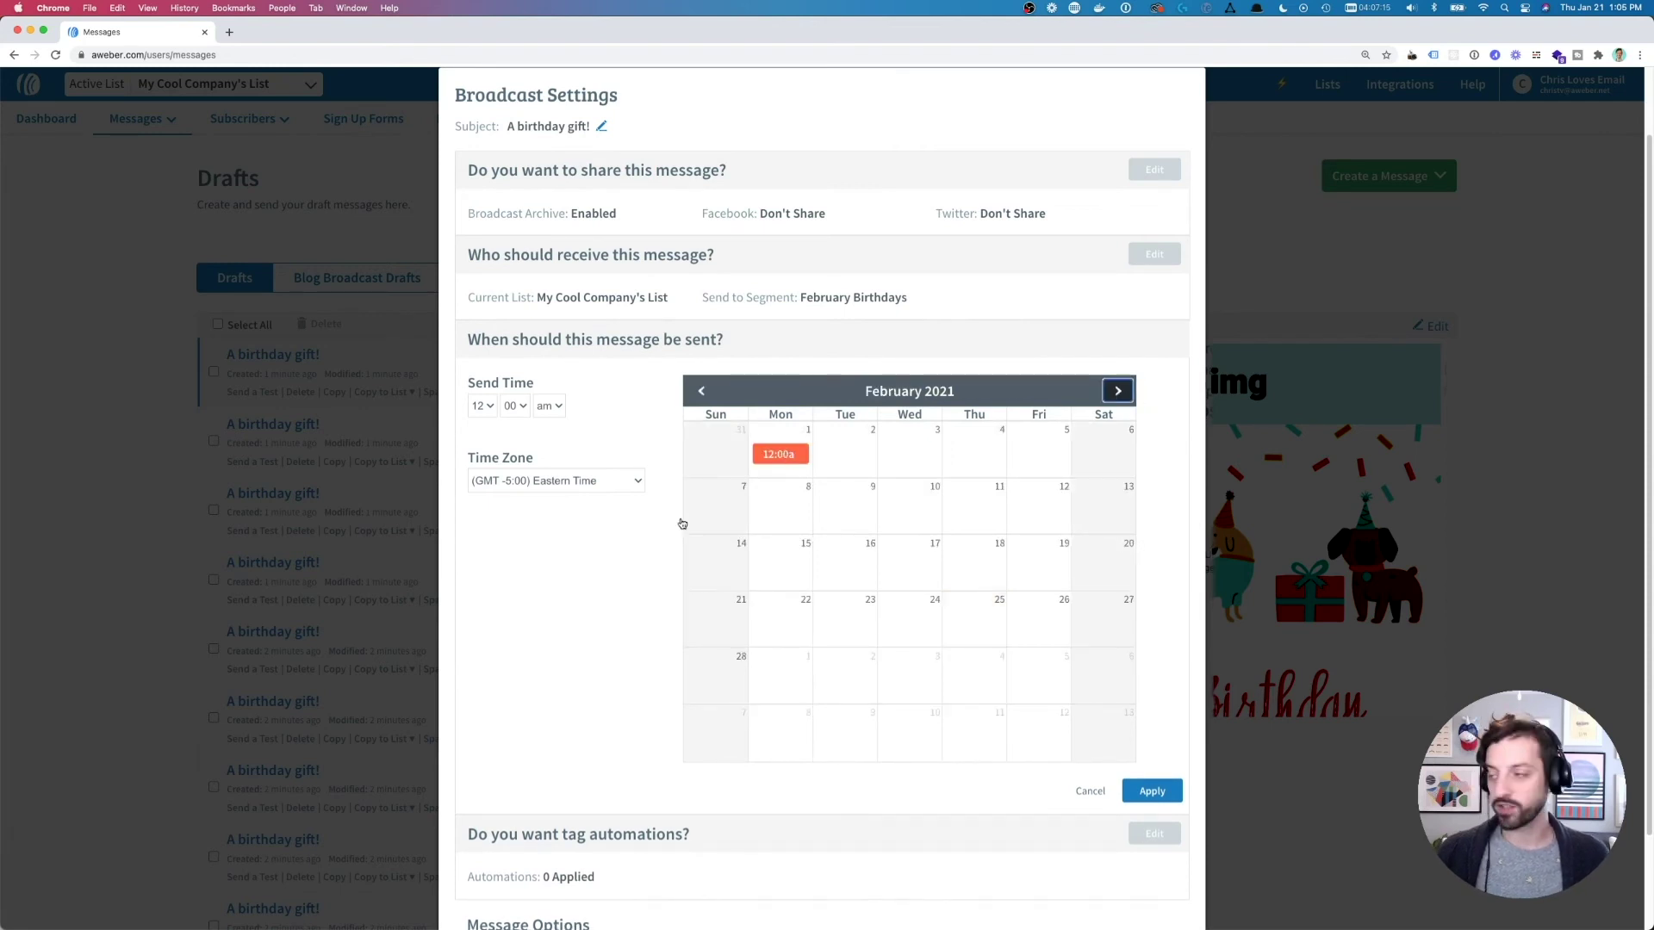
pyautogui.click(484, 406)
pyautogui.click(482, 356)
pyautogui.click(516, 405)
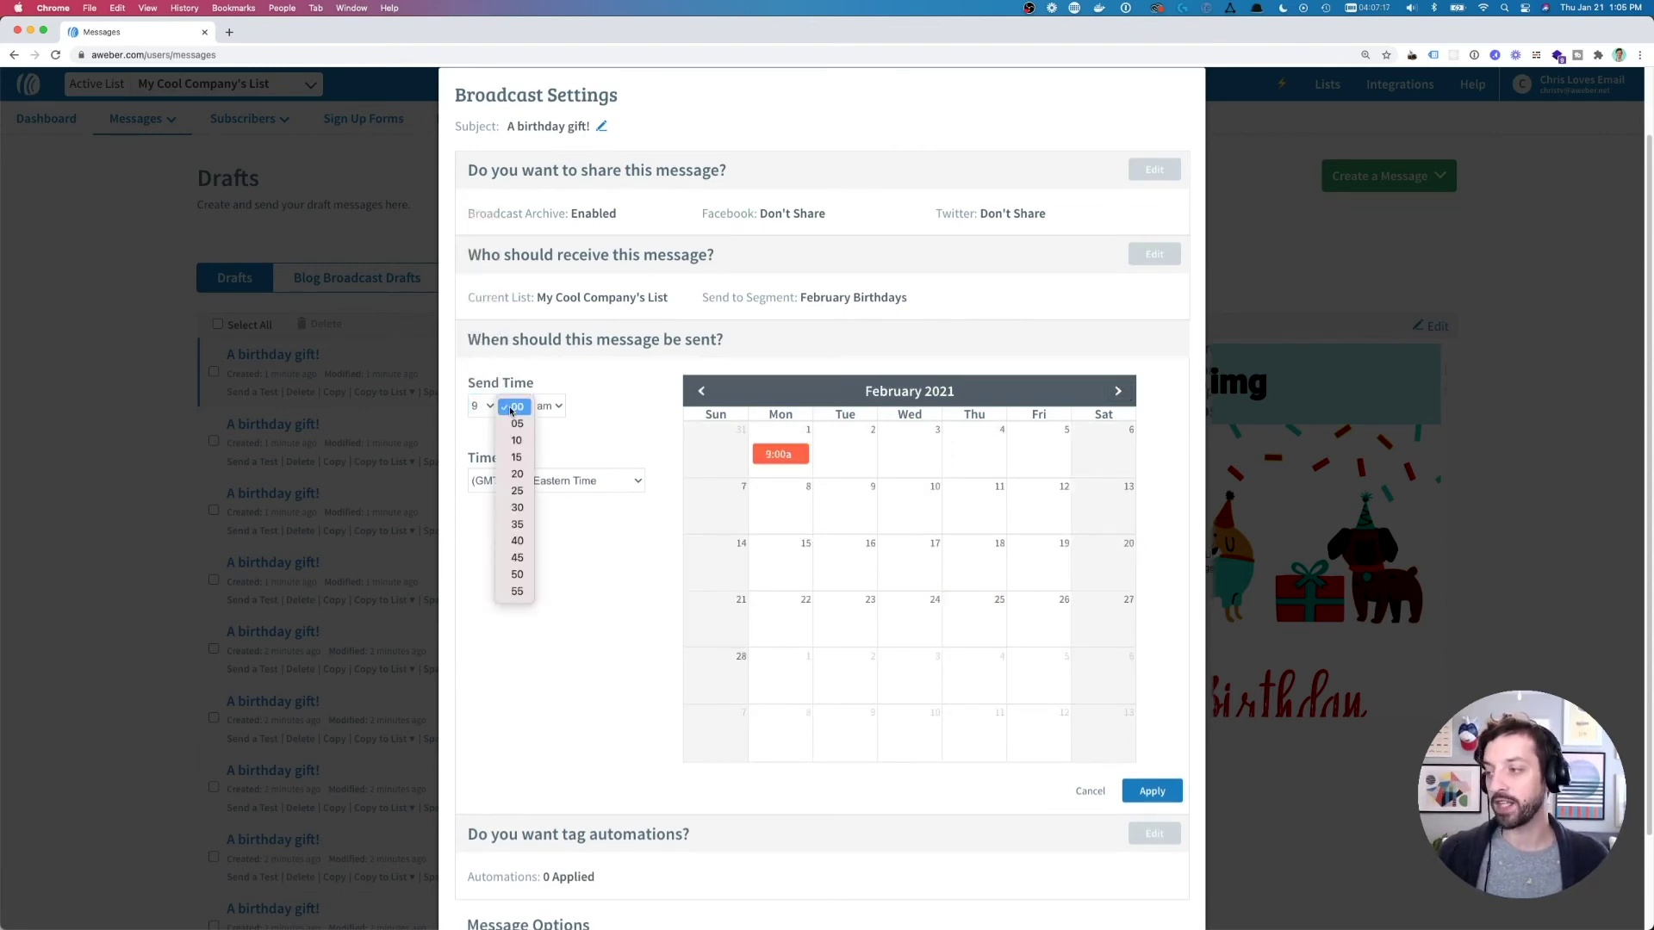
pyautogui.click(517, 524)
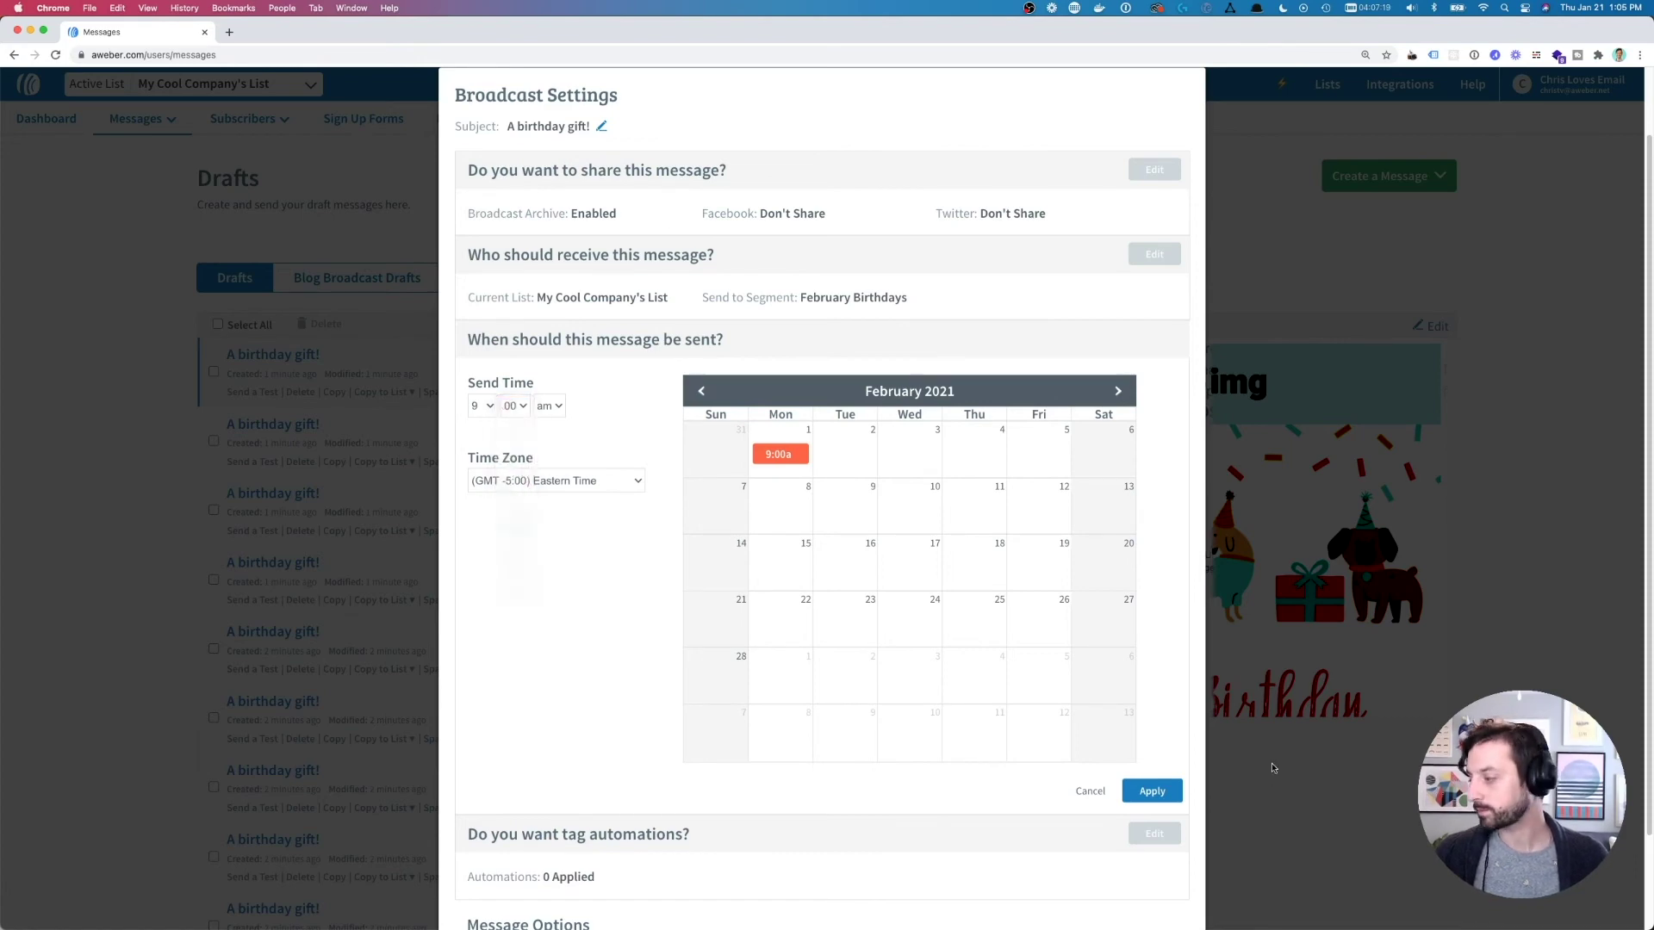
pyautogui.click(1152, 791)
pyautogui.click(1076, 686)
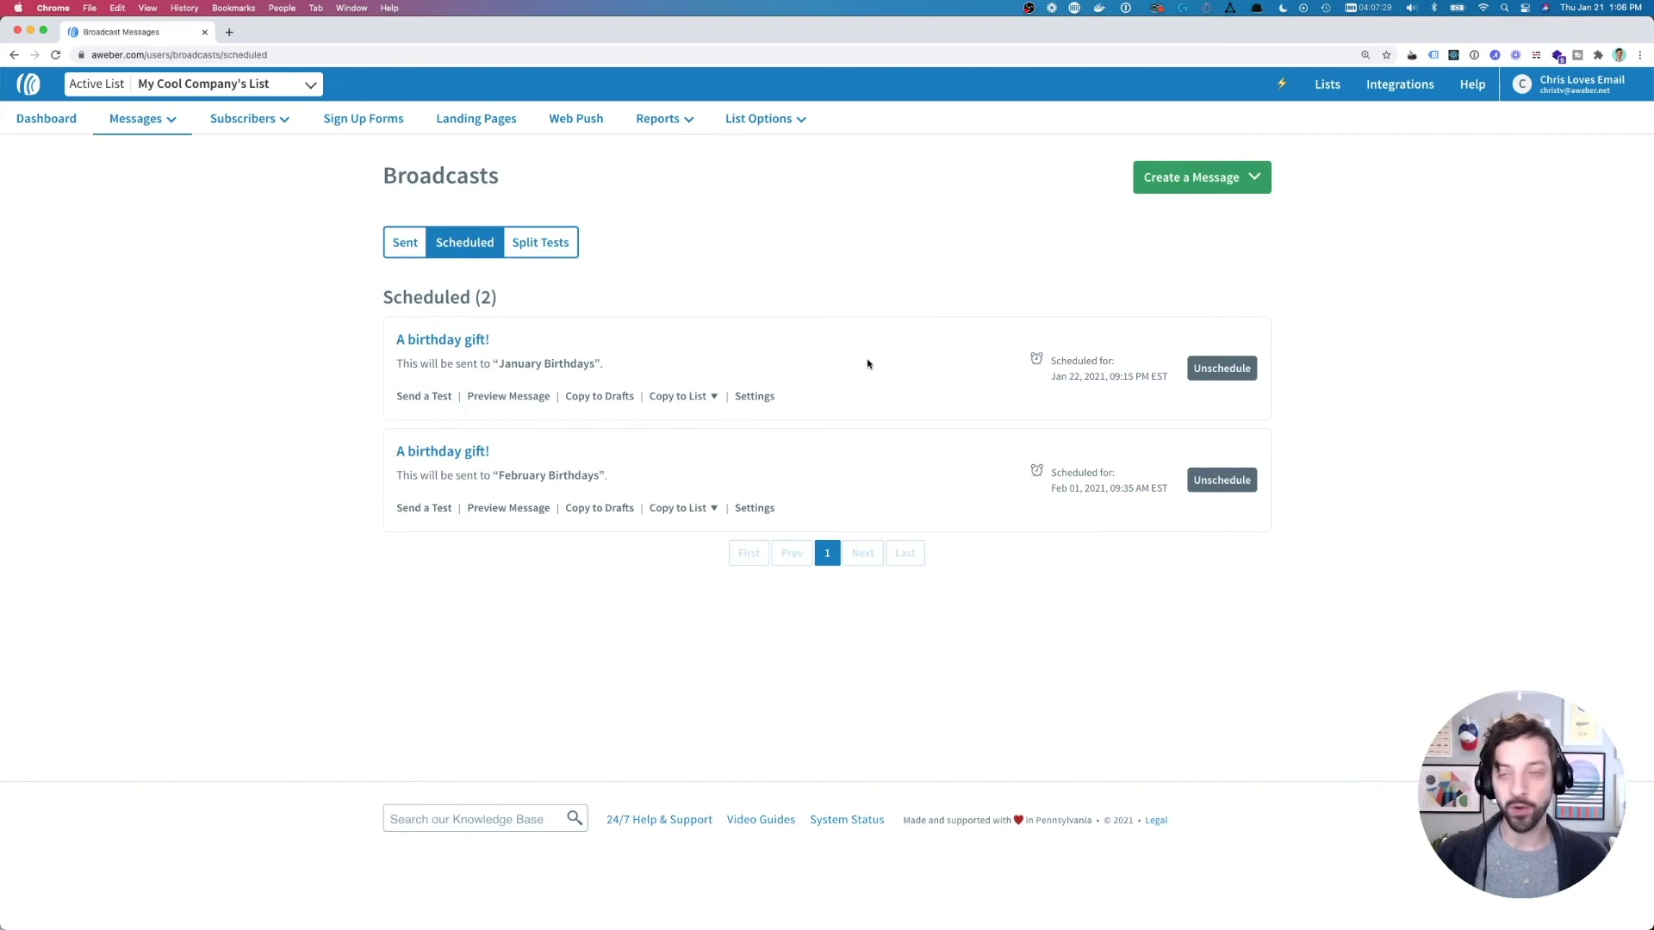
# - Review the segments and send dates of the scheduled birthday broadcasts, including those for January, February and May
pyautogui.moveTo(1050, 376); pyautogui.dragTo(1141, 378)
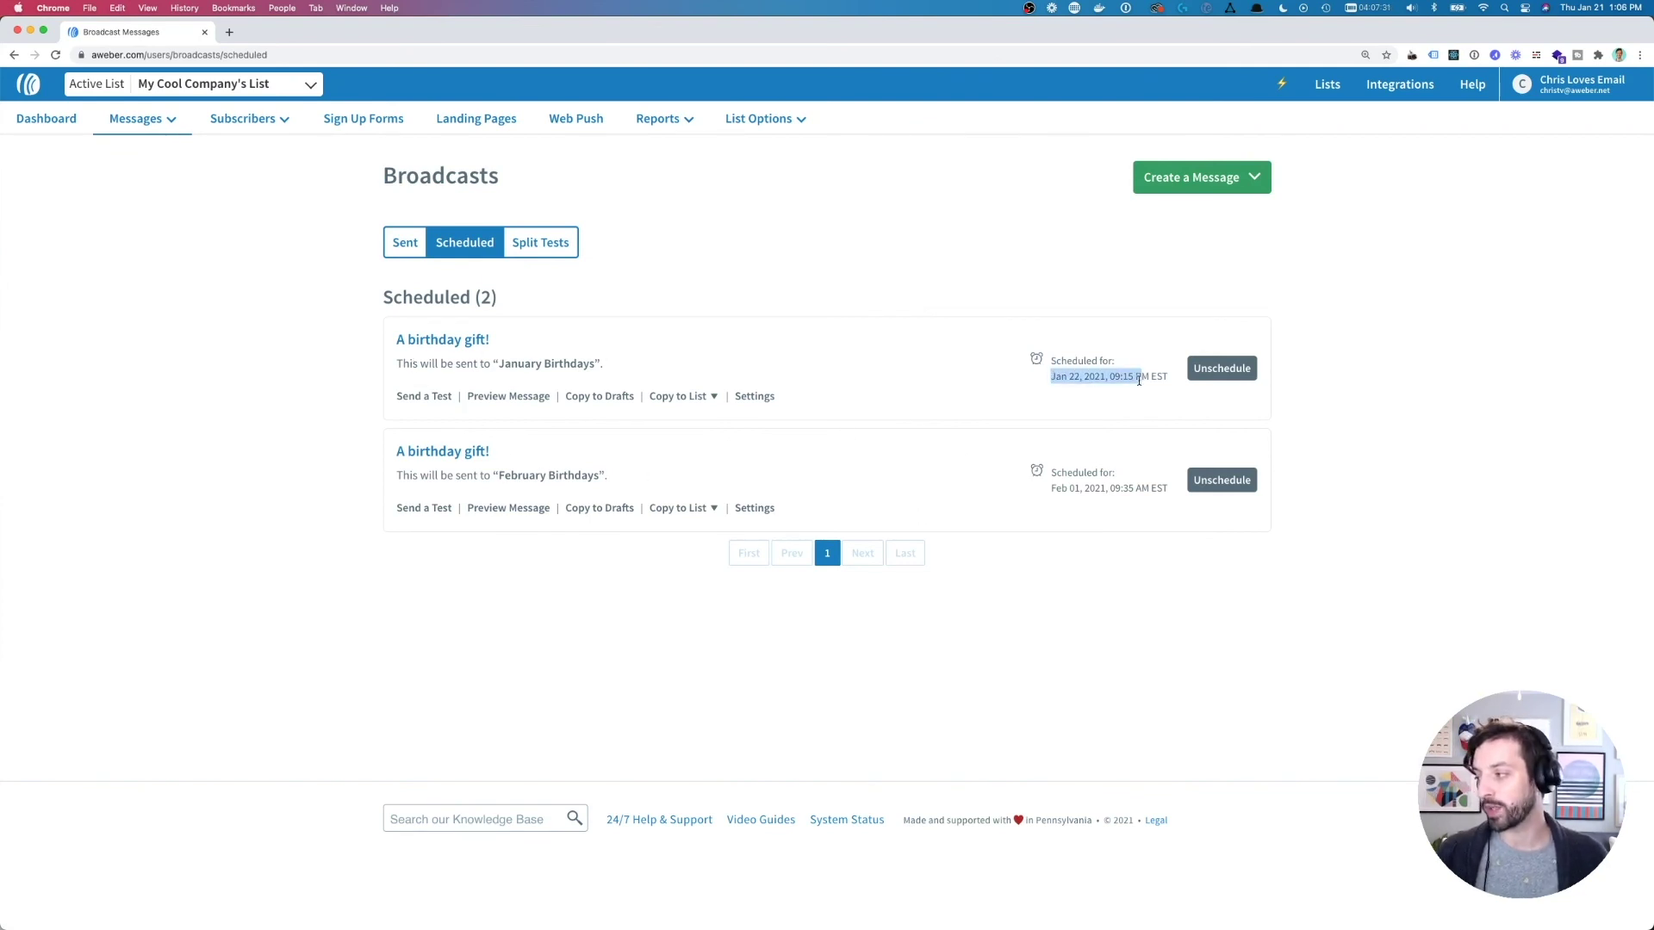
pyautogui.click(1140, 380)
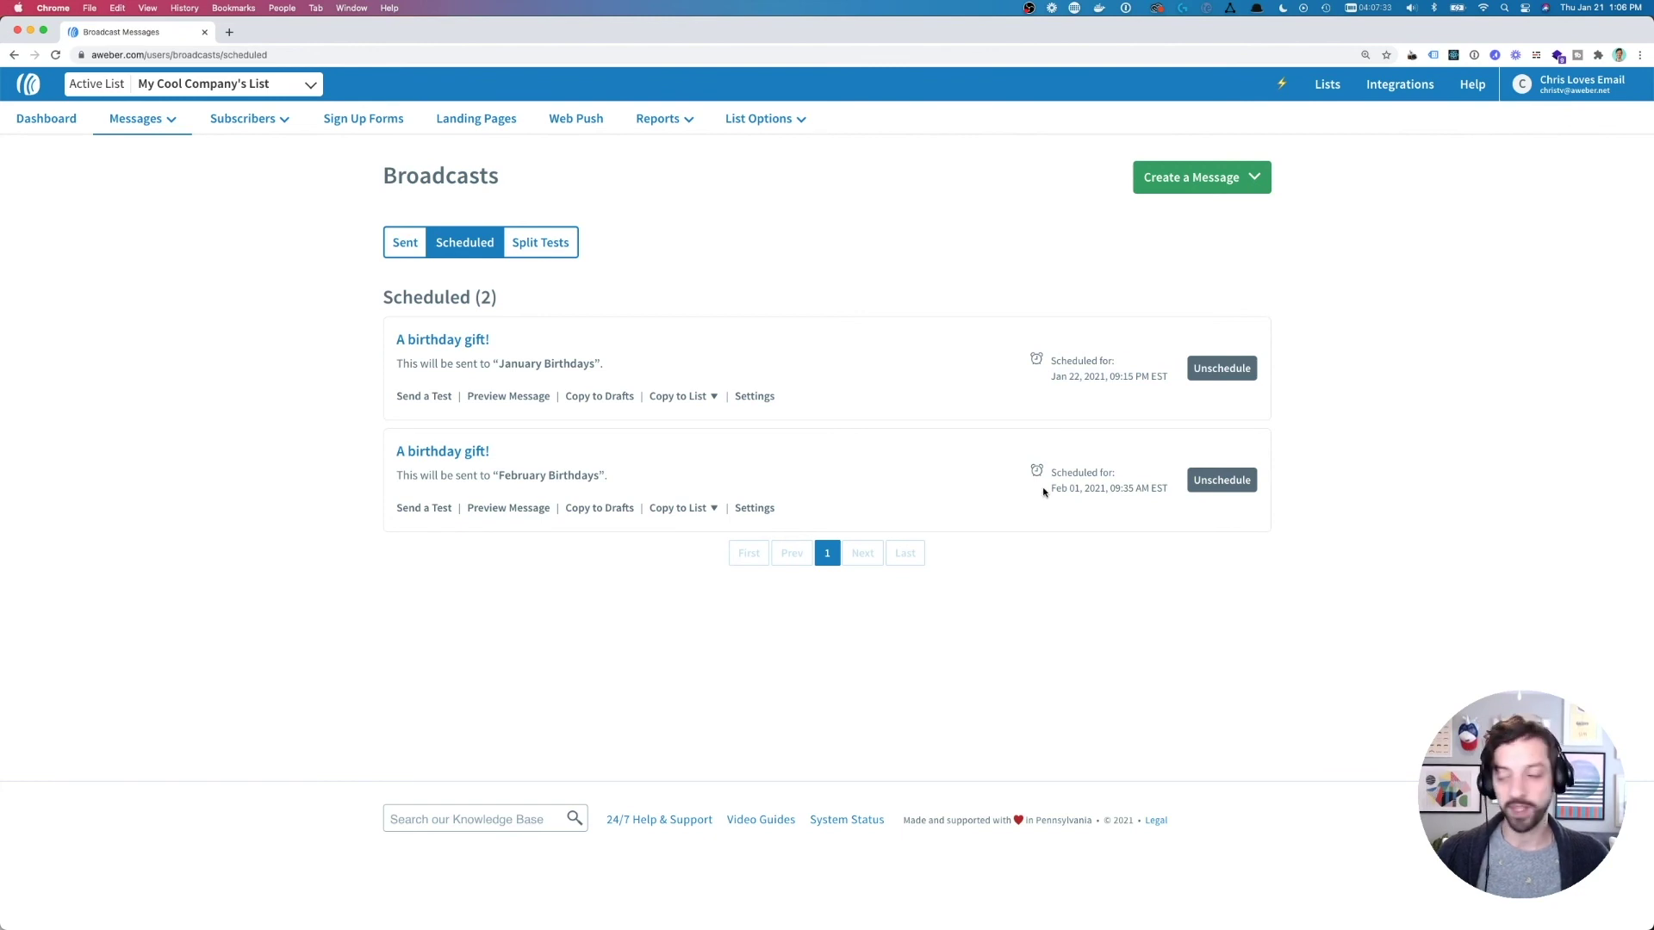
pyautogui.moveTo(1051, 488); pyautogui.dragTo(1125, 501)
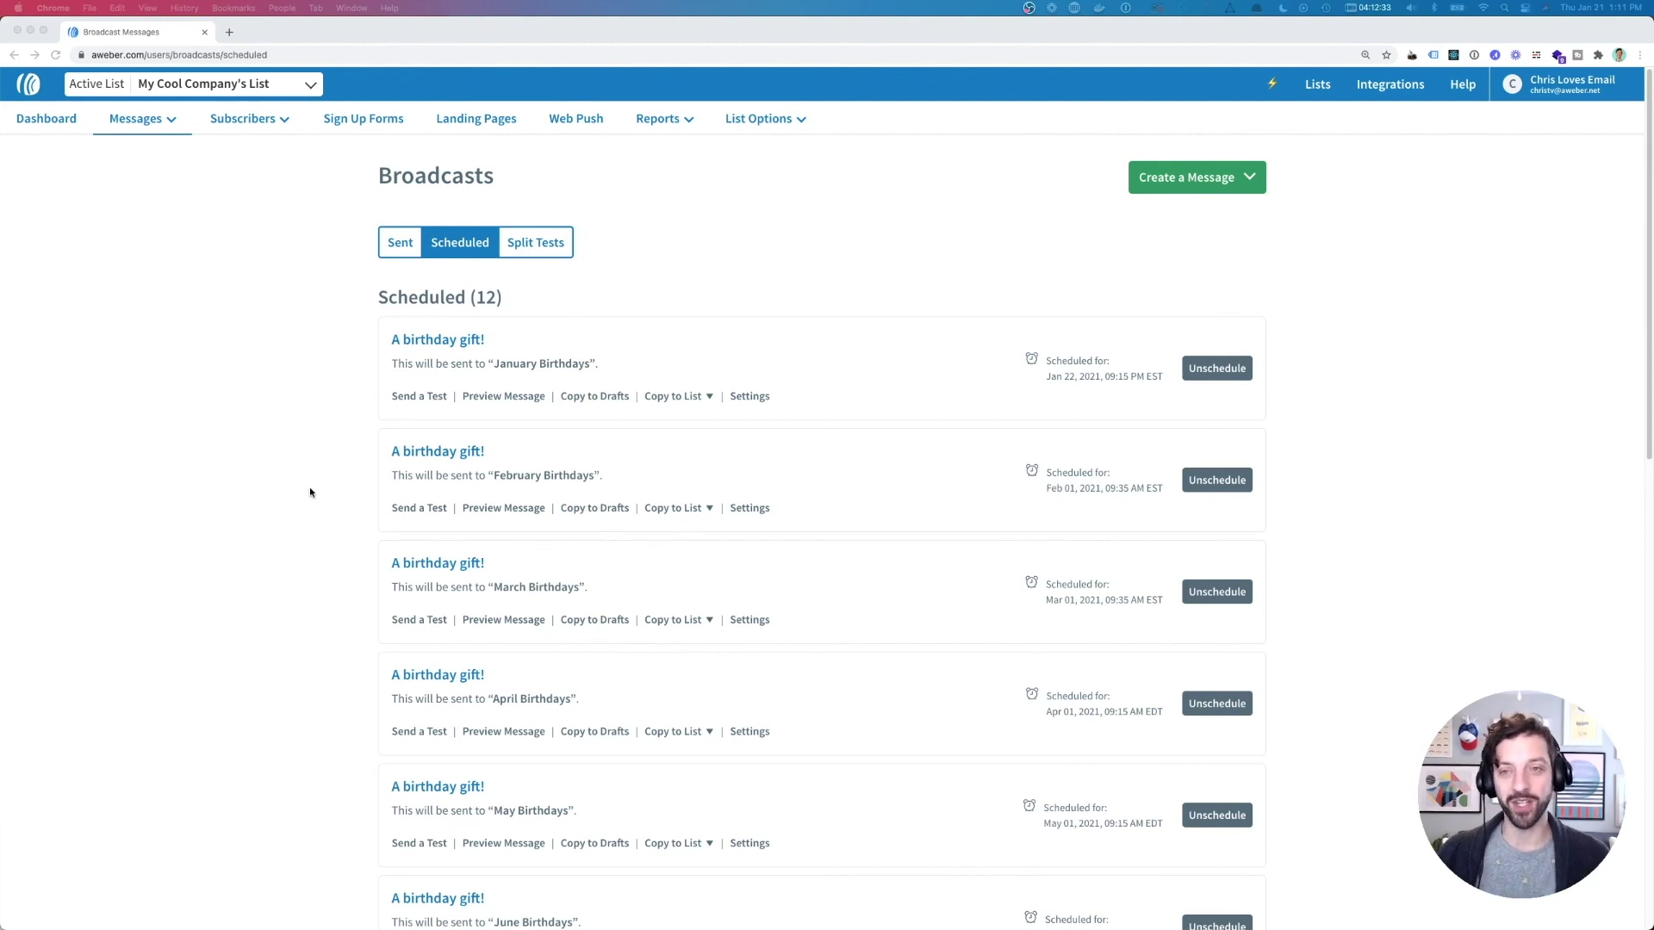
pyautogui.click(356, 495)
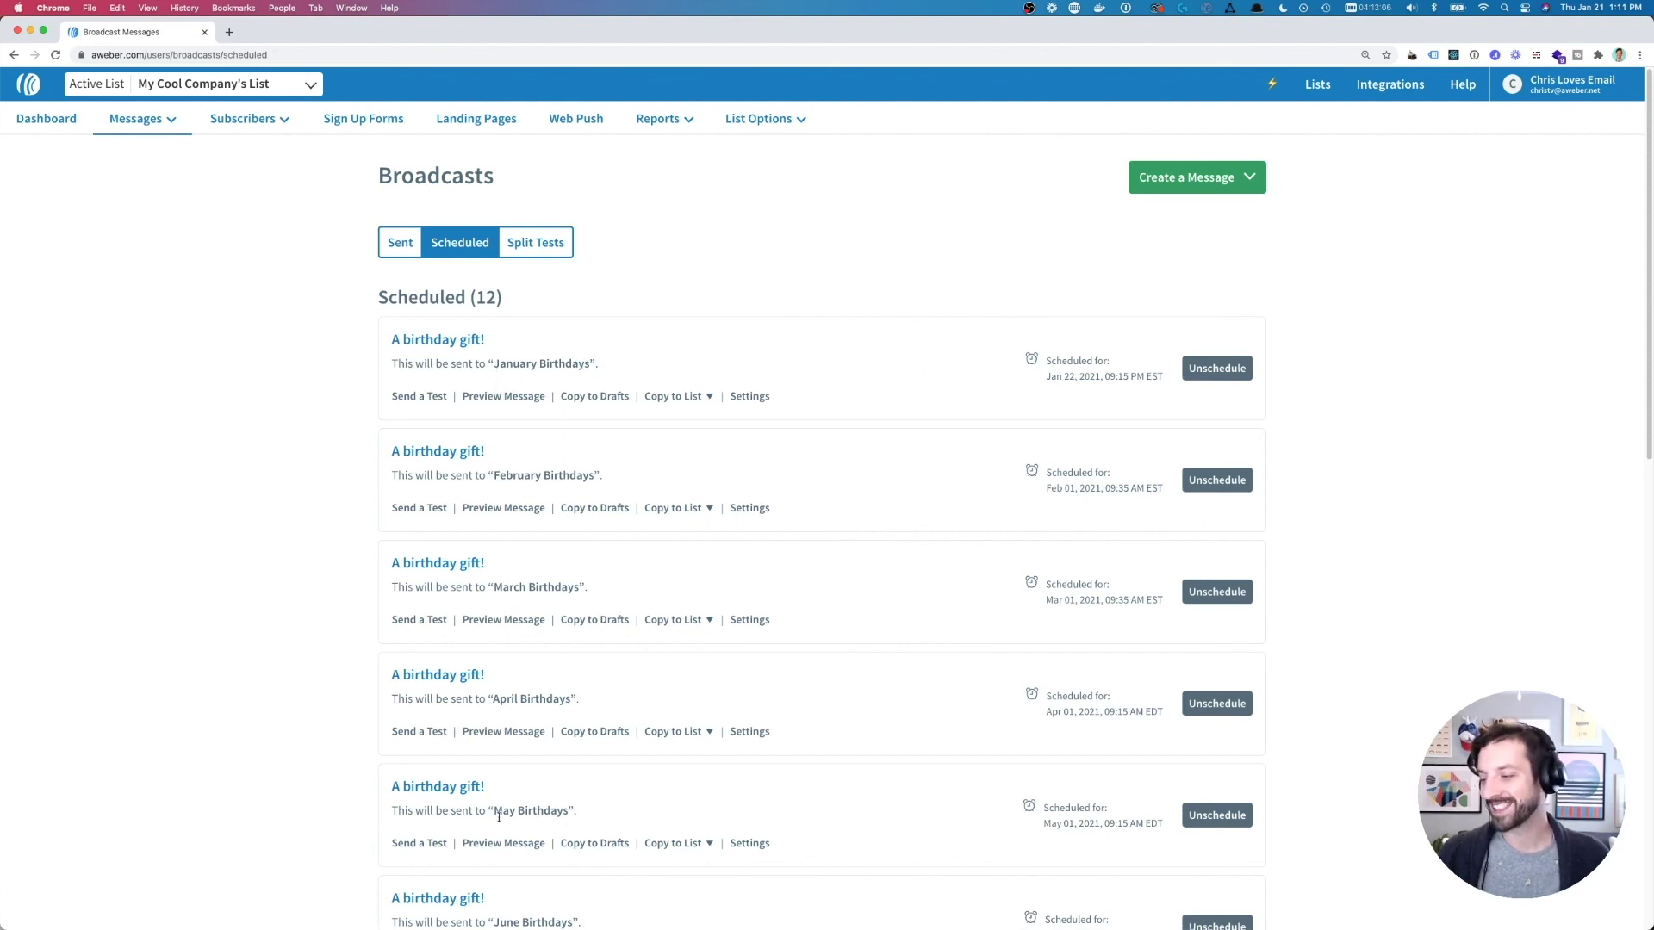
pyautogui.moveTo(503, 813); pyautogui.dragTo(558, 814)
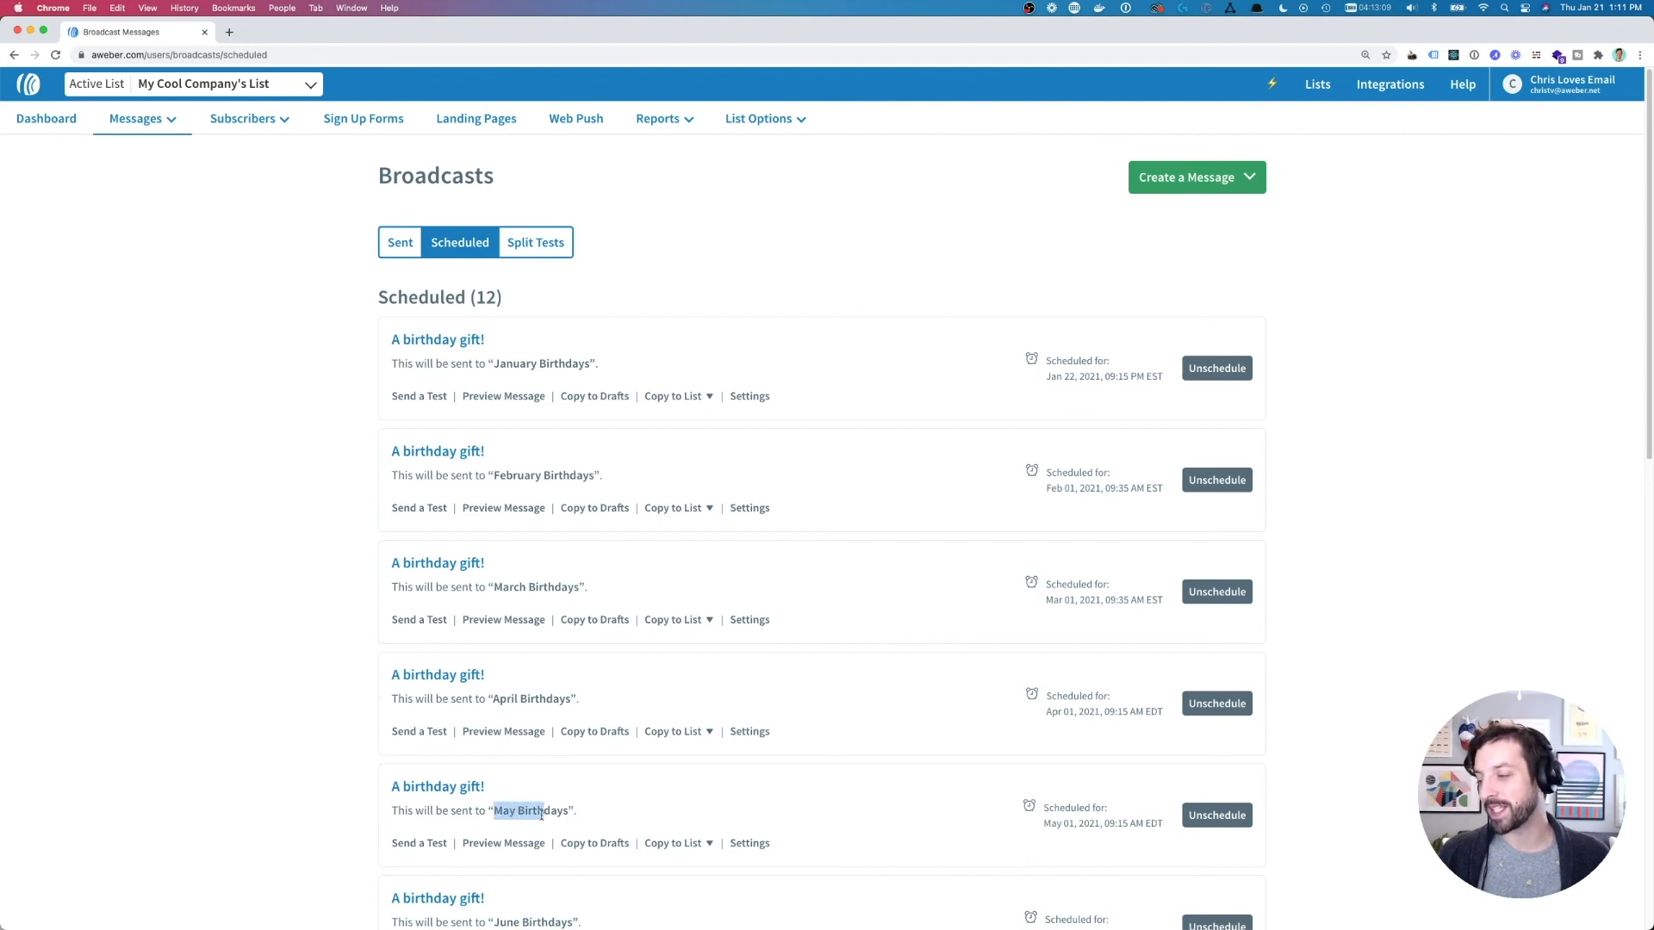
pyautogui.click(1046, 823)
pyautogui.moveTo(1045, 822); pyautogui.dragTo(1073, 825)
pyautogui.click(901, 714)
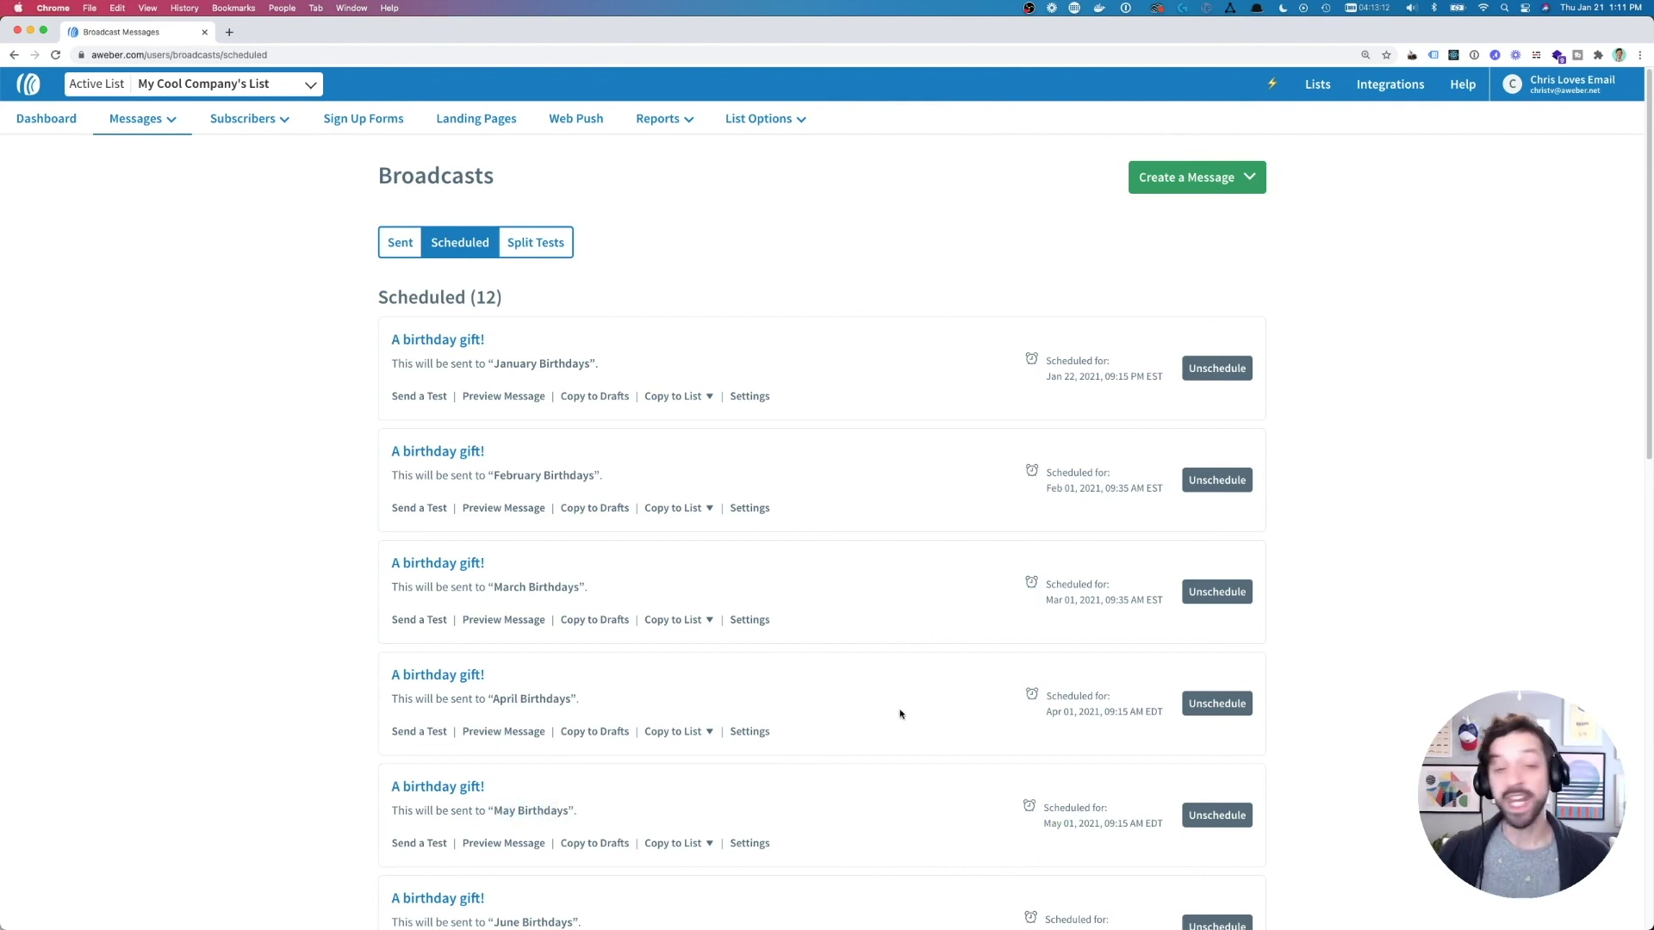